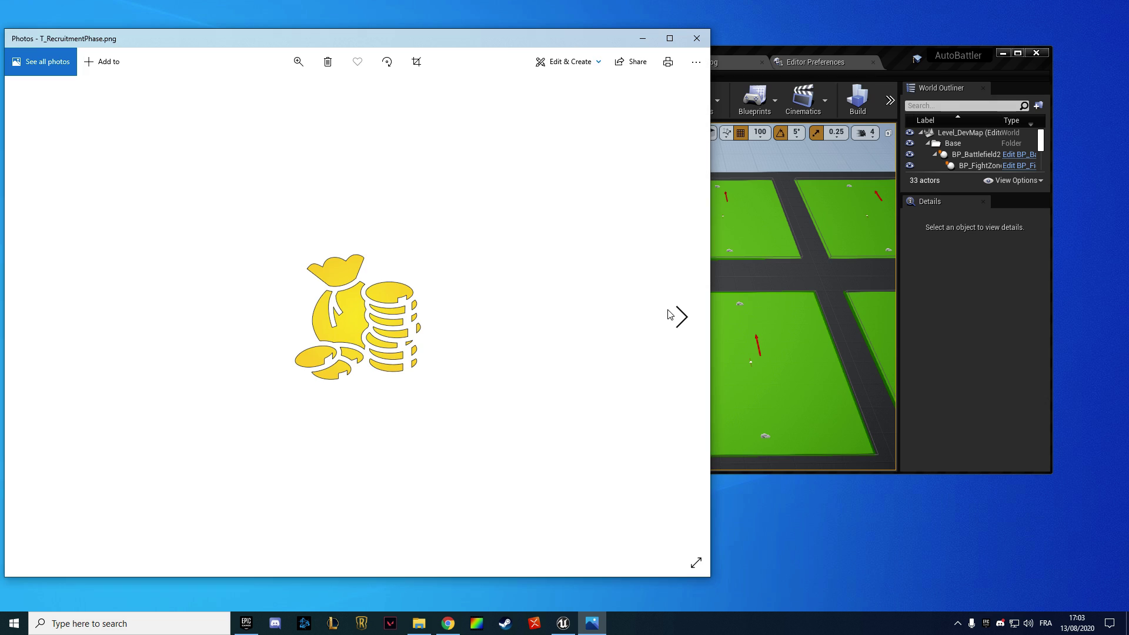
# Look through the phase icon images in the photo viewer and close it
pyautogui.click(675, 316)
pyautogui.click(677, 316)
pyautogui.click(696, 38)
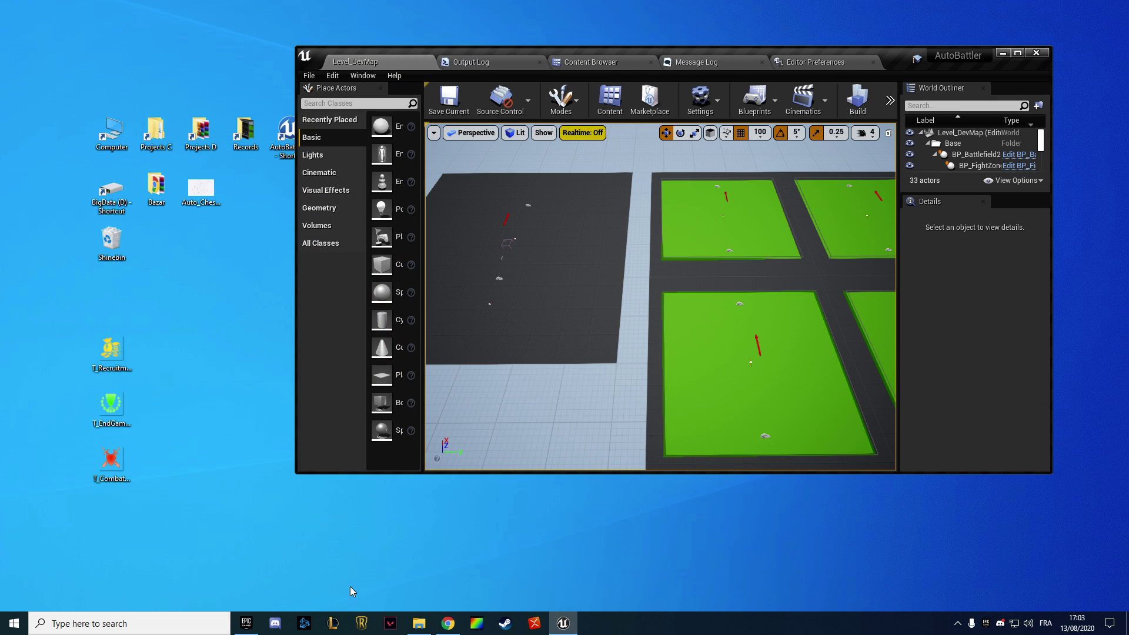
# Switch to Chrome, open the Dragon shield icon on Game-icons.net and view its studio size & preset options
pyautogui.click(448, 623)
pyautogui.click(67, 97)
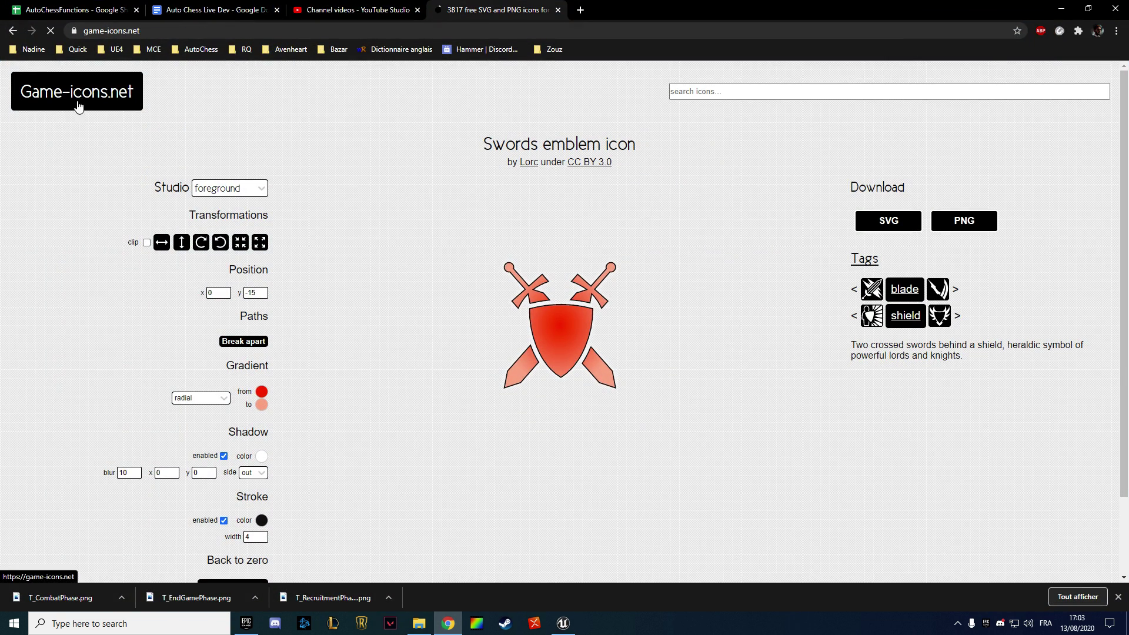
pyautogui.click(329, 316)
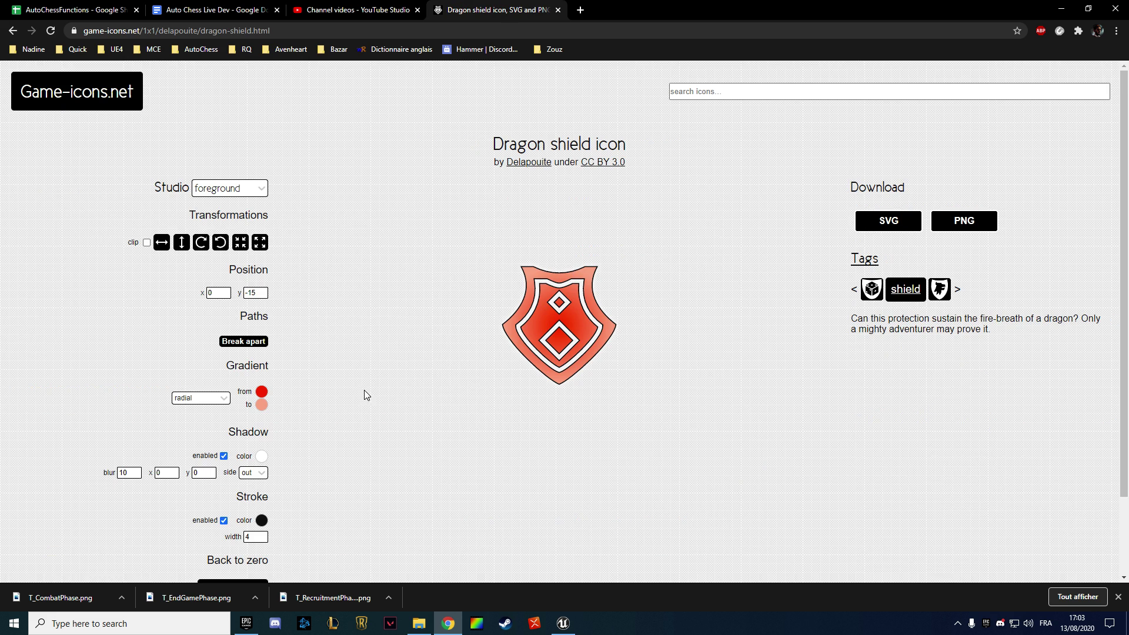
pyautogui.click(247, 188)
pyautogui.click(273, 290)
pyautogui.click(207, 188)
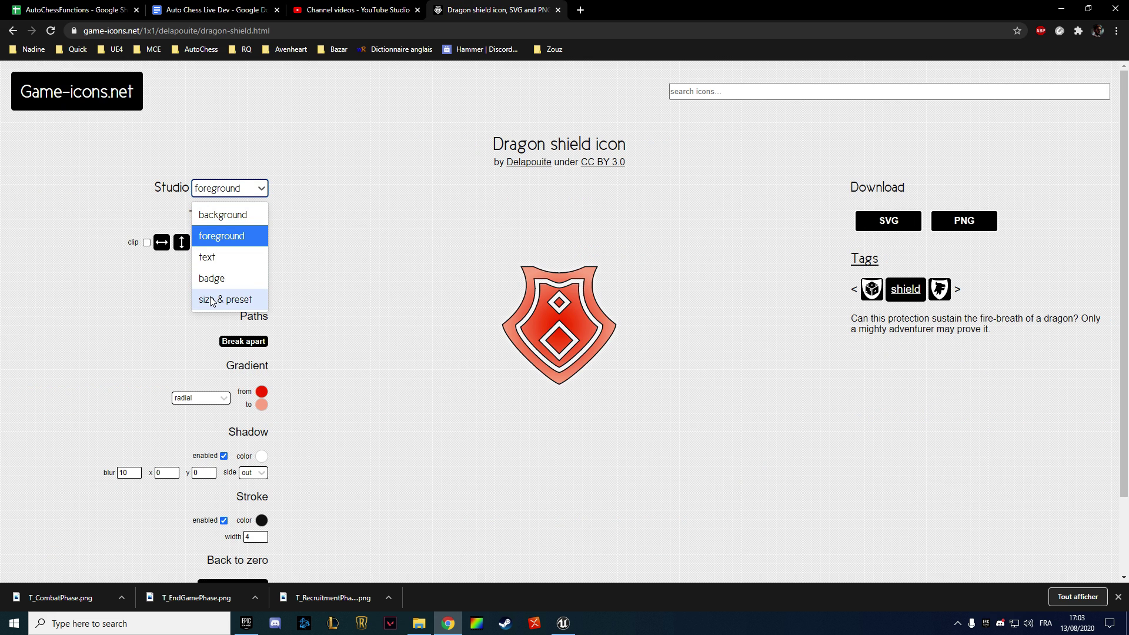
pyautogui.click(225, 300)
pyautogui.click(1064, 7)
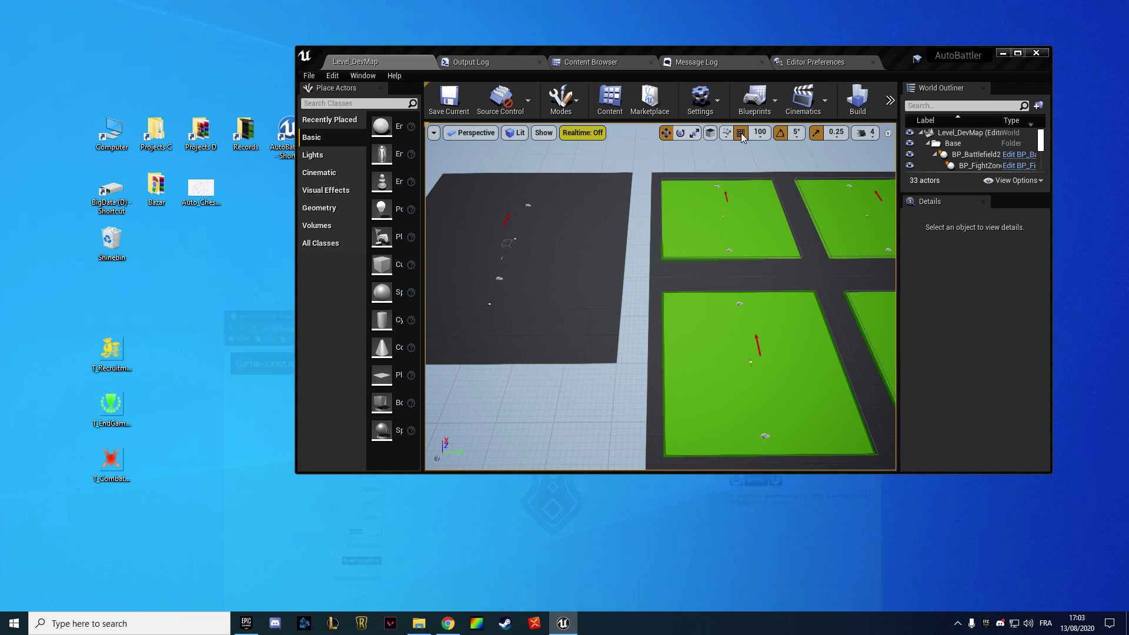
# Arrange the three phase icon files on the desktop in the order recruitment, combat, end game
pyautogui.moveTo(170, 326); pyautogui.dragTo(172, 393)
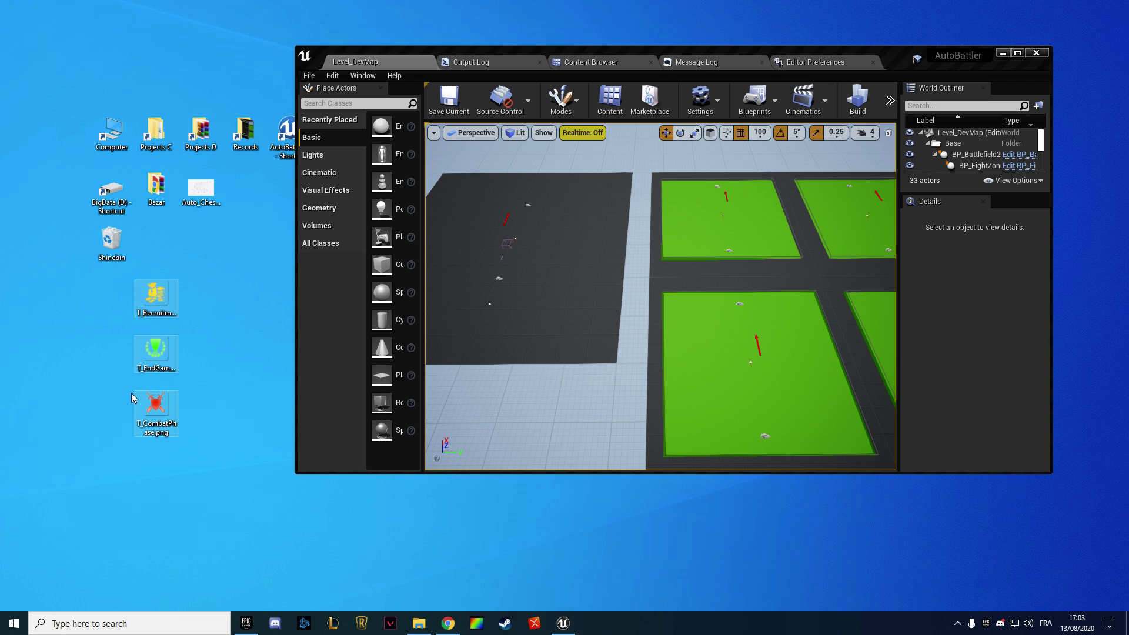
pyautogui.click(156, 352)
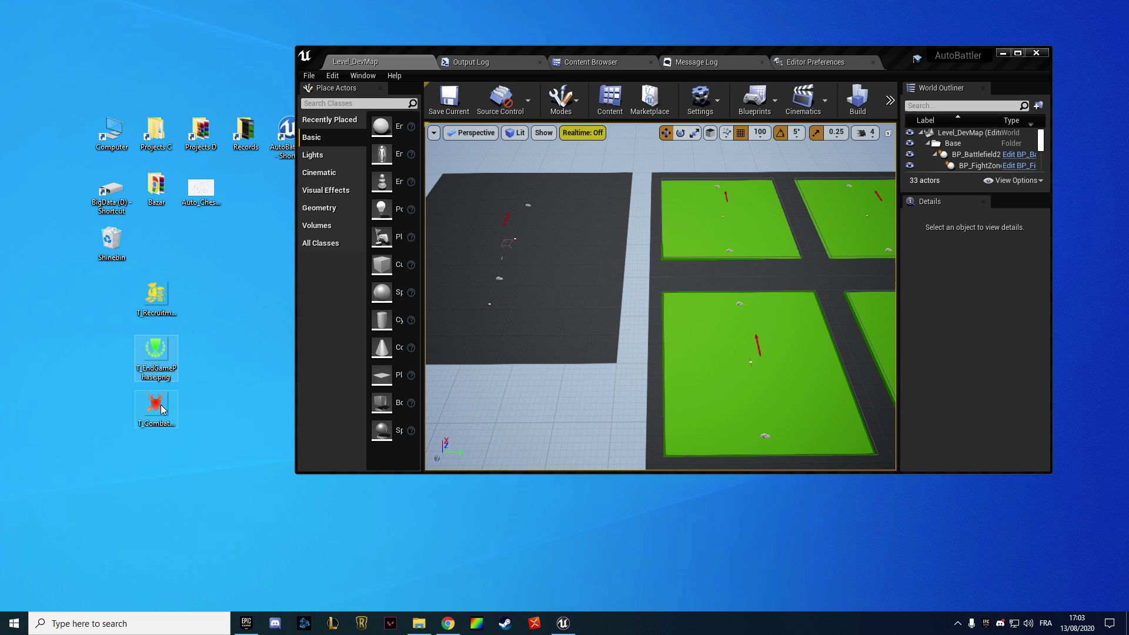
pyautogui.moveTo(156, 353); pyautogui.dragTo(209, 405)
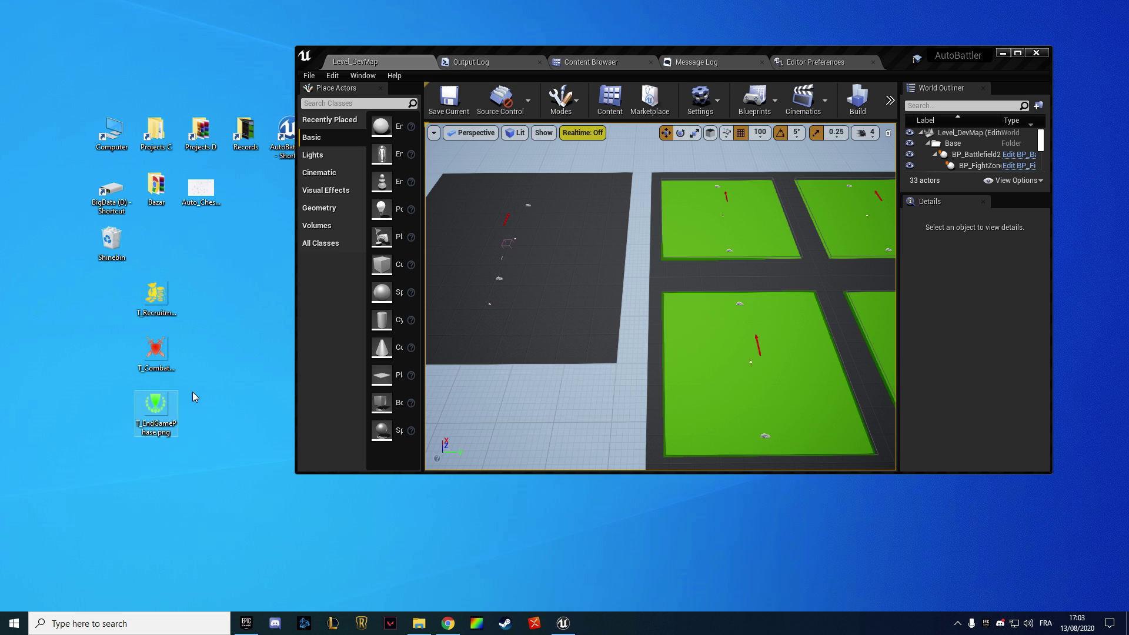
# In Unreal Editor's Content Browser, create a folder named Interface inside Art and open it
pyautogui.click(591, 66)
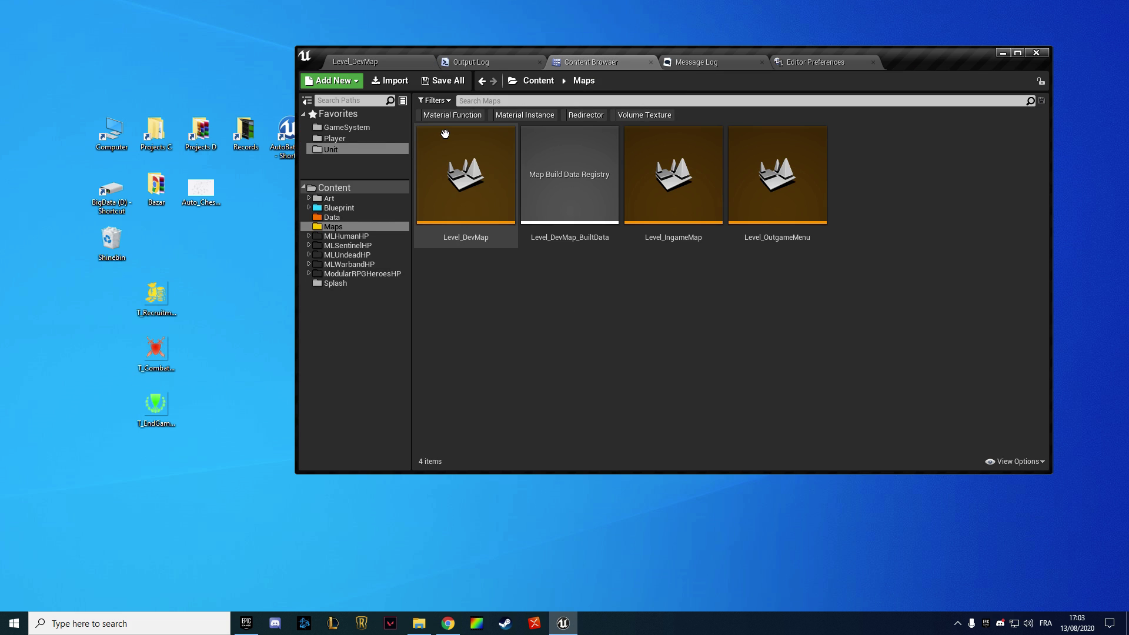
pyautogui.click(331, 199)
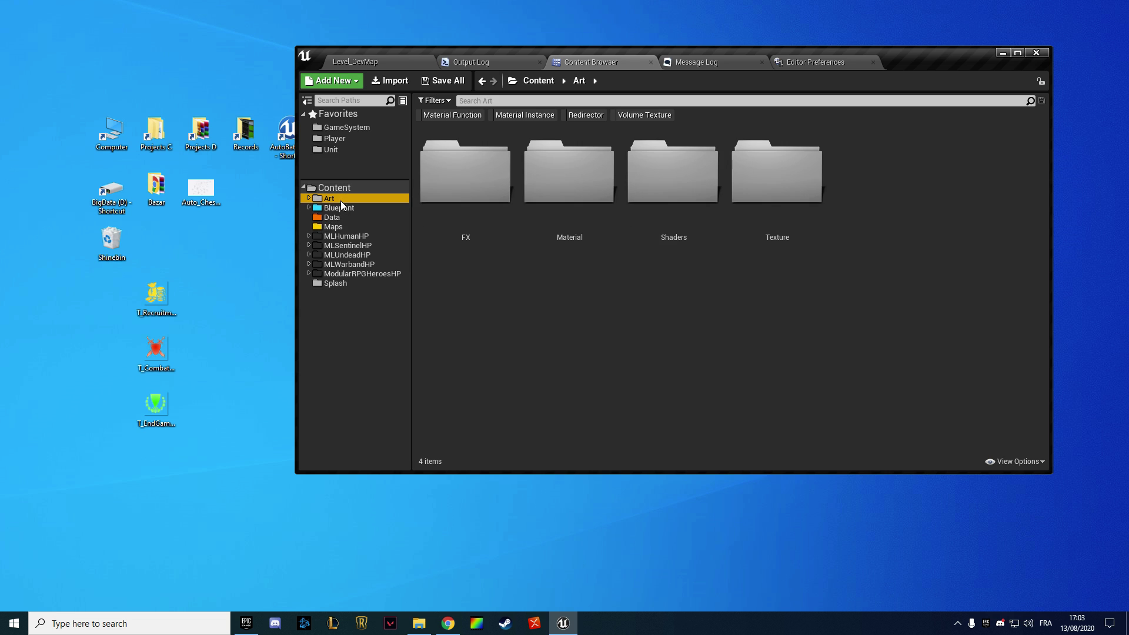
pyautogui.rightClick(552, 307)
pyautogui.click(588, 217)
pyautogui.write('I')
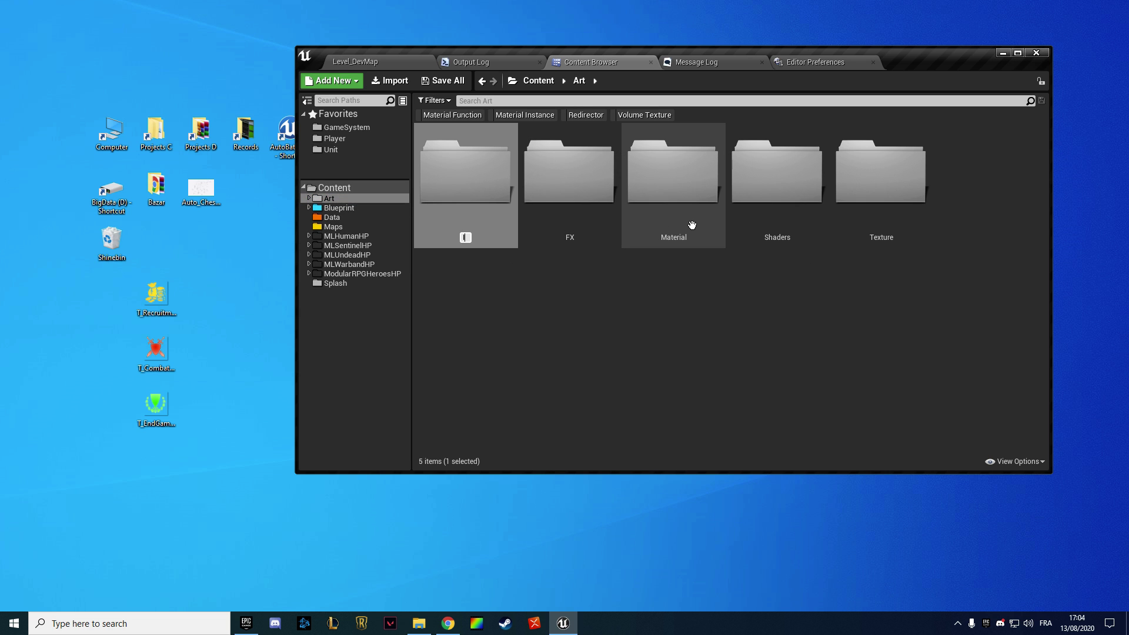
pyautogui.write('nterface')
pyautogui.press('Return')
pyautogui.press('Return')
# Create a subfolder named Icon inside Interface and open it
pyautogui.rightClick(482, 200)
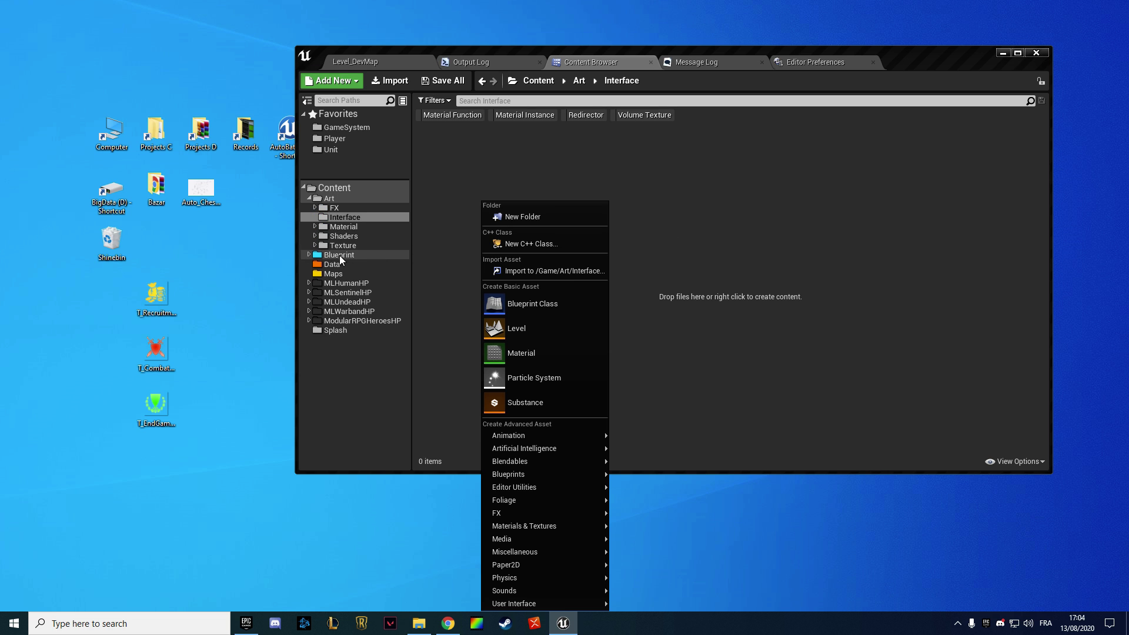
pyautogui.click(527, 216)
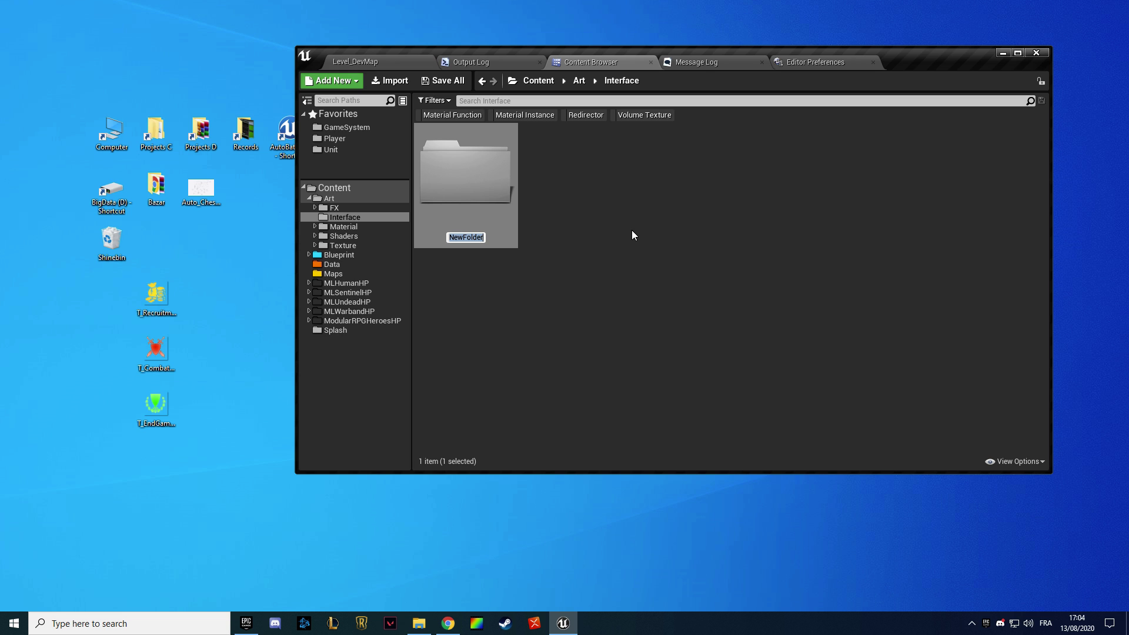
pyautogui.write('MainHUD')
pyautogui.hotkey('ctrl', 'a')
pyautogui.write('Icons')
pyautogui.press('BackSpace')
pyautogui.press('Return')
pyautogui.press('Return')
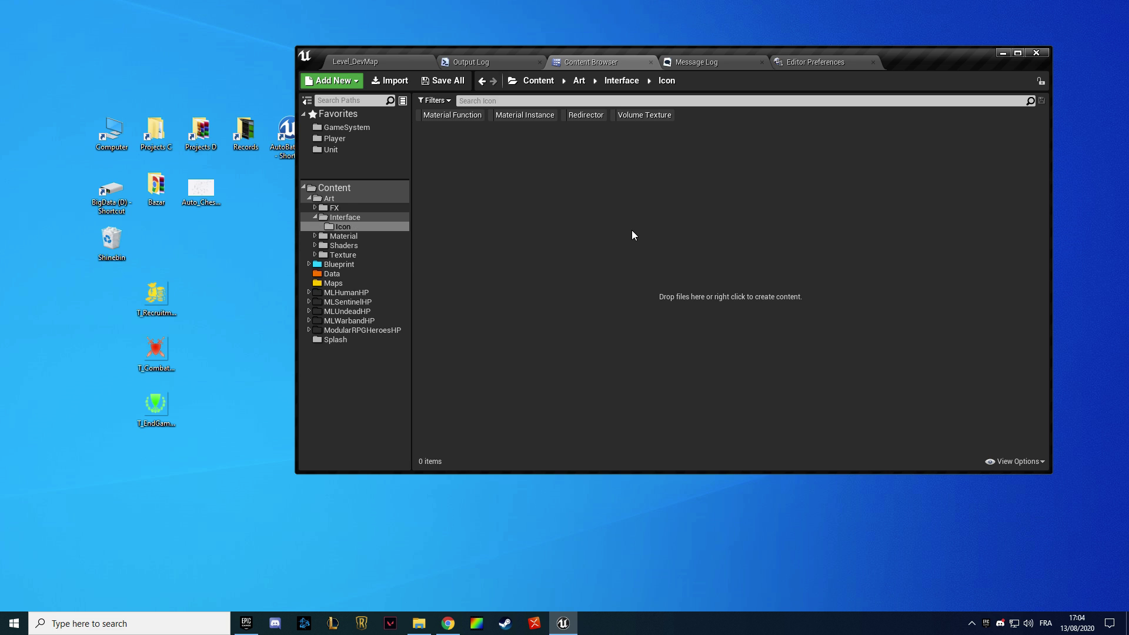
# Create a subfolder named Phase inside Icon and open it
pyautogui.rightClick(540, 260)
pyautogui.click(590, 221)
pyautogui.write('Phase')
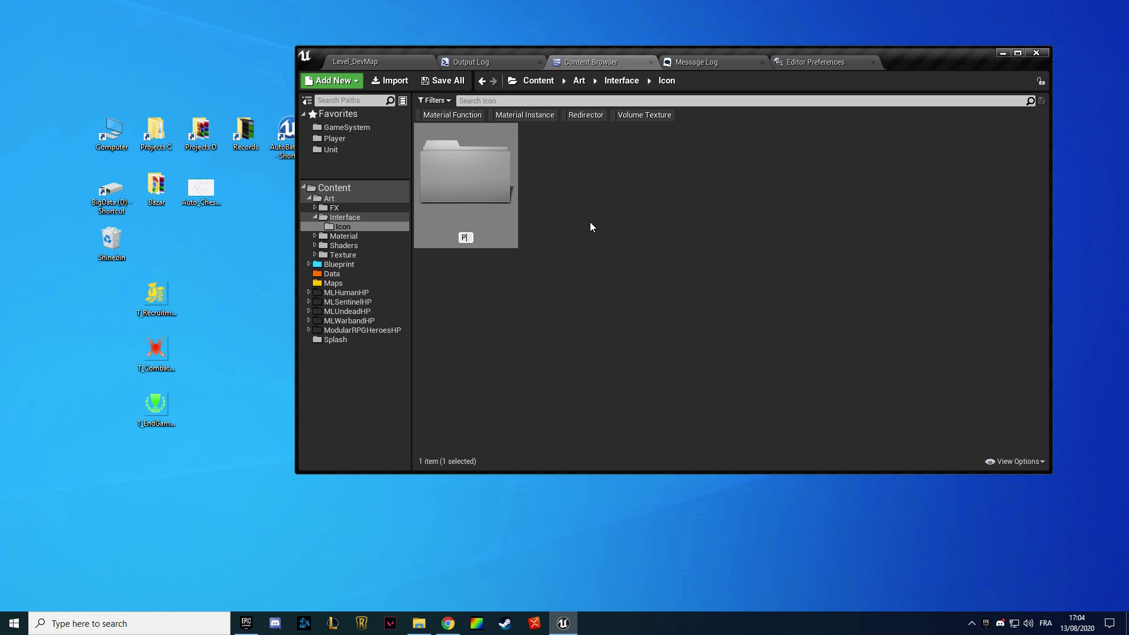
pyautogui.press('Return')
pyautogui.press('Return')
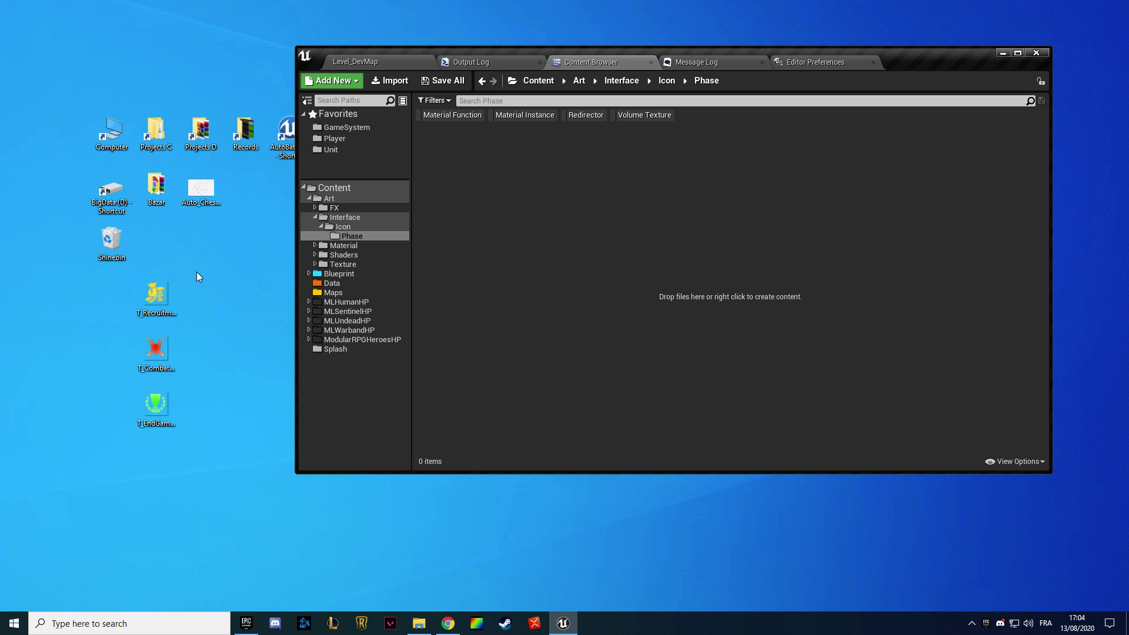
# Import the three phase icon files from the desktop into the Phase folder and check their names
pyautogui.moveTo(197, 271); pyautogui.dragTo(125, 438)
pyautogui.moveTo(143, 299); pyautogui.dragTo(531, 218)
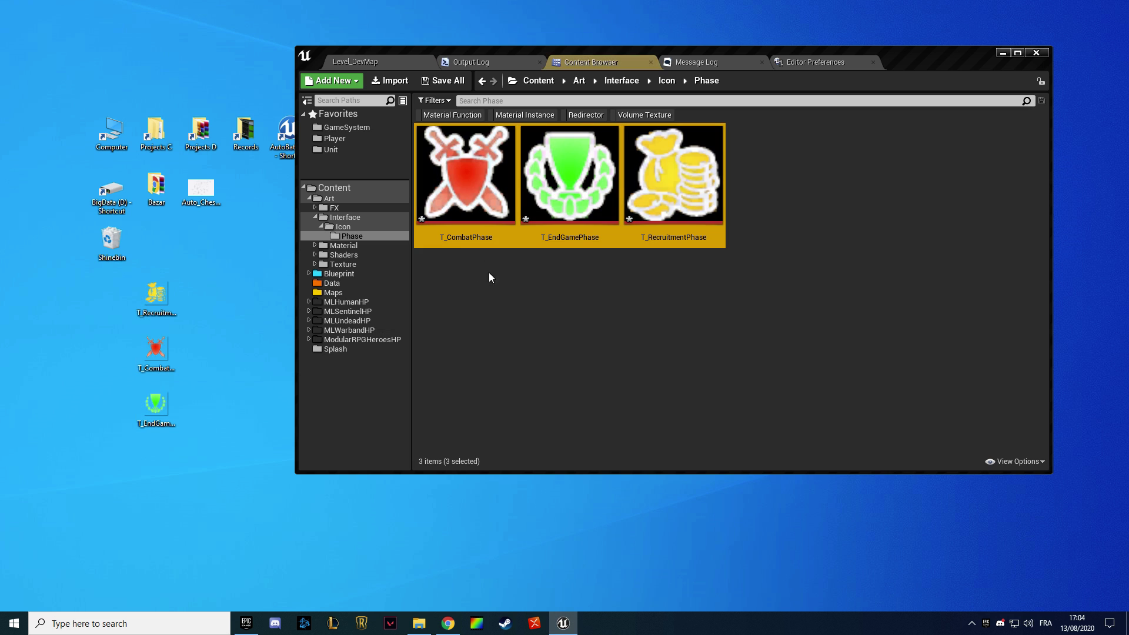
pyautogui.click(488, 238)
pyautogui.click(599, 238)
pyautogui.click(637, 238)
pyautogui.click(501, 238)
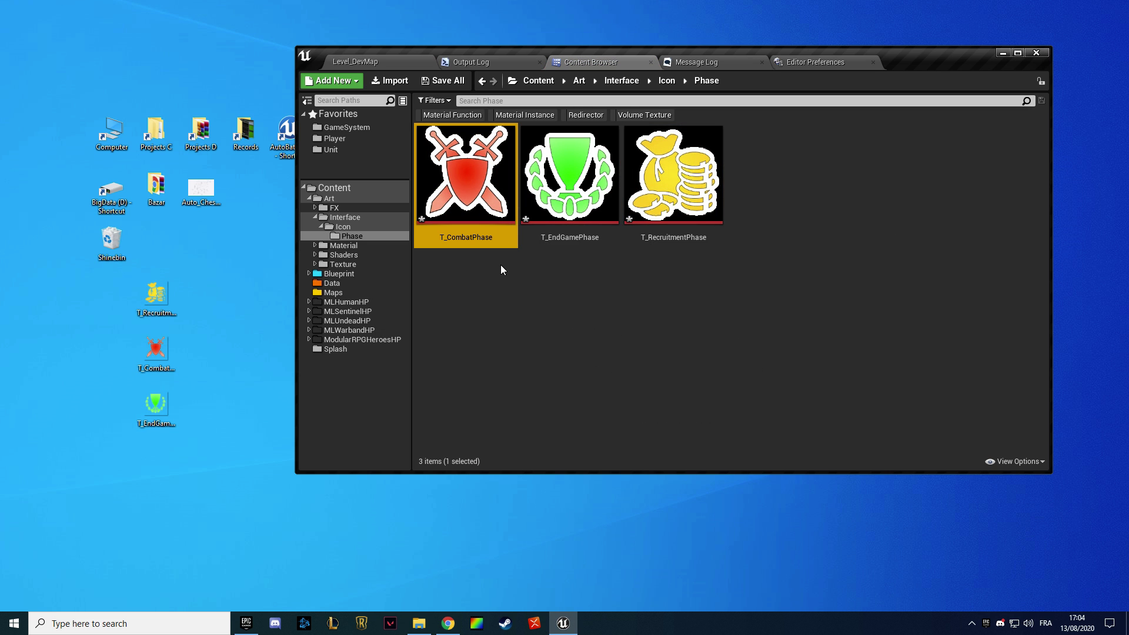
# Rename the desktop recruitment, combat and end game icon files to T_Phase_Recruitment, T_Phase_Combat and T_Phase_EndGame
pyautogui.click(148, 288)
pyautogui.press('F2')
pyautogui.write('T_')
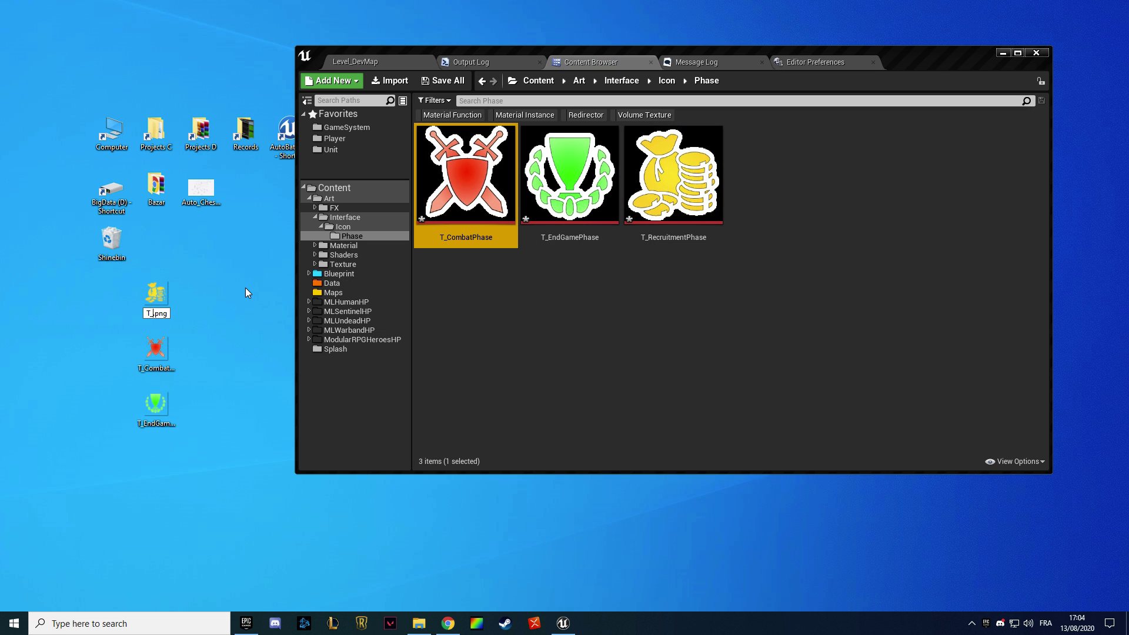
pyautogui.write('Phase_Recruitm')
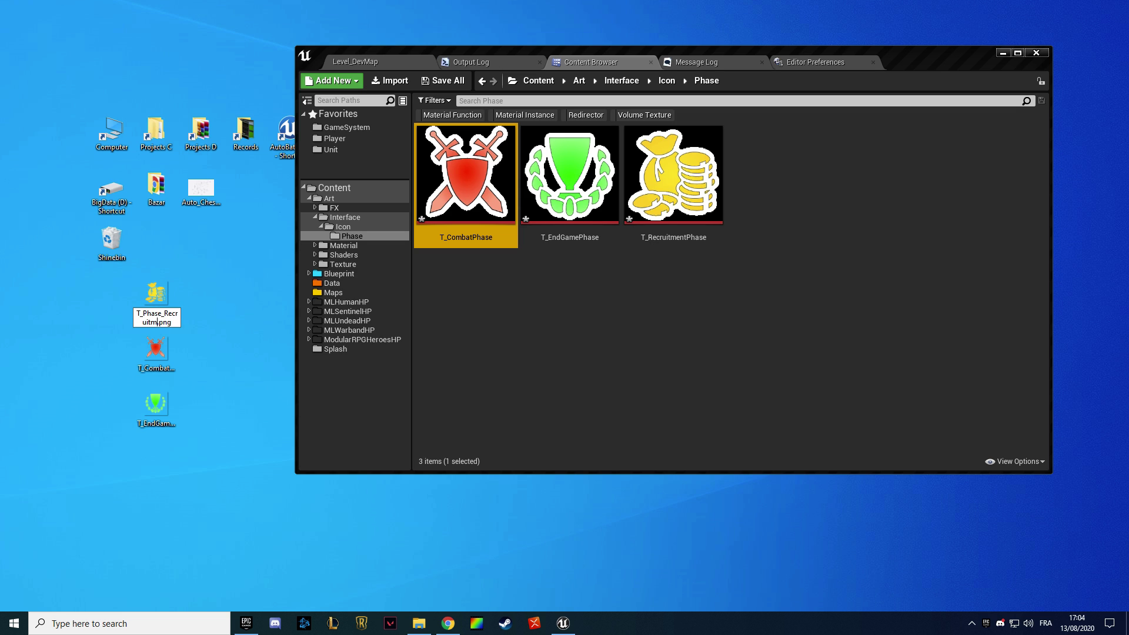
pyautogui.write('ent')
pyautogui.press('Tab')
pyautogui.write('T_Phase_Combat')
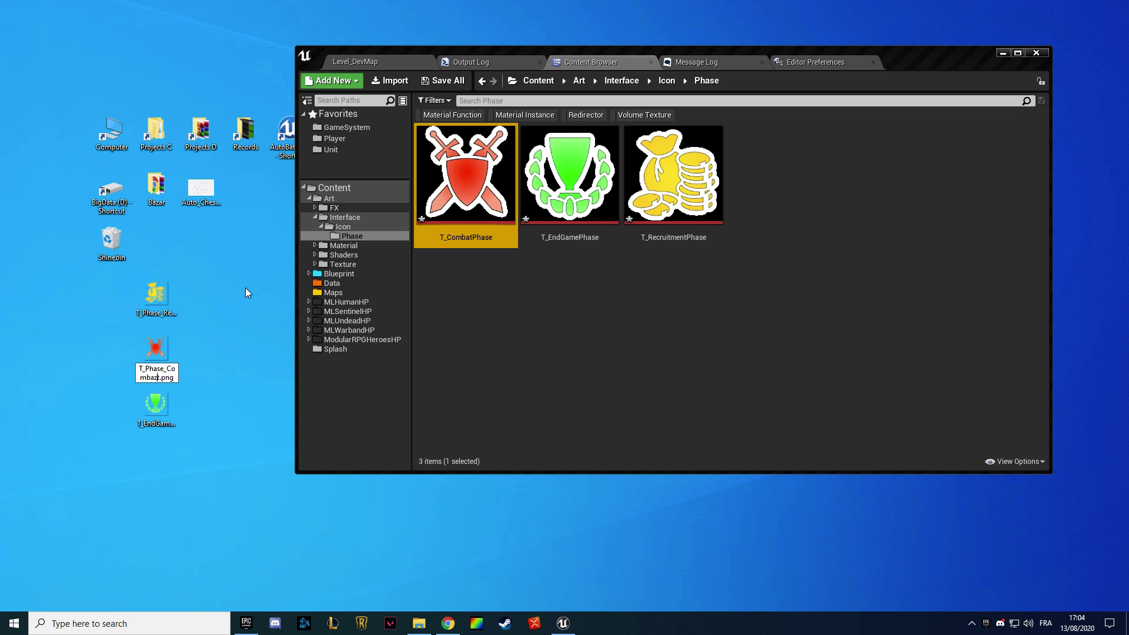
pyautogui.press('Tab')
pyautogui.write('T_Phase_EndGame')
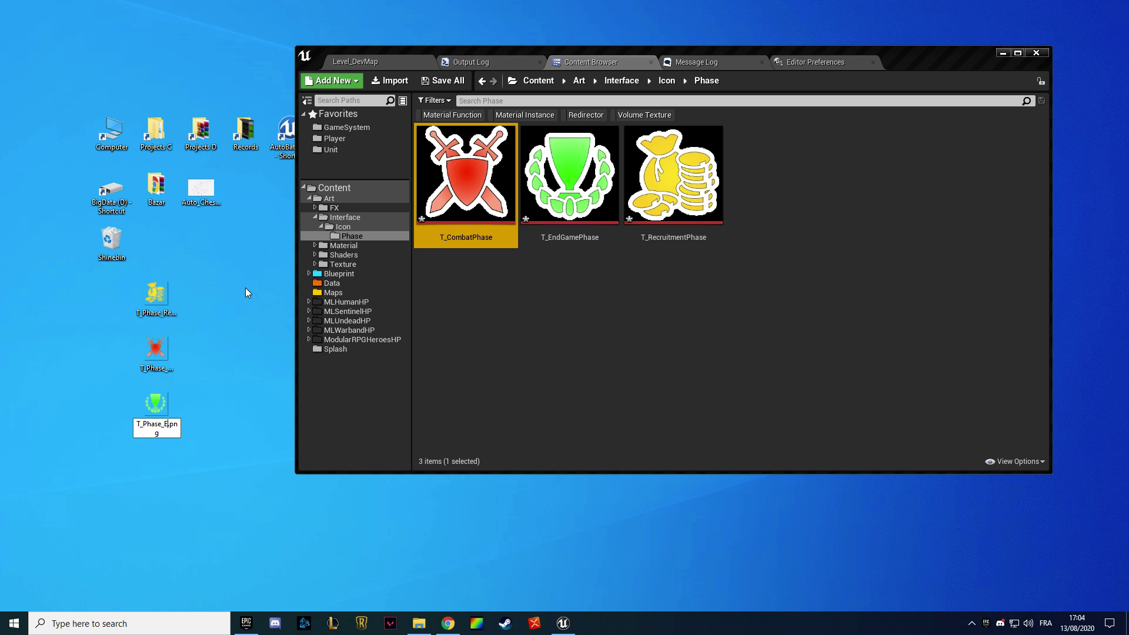
pyautogui.press('Return')
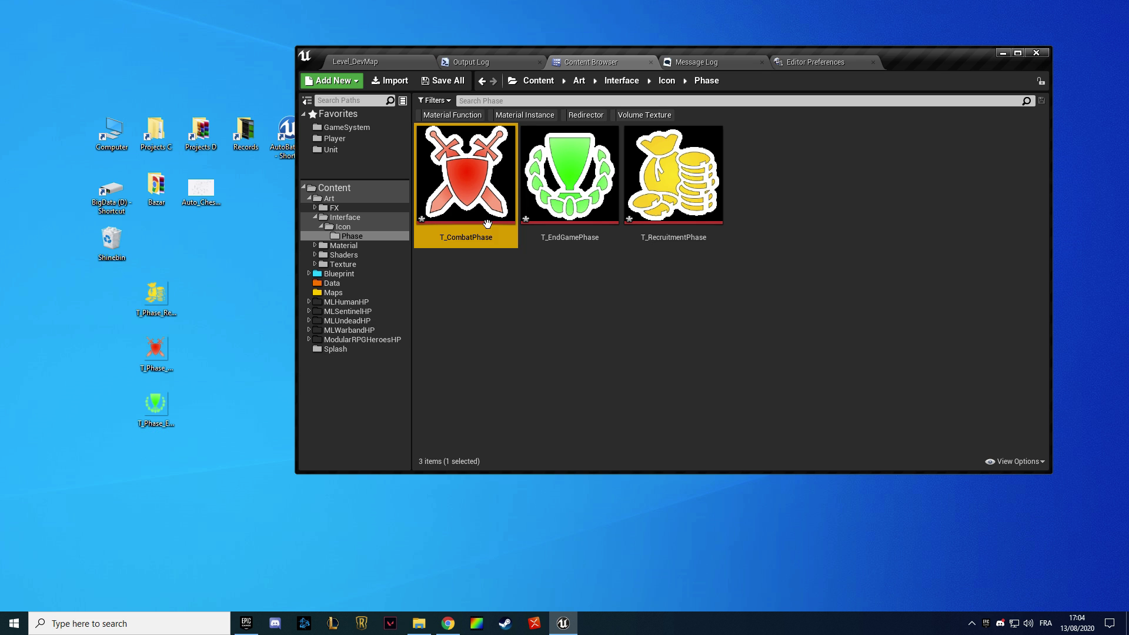
# Replace the three imported textures in the Phase folder with the renamed icon files from the desktop
pyautogui.keyDown('shift'); pyautogui.click(658, 241); pyautogui.keyUp('shift')
pyautogui.press('Delete')
pyautogui.click(488, 497)
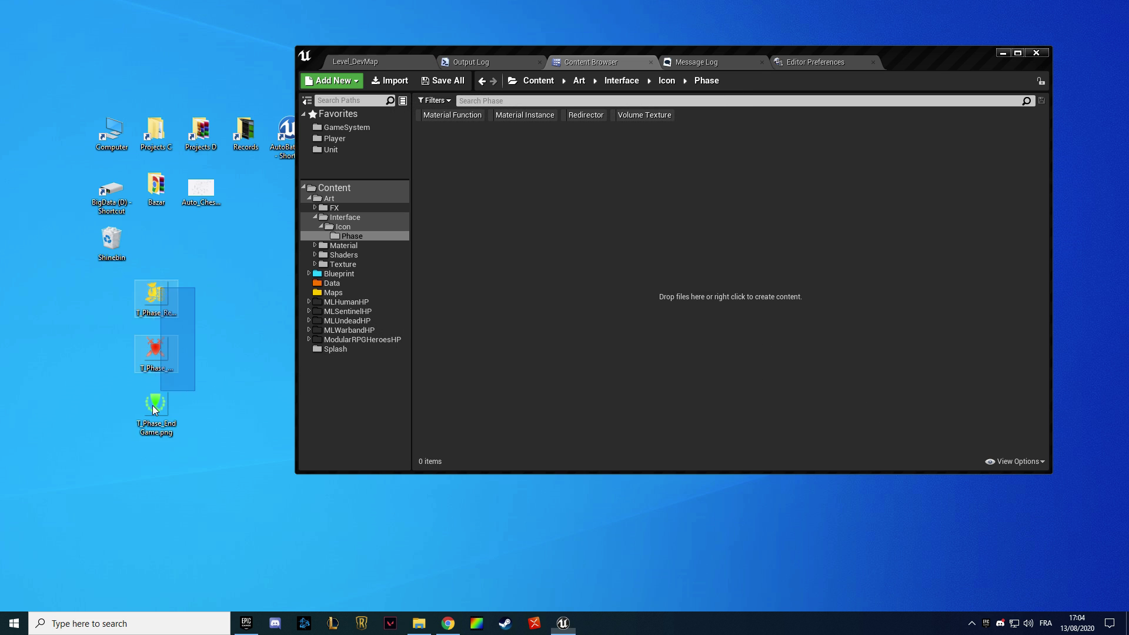
pyautogui.moveTo(153, 405); pyautogui.dragTo(580, 305)
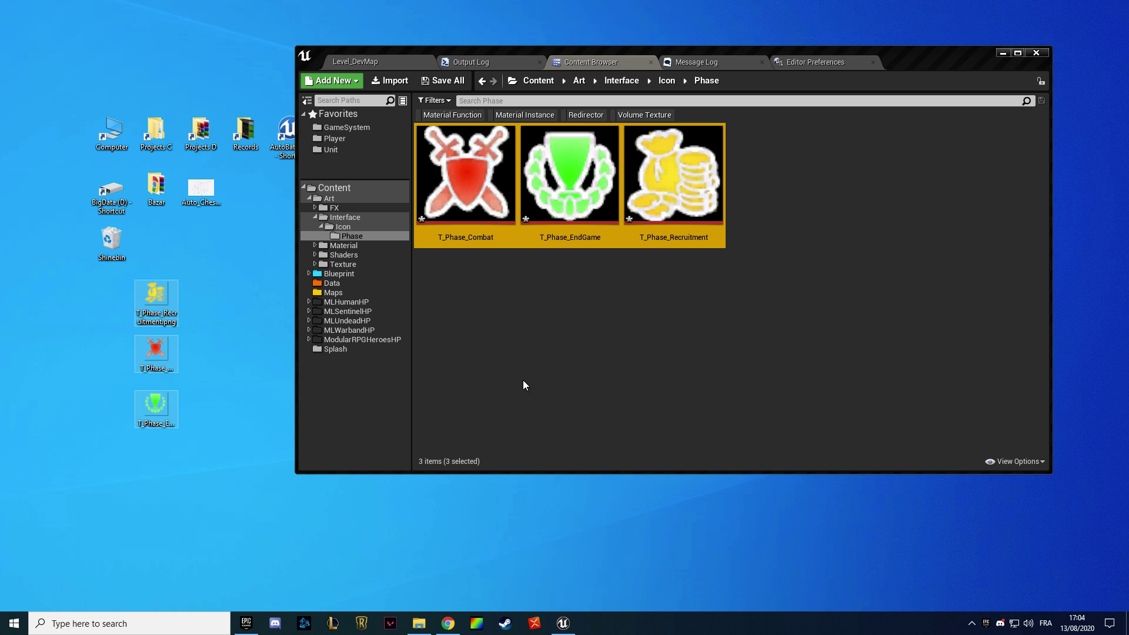
# Bulk edit the three phase textures in the Property Matrix, setting their Texture Group to UI
pyautogui.rightClick(664, 184)
pyautogui.moveTo(717, 385)
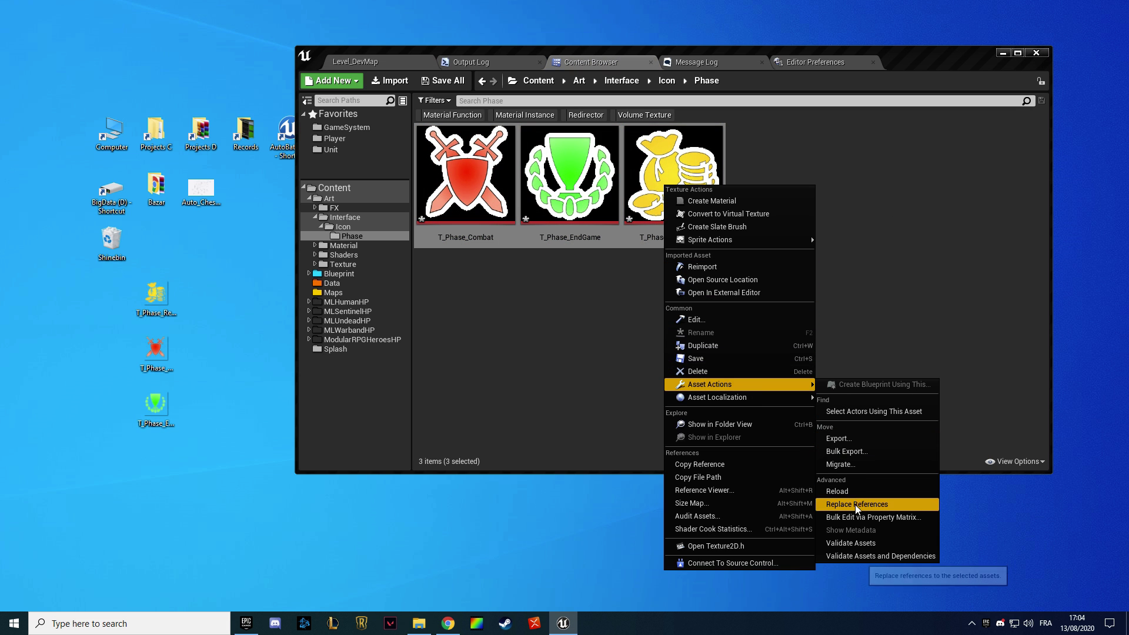
pyautogui.click(873, 517)
pyautogui.click(736, 144)
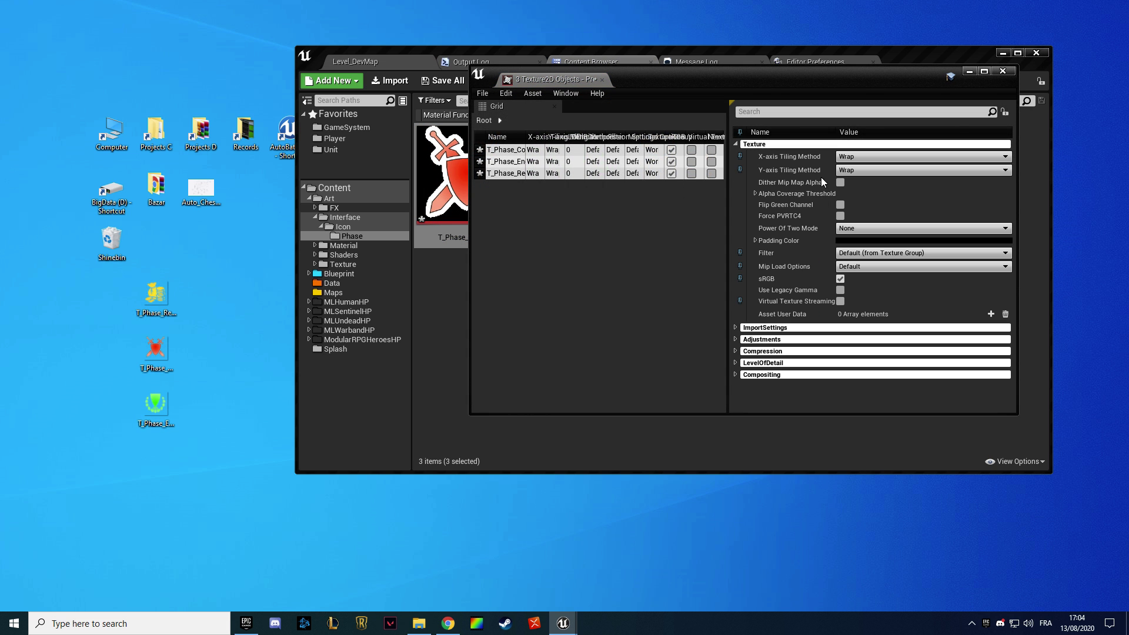
pyautogui.click(736, 328)
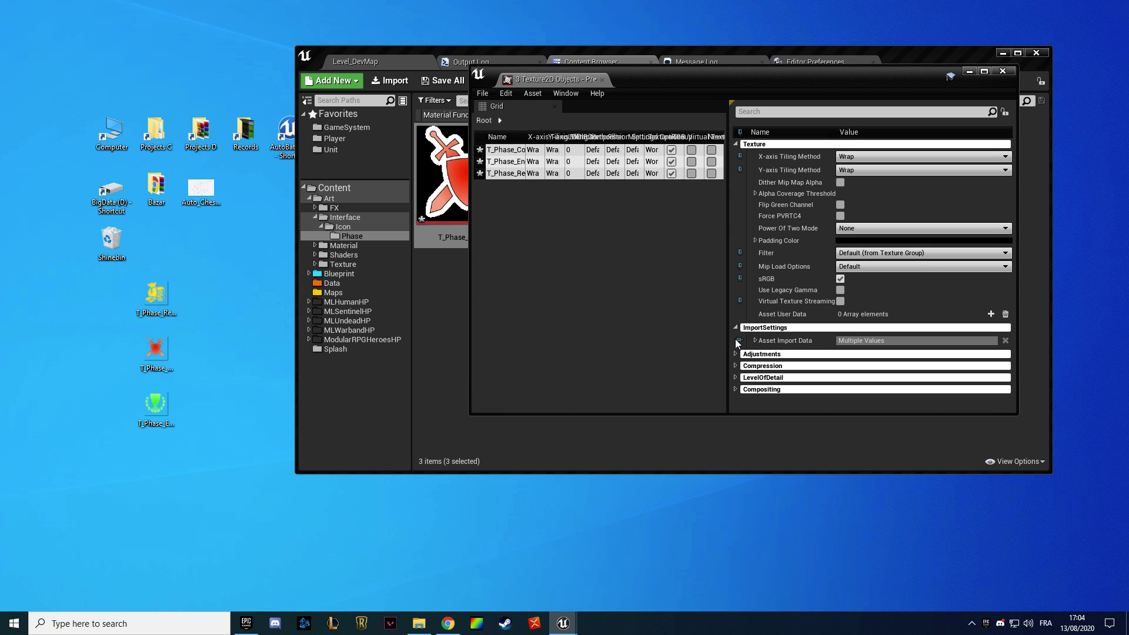
pyautogui.click(735, 354)
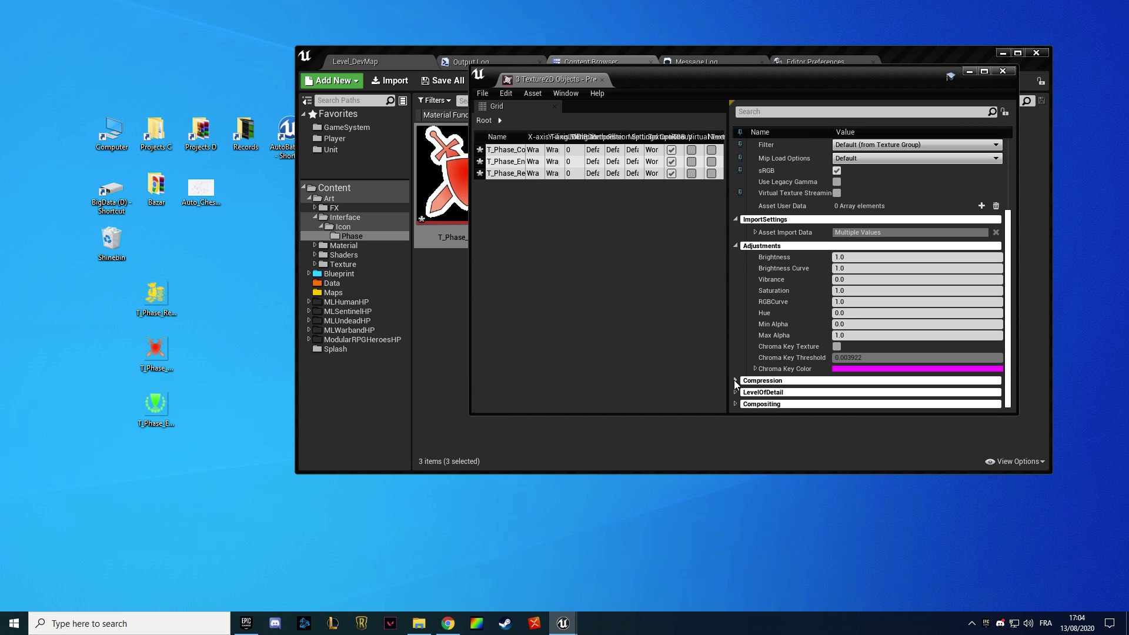
pyautogui.click(737, 376)
pyautogui.click(735, 392)
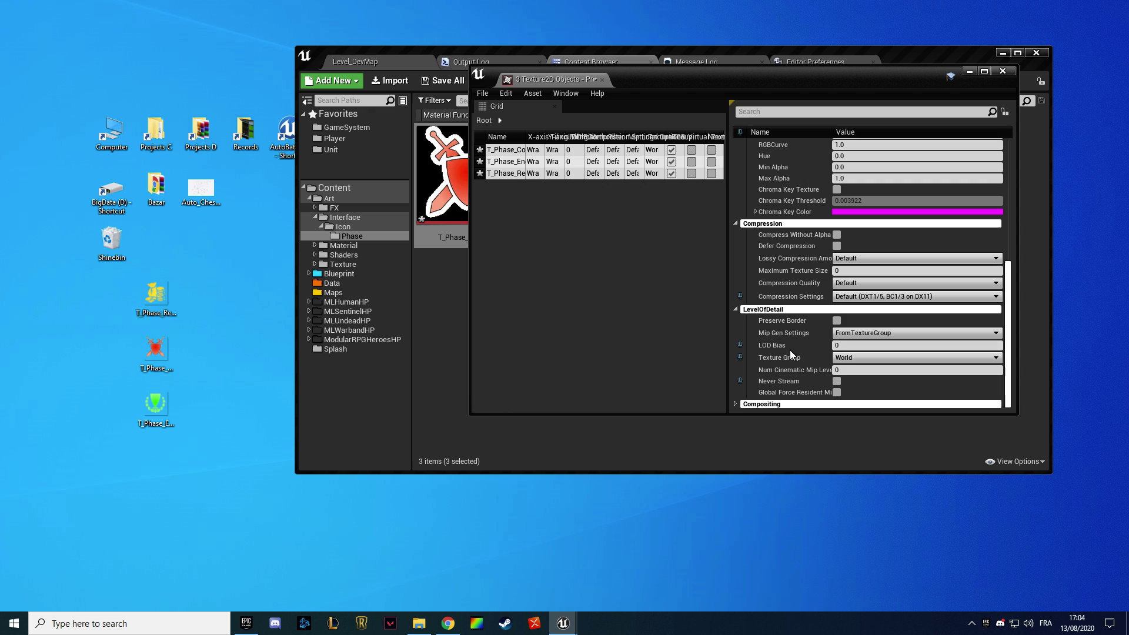
pyautogui.click(845, 358)
pyautogui.click(849, 213)
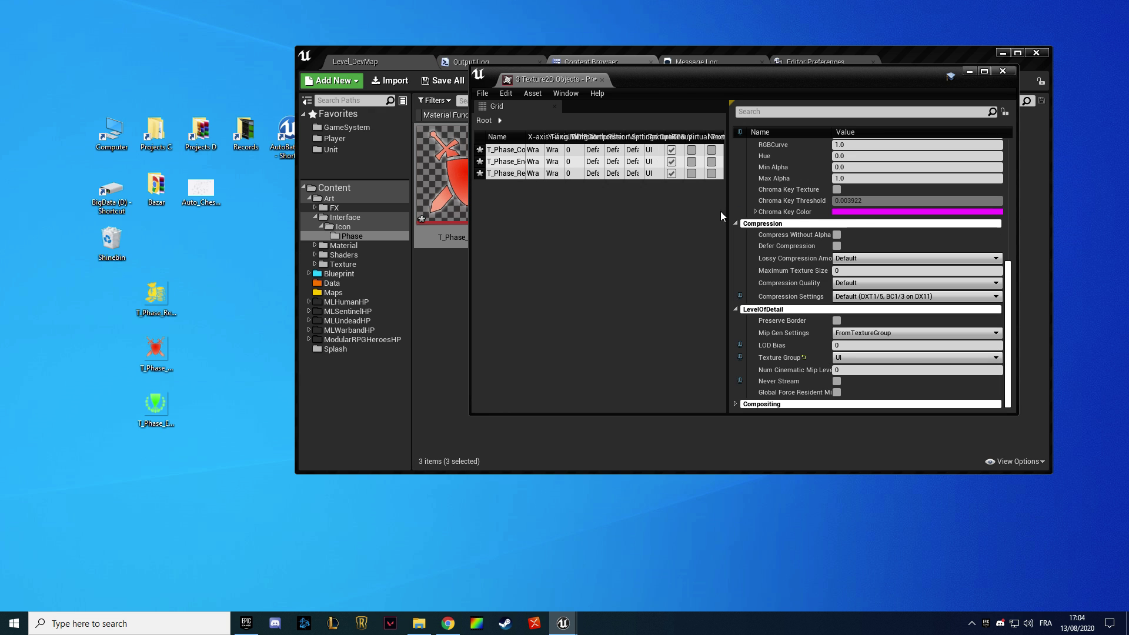
# Close the Property Matrix and save the modified phase textures
pyautogui.click(601, 78)
pyautogui.click(758, 192)
pyautogui.hotkey('ctrl', 's')
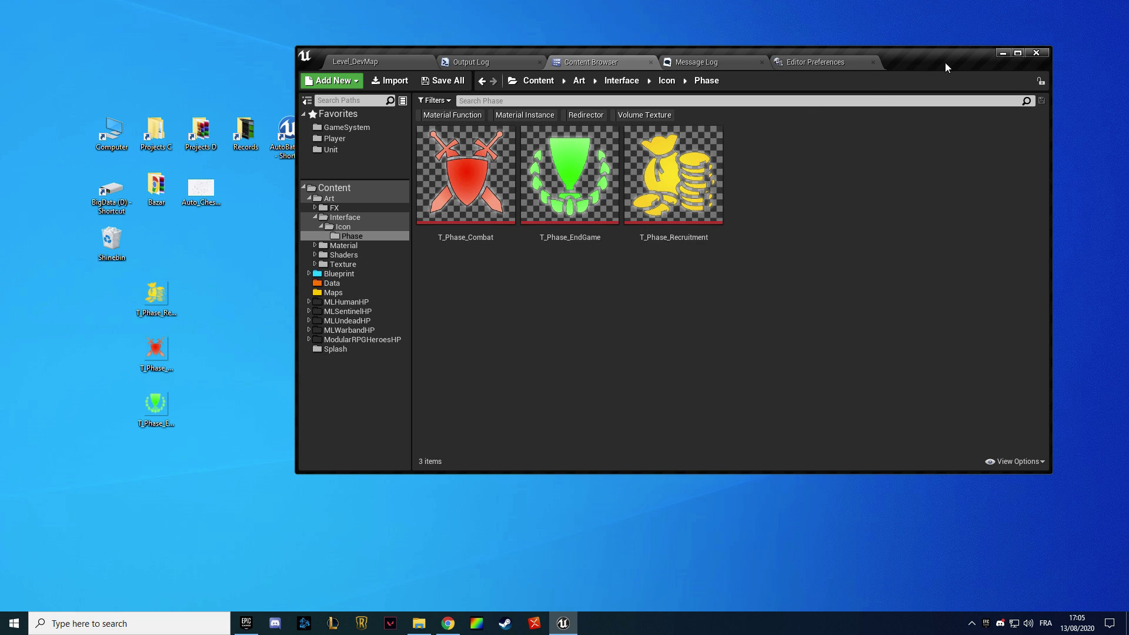
pyautogui.click(1018, 53)
pyautogui.click(114, 7)
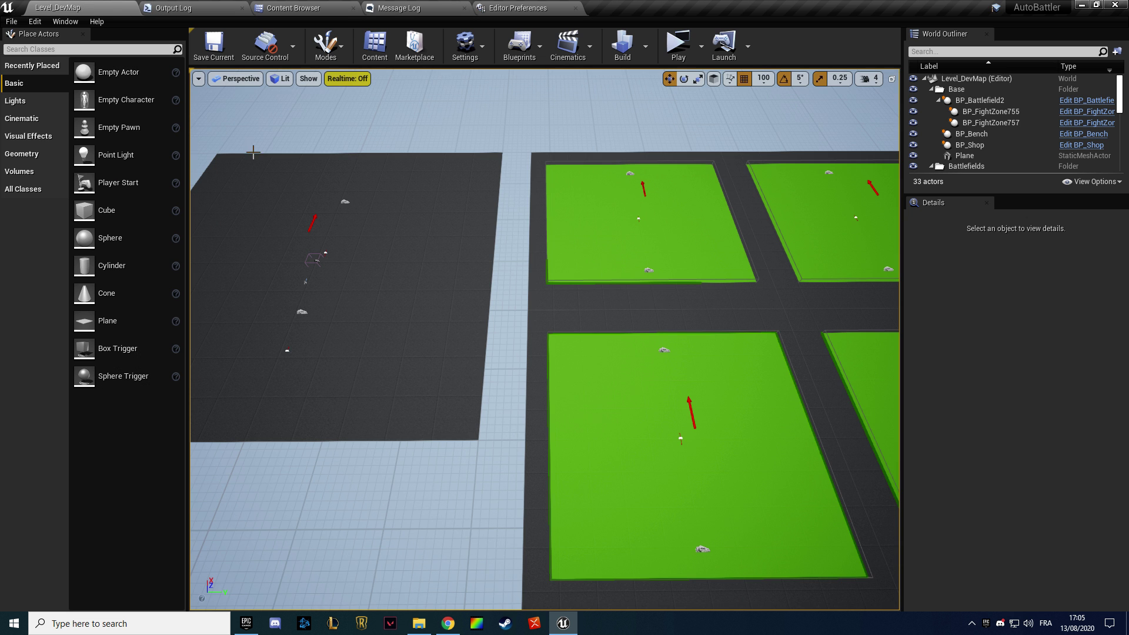
pyautogui.moveTo(369, 241); pyautogui.dragTo(388, 241, button='right')
pyautogui.hotkey('ctrl', 'p')
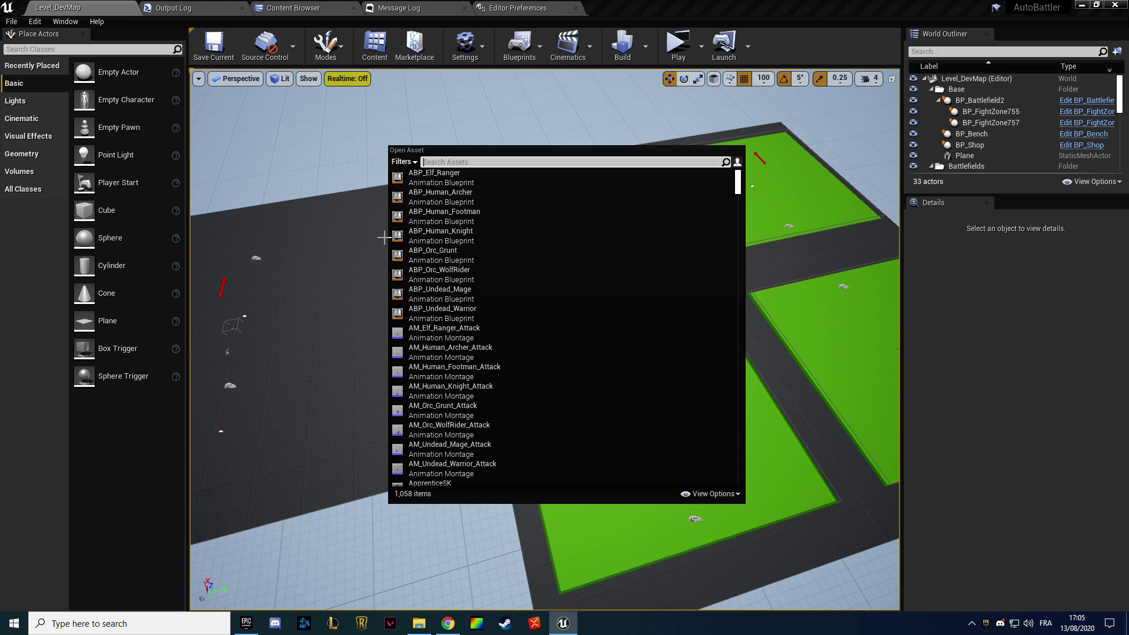
pyautogui.write('wgt')
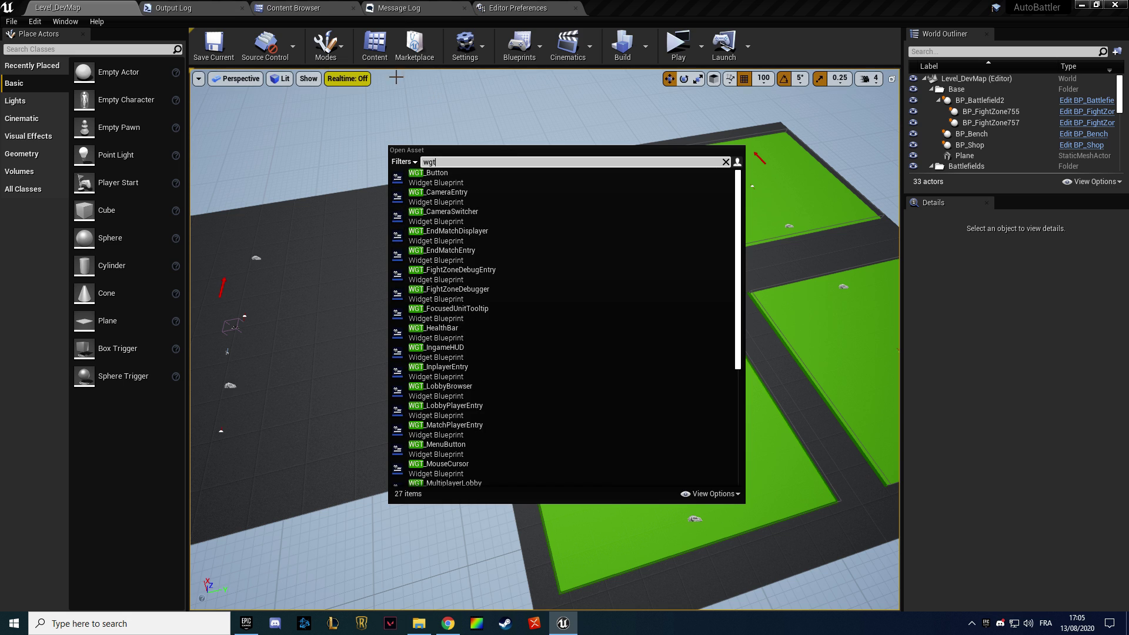
# Open the WGT_IngameHUD widget blueprint from the Blueprint/Widget/Ingame folder
pyautogui.click(294, 8)
pyautogui.click(49, 260)
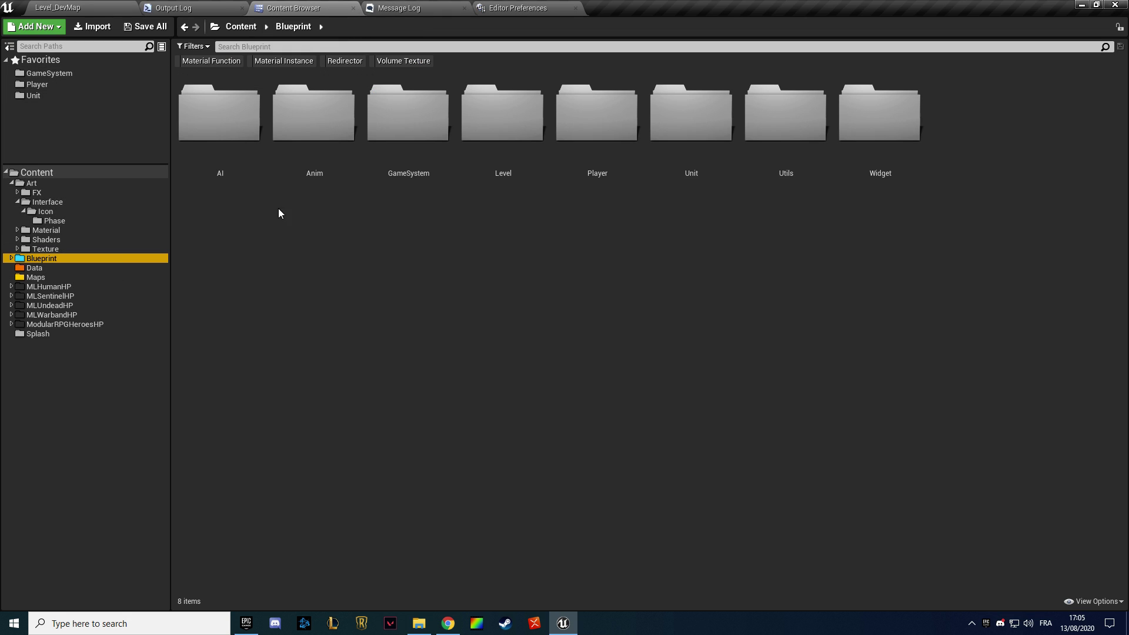
pyautogui.doubleClick(868, 144)
pyautogui.click(400, 169)
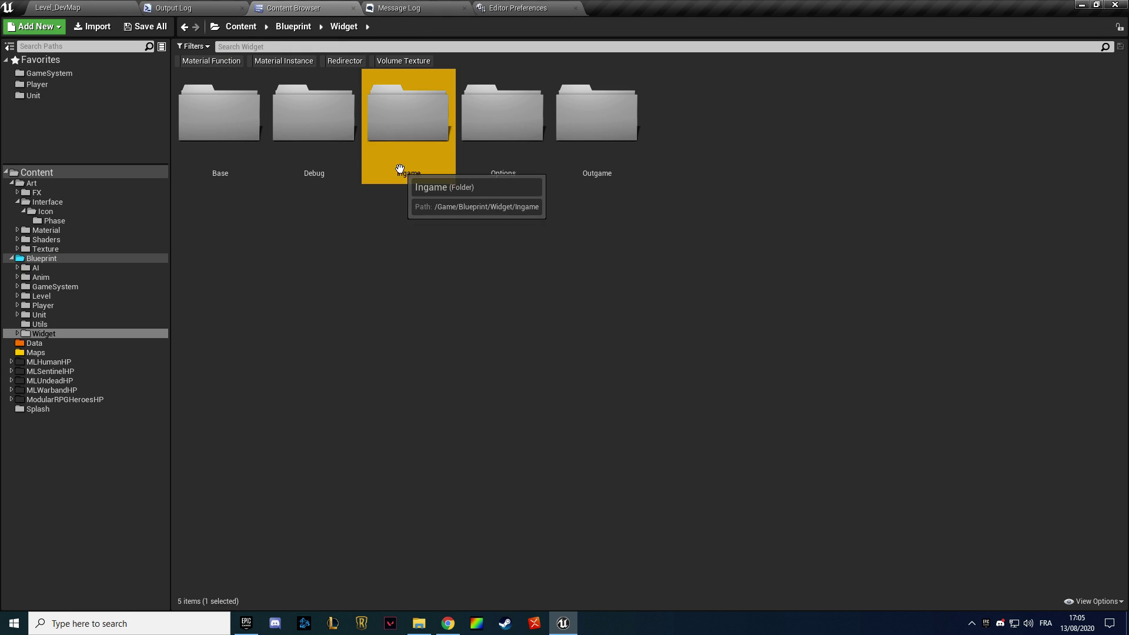
pyautogui.doubleClick(400, 169)
pyautogui.doubleClick(606, 168)
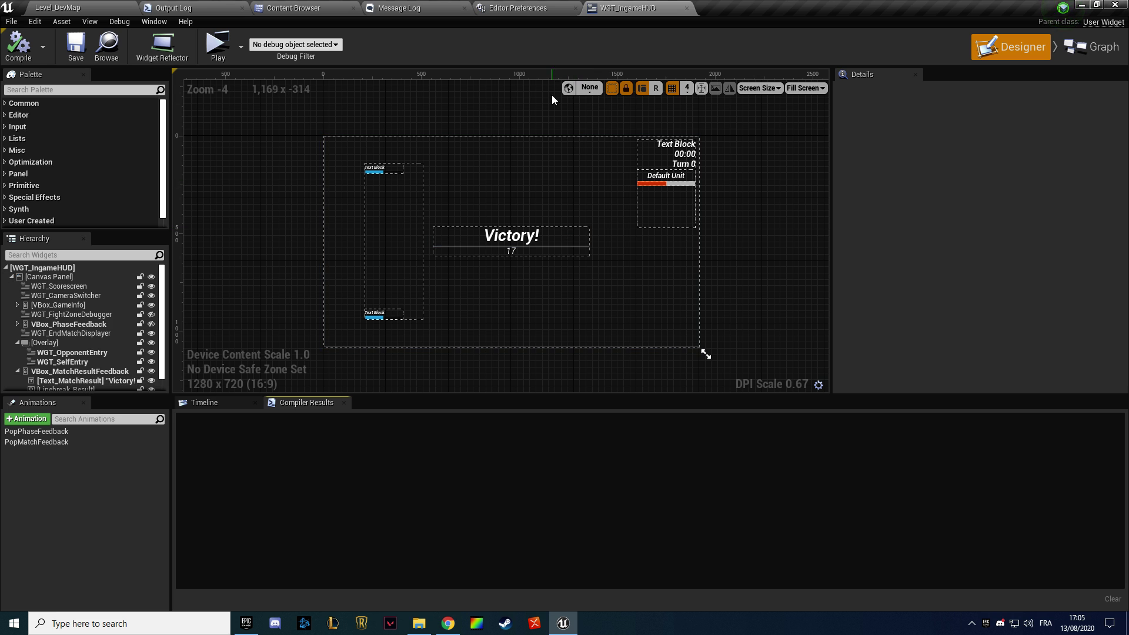
# Run the game preview to examine the phase, timer and turn display, and stop the simulation
pyautogui.hotkey('alt', 'p')
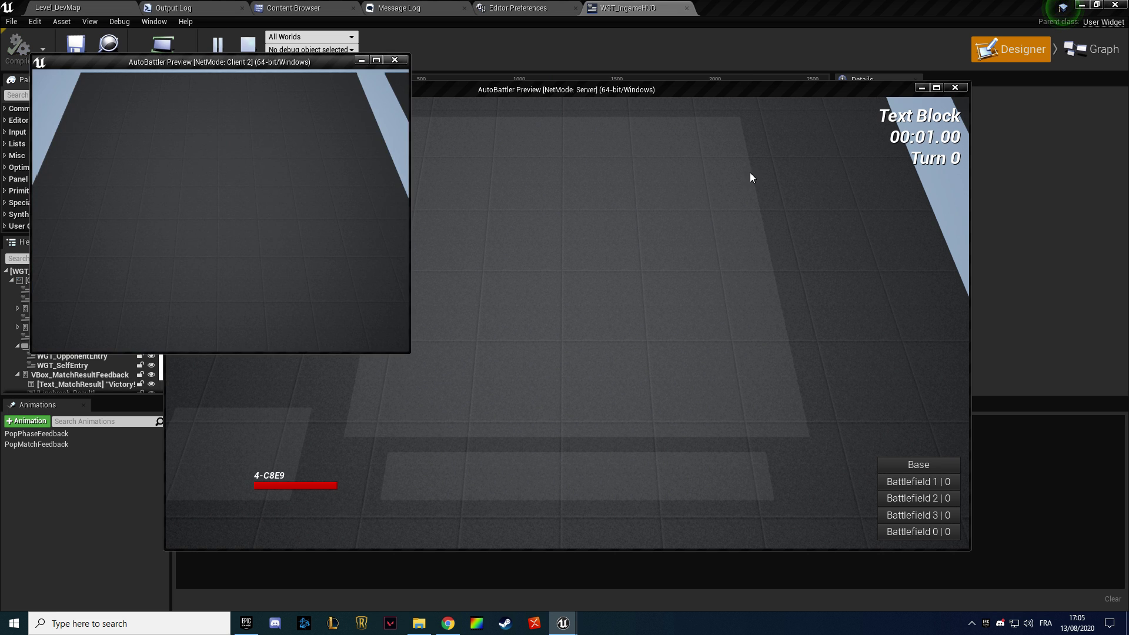
pyautogui.click(749, 173)
pyautogui.press('Escape')
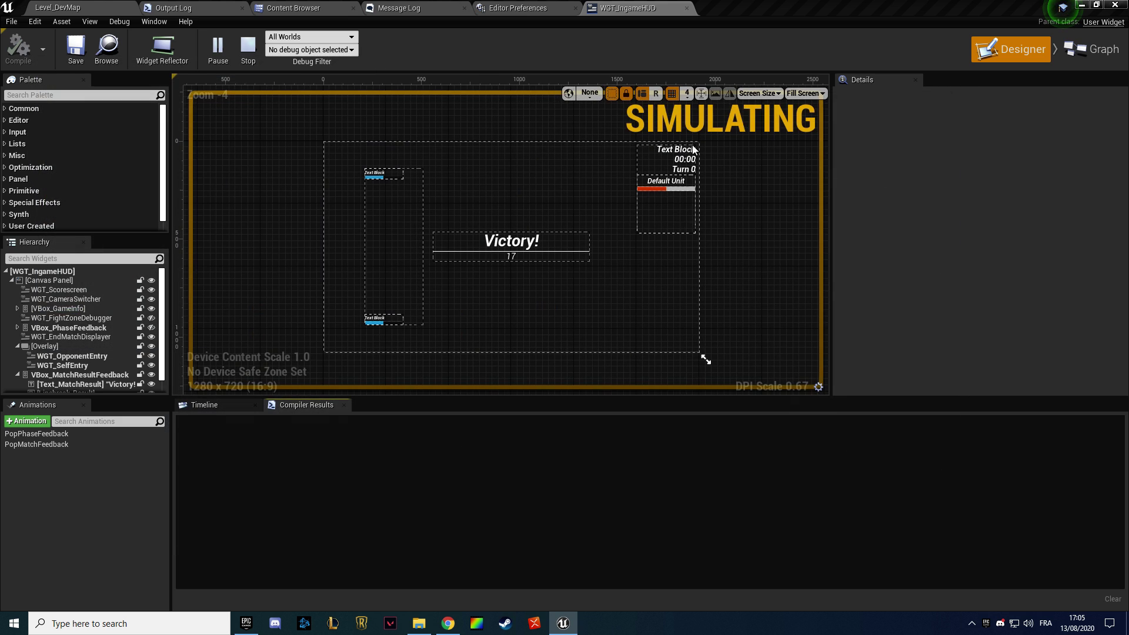
# Add a Horizontal Box as the first child of VBox_GameInfo and name it HBox_CurrentPhase
pyautogui.scroll(4, 651, 223)
pyautogui.click(653, 218)
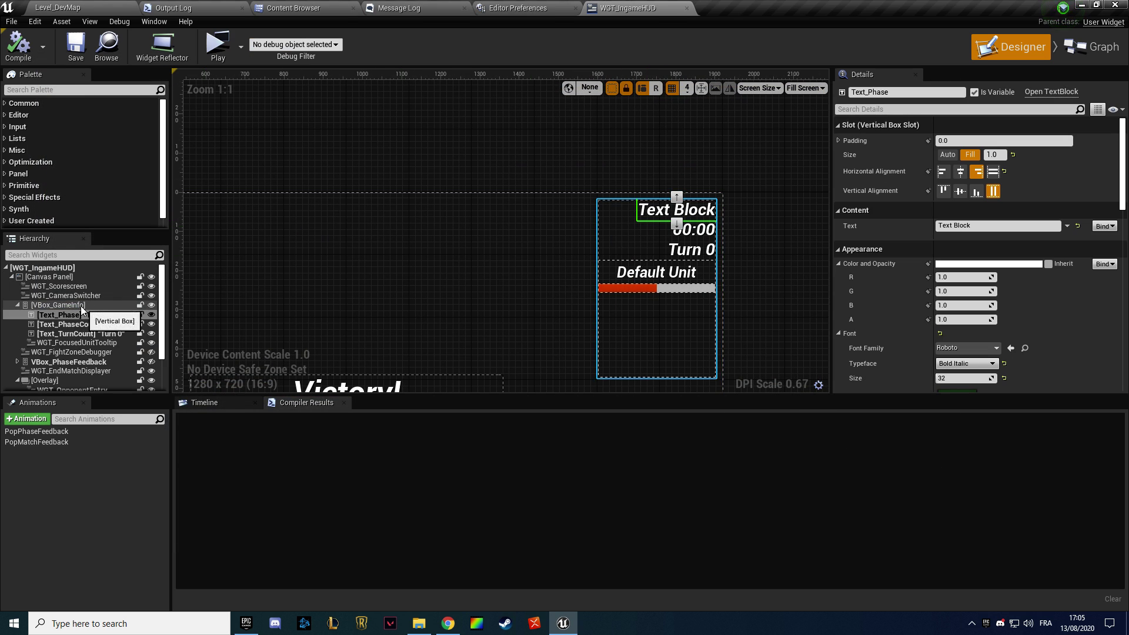
pyautogui.click(58, 255)
pyautogui.write('ho')
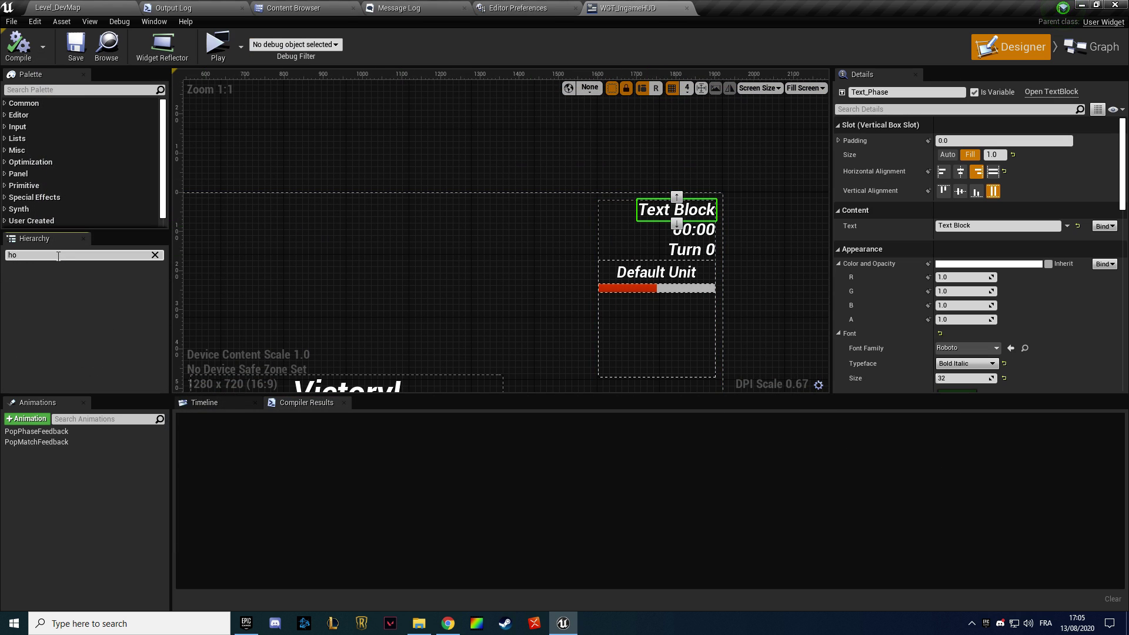
pyautogui.hotkey('ctrl', 'x')
pyautogui.click(41, 89)
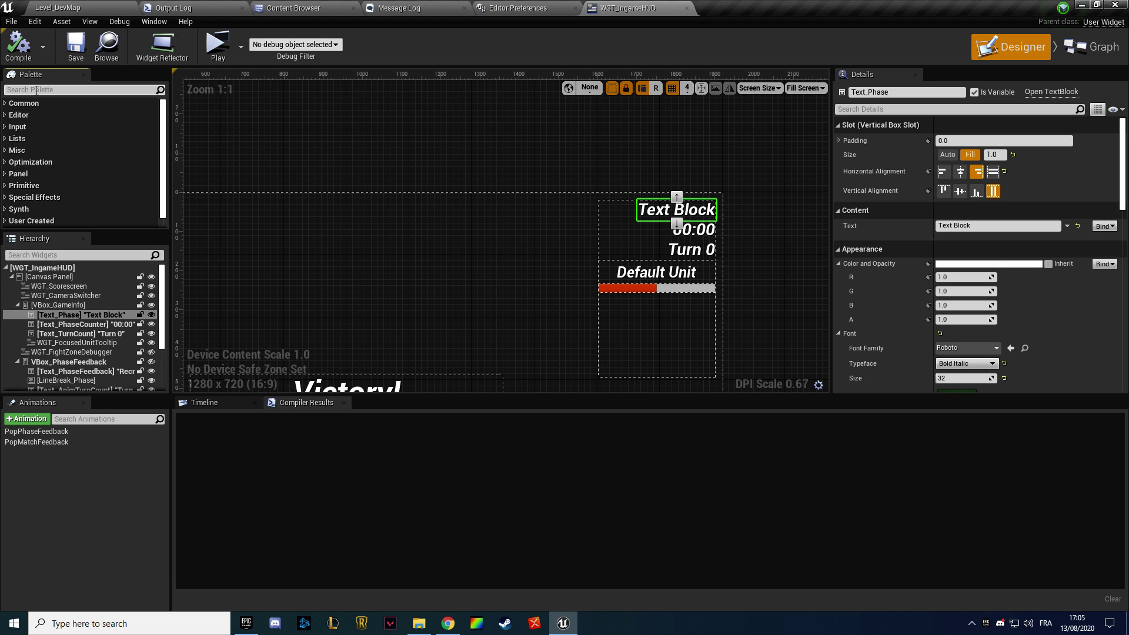
pyautogui.hotkey('ctrl', 'v')
pyautogui.moveTo(54, 116); pyautogui.dragTo(65, 309)
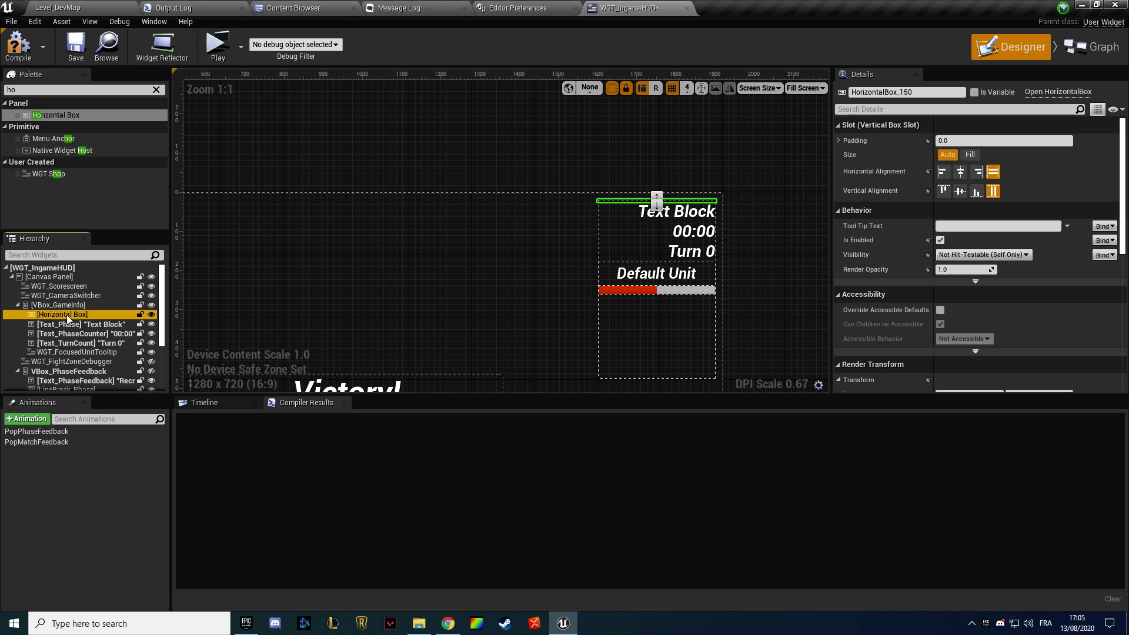
pyautogui.press('F2')
pyautogui.write('HBox_CurrentPhase')
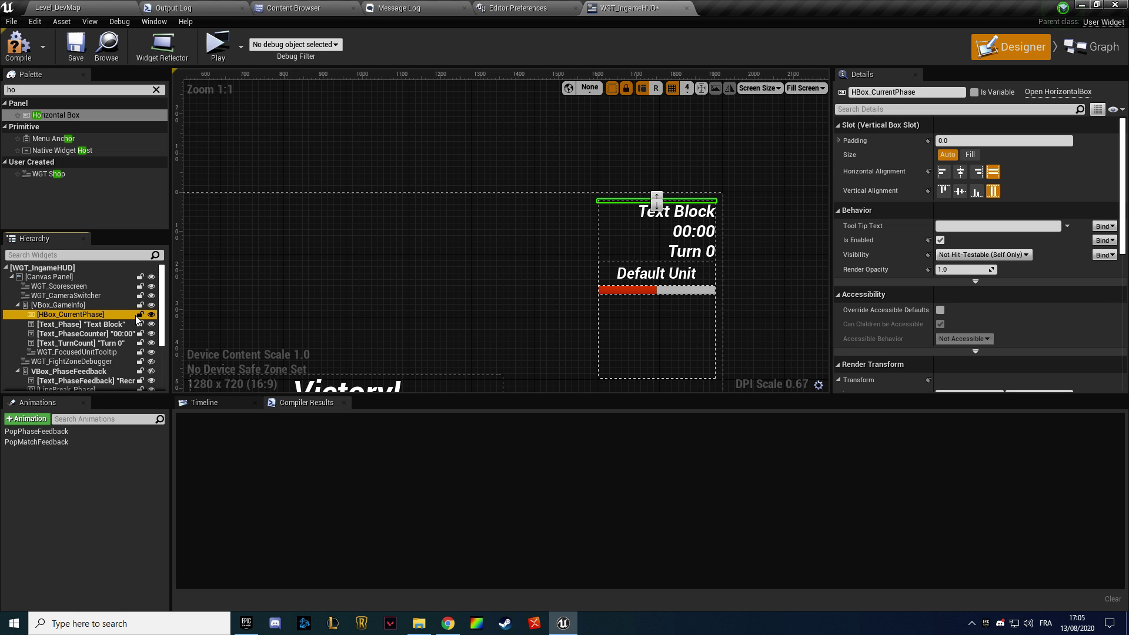
pyautogui.press('Return')
# Move the Text_Phase text block into HBox_CurrentPhase and set its text to Phase
pyautogui.moveTo(89, 325); pyautogui.dragTo(101, 315)
pyautogui.click(994, 226)
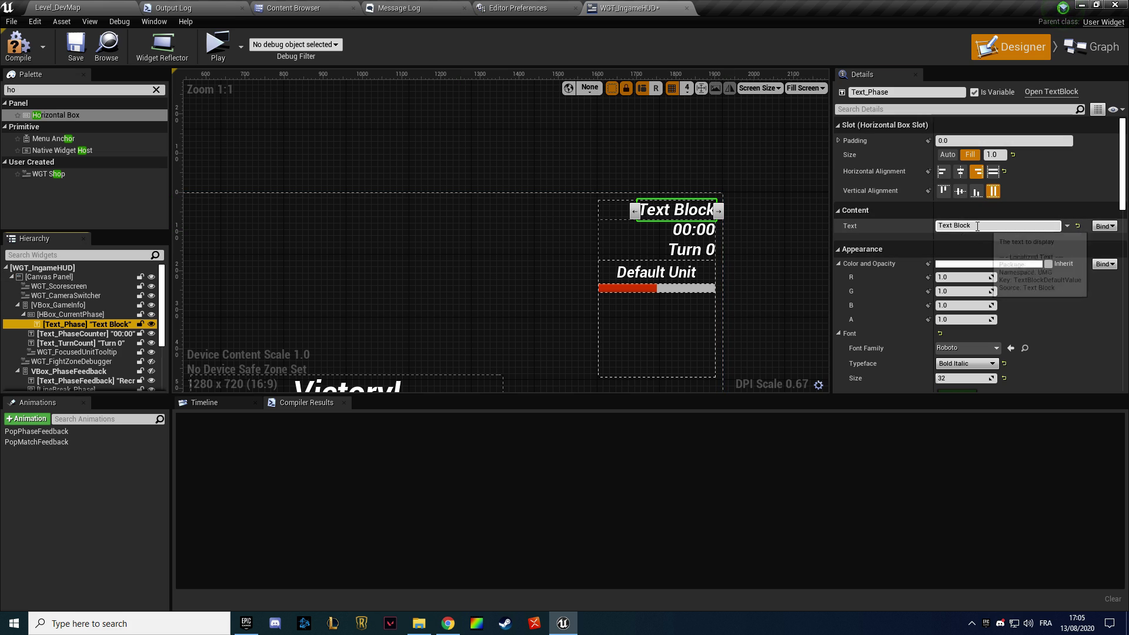
pyautogui.write('Current Phase')
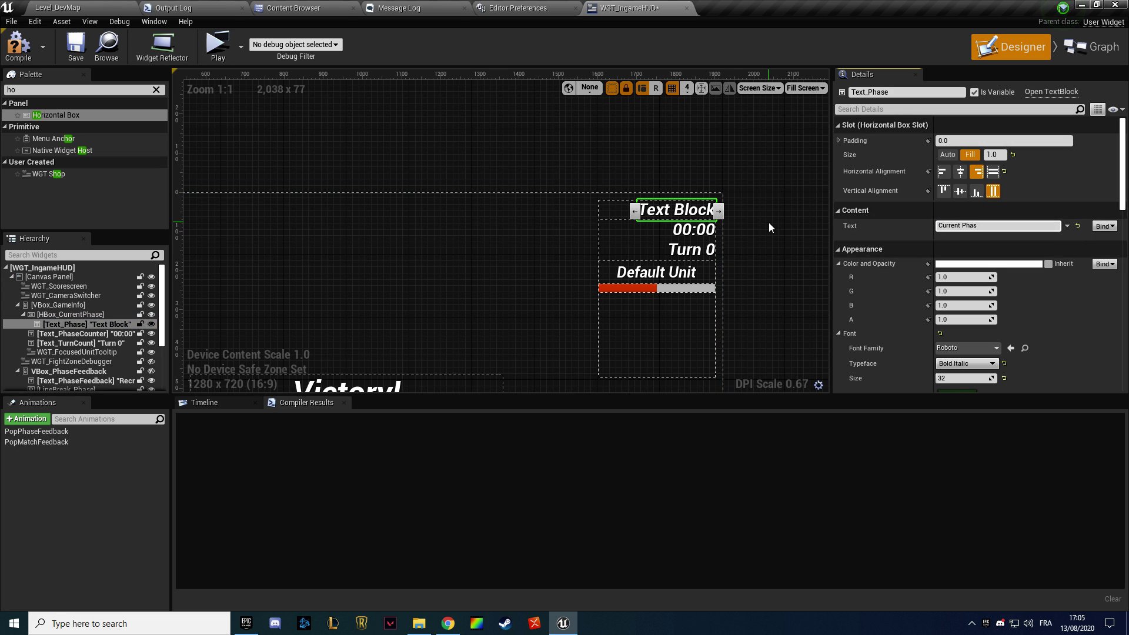
pyautogui.hotkey('ctrl', 'a')
pyautogui.write('Phase')
pyautogui.press('BackSpace')
pyautogui.press('BackSpace')
pyautogui.press('BackSpace')
pyautogui.press('BackSpace')
pyautogui.write('hase')
pyautogui.press('Return')
# Add an Image before Text_Phase in HBox_CurrentPhase, with right horizontal alignment and Fill size
pyautogui.click(27, 91)
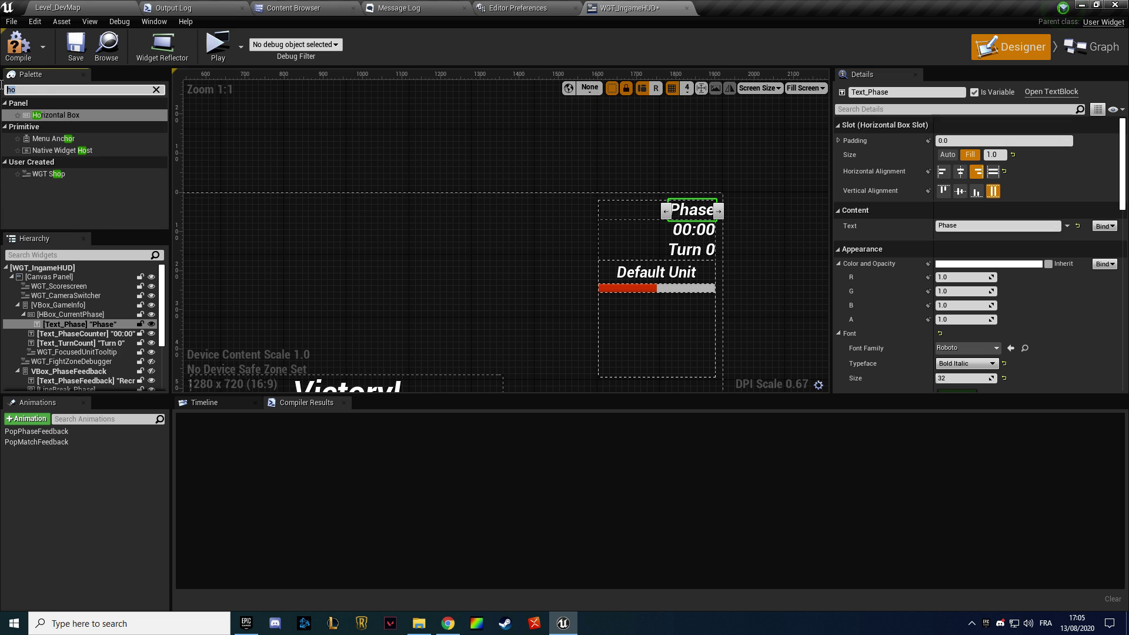
pyautogui.write('im')
pyautogui.moveTo(42, 114); pyautogui.dragTo(91, 322)
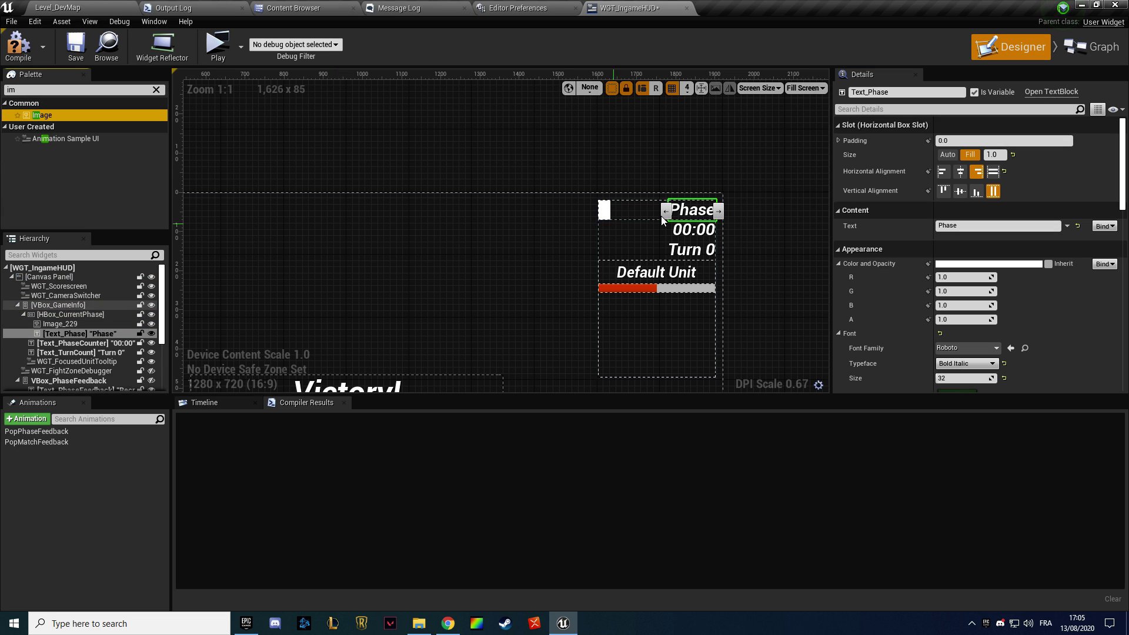
pyautogui.click(602, 212)
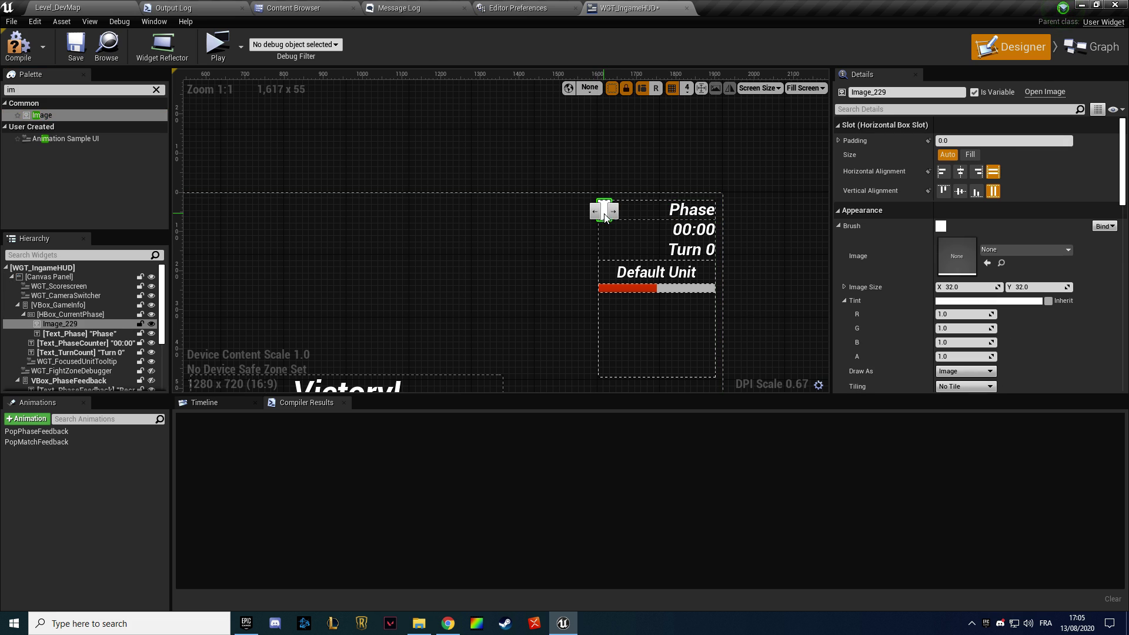
pyautogui.click(975, 171)
pyautogui.click(970, 155)
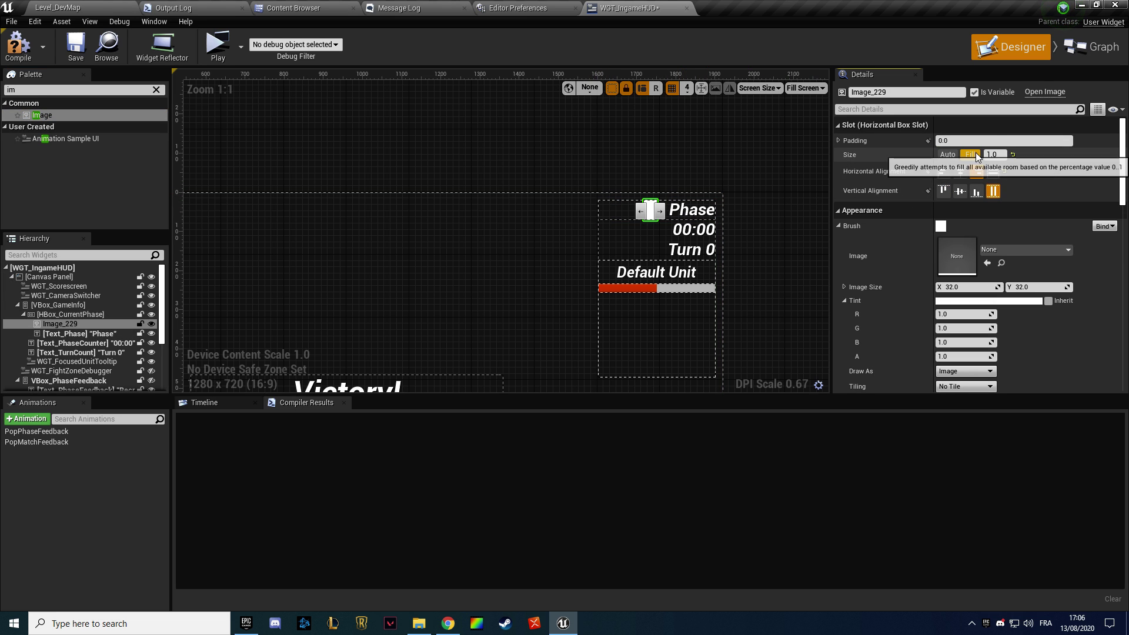
# Set the Text_Phase slot size to Auto
pyautogui.scroll(3, 675, 153)
pyautogui.click(734, 248)
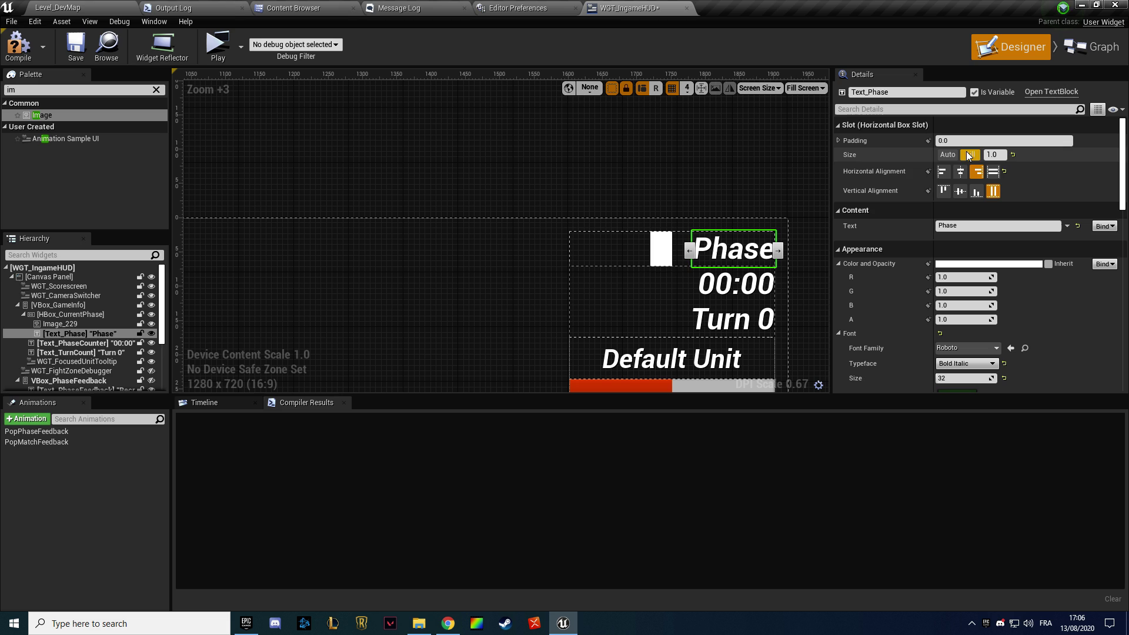
pyautogui.click(948, 157)
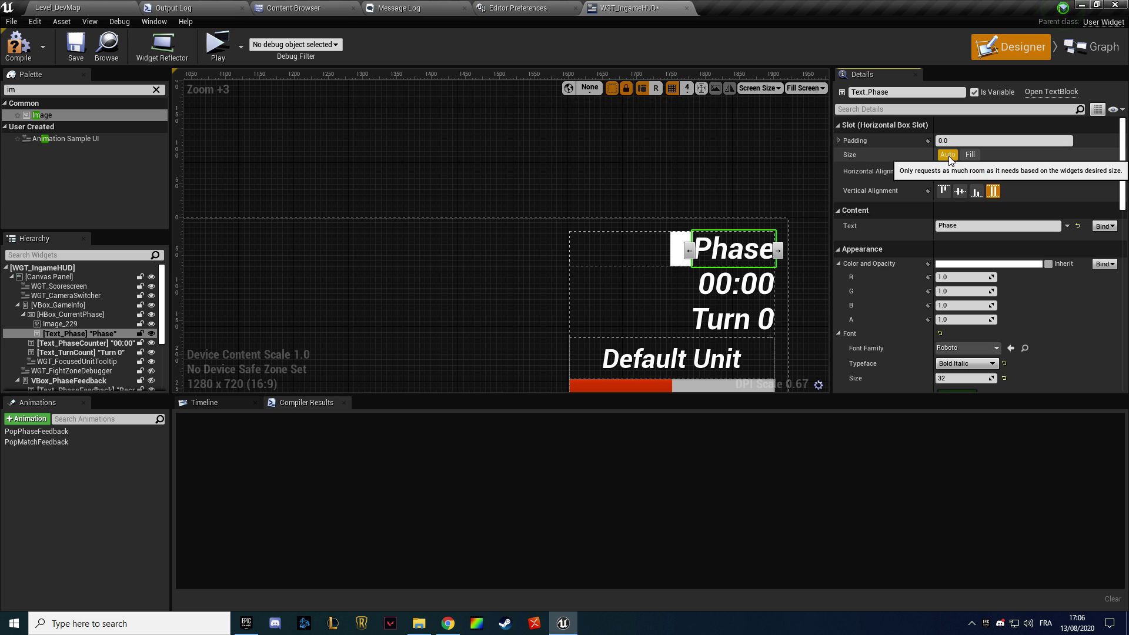
# Give the phase image a right padding of 20, right horizontal alignment and center vertical alignment
pyautogui.click(690, 245)
pyautogui.click(838, 140)
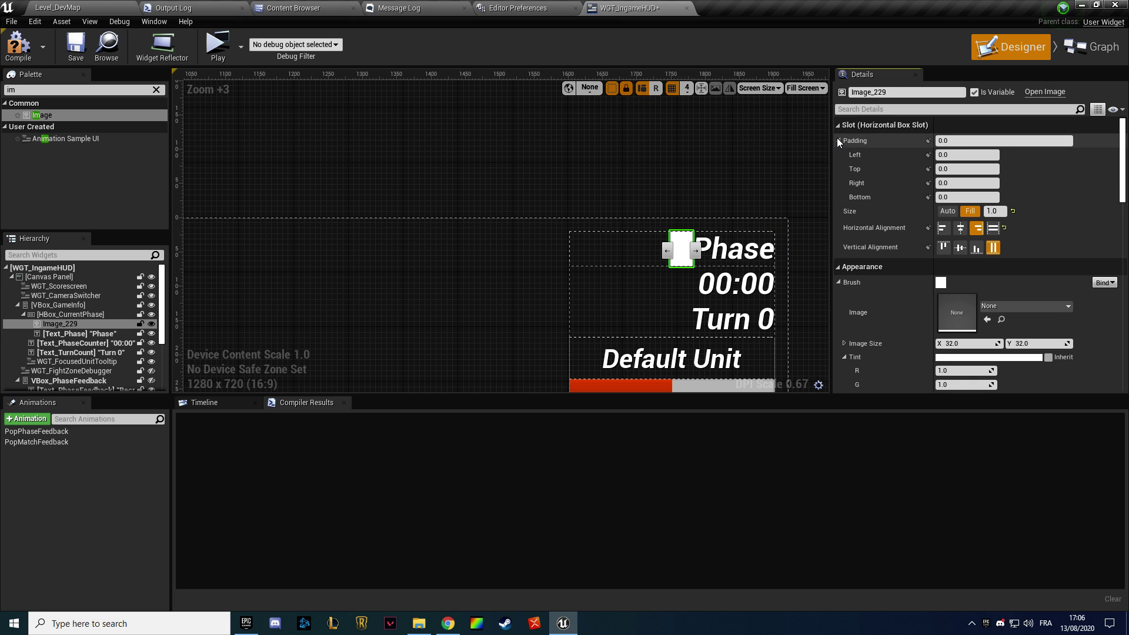
pyautogui.click(958, 183)
pyautogui.write('20')
pyautogui.press('Return')
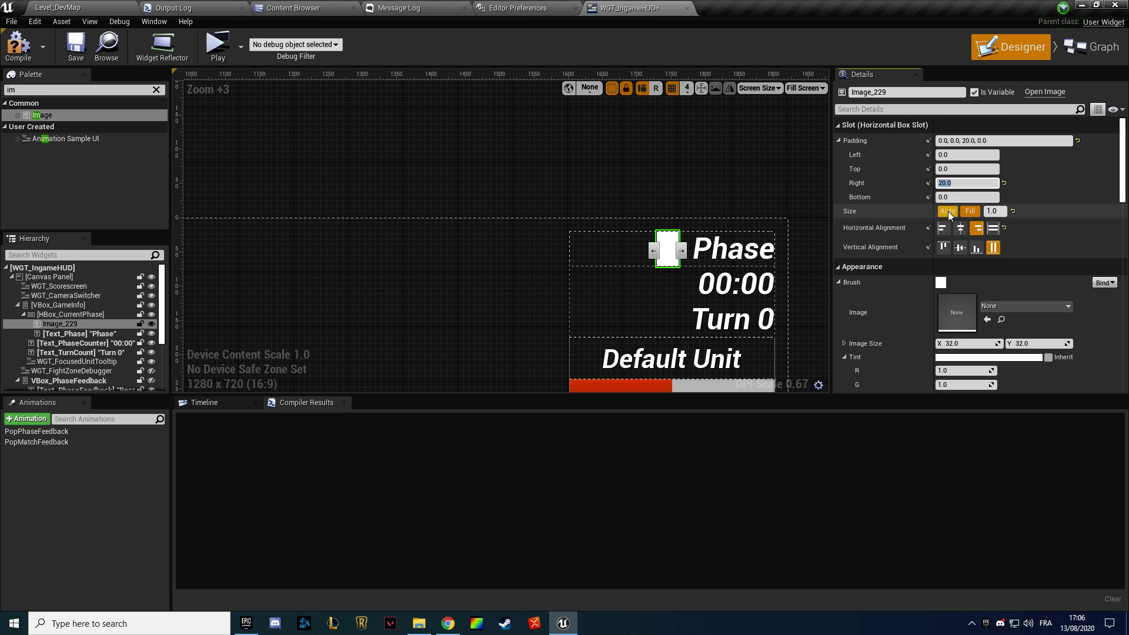
pyautogui.click(960, 230)
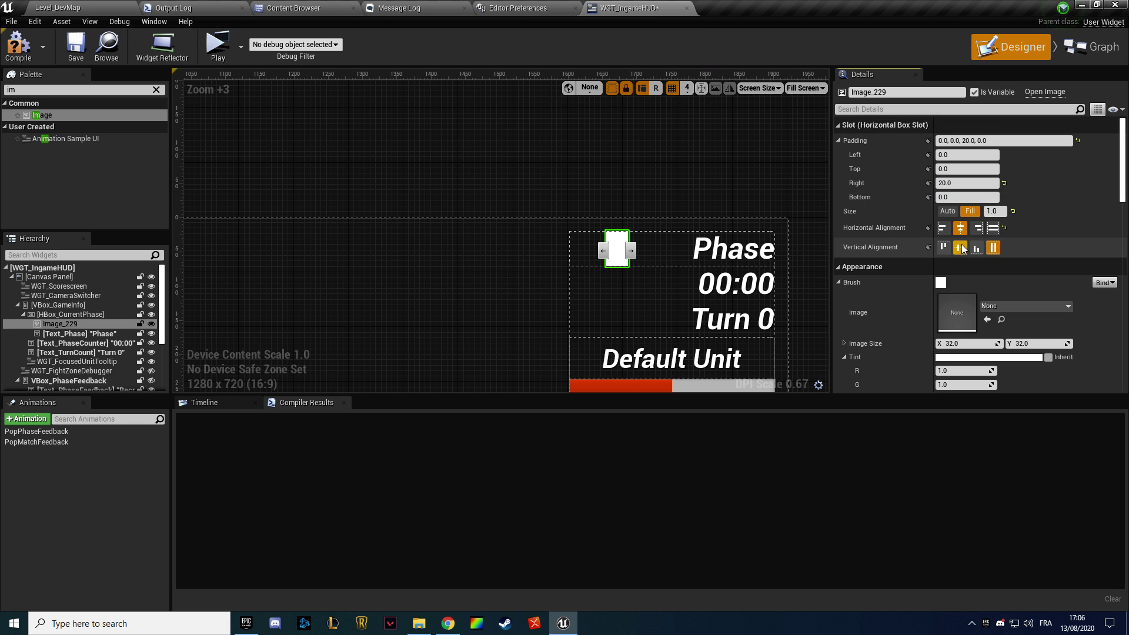
pyautogui.click(974, 233)
pyautogui.click(960, 247)
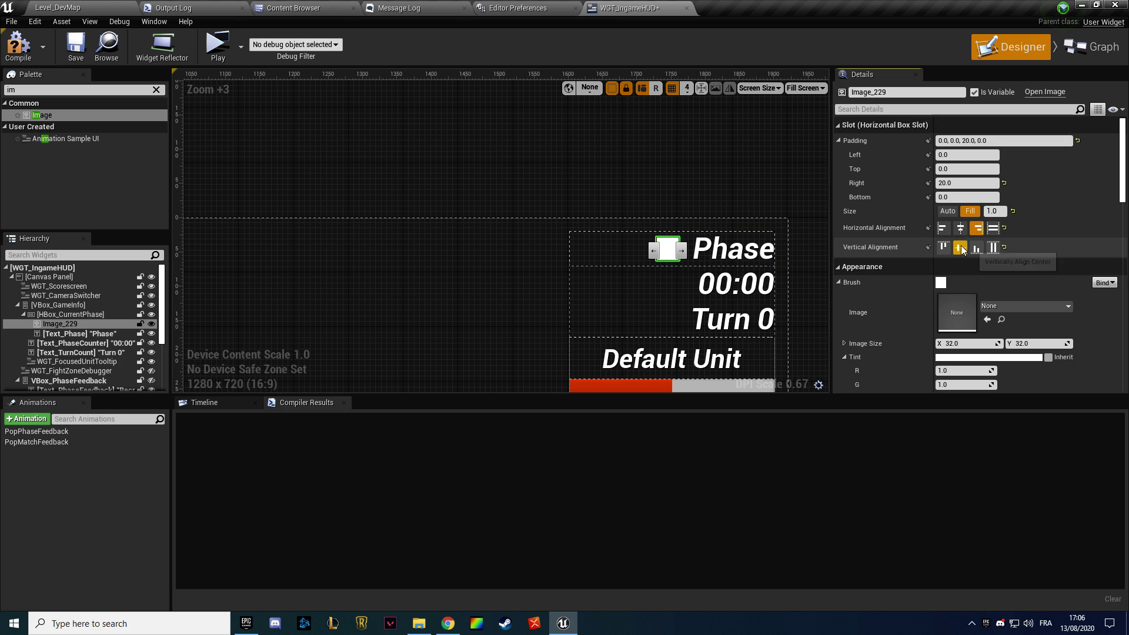
# Search the phase image's brush assets for "icon" and switch to the Content Browser
pyautogui.click(977, 316)
pyautogui.write('icon')
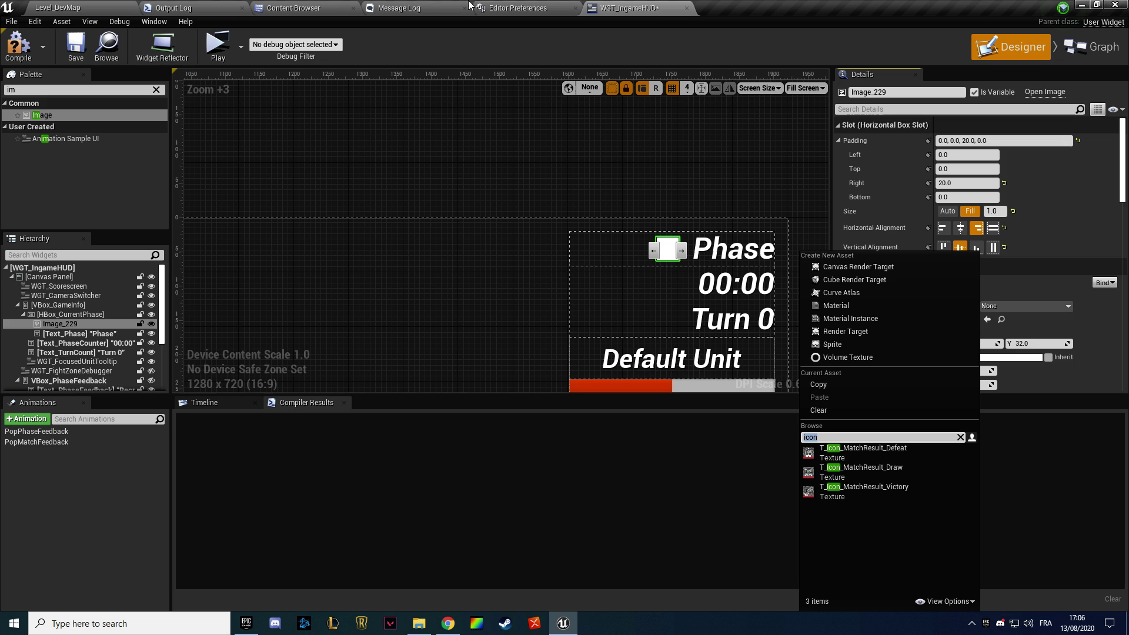
pyautogui.click(502, 8)
pyautogui.click(293, 8)
pyautogui.click(391, 7)
pyautogui.click(332, 7)
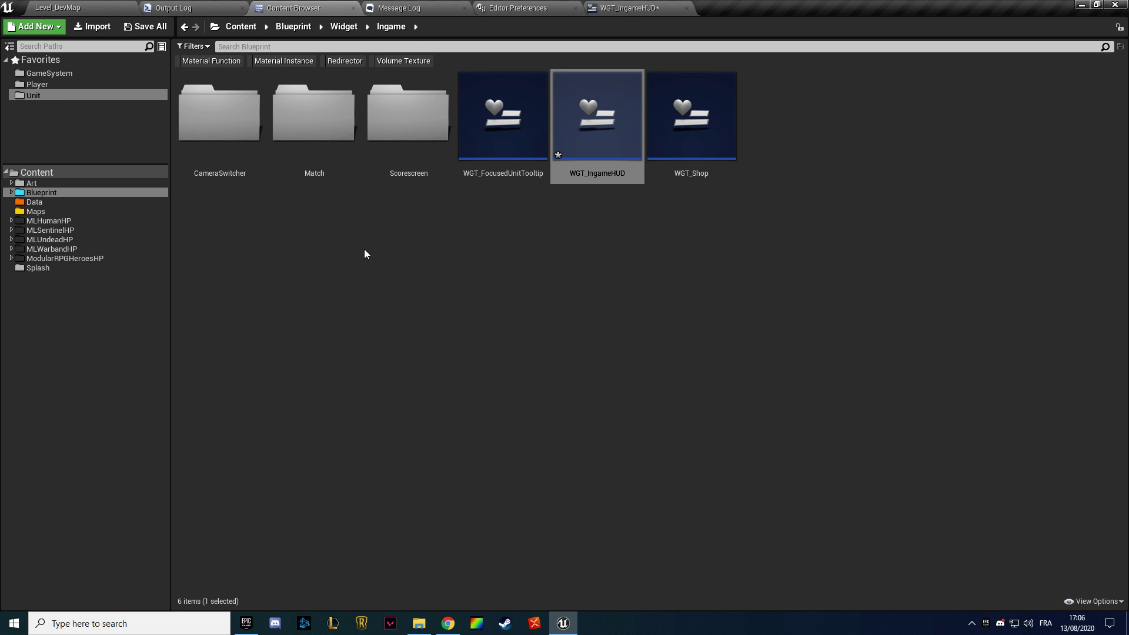
# Move the MatchResult folder from Art/Texture/Icon into Art/Interface/Icon
pyautogui.click(365, 248)
pyautogui.click(32, 183)
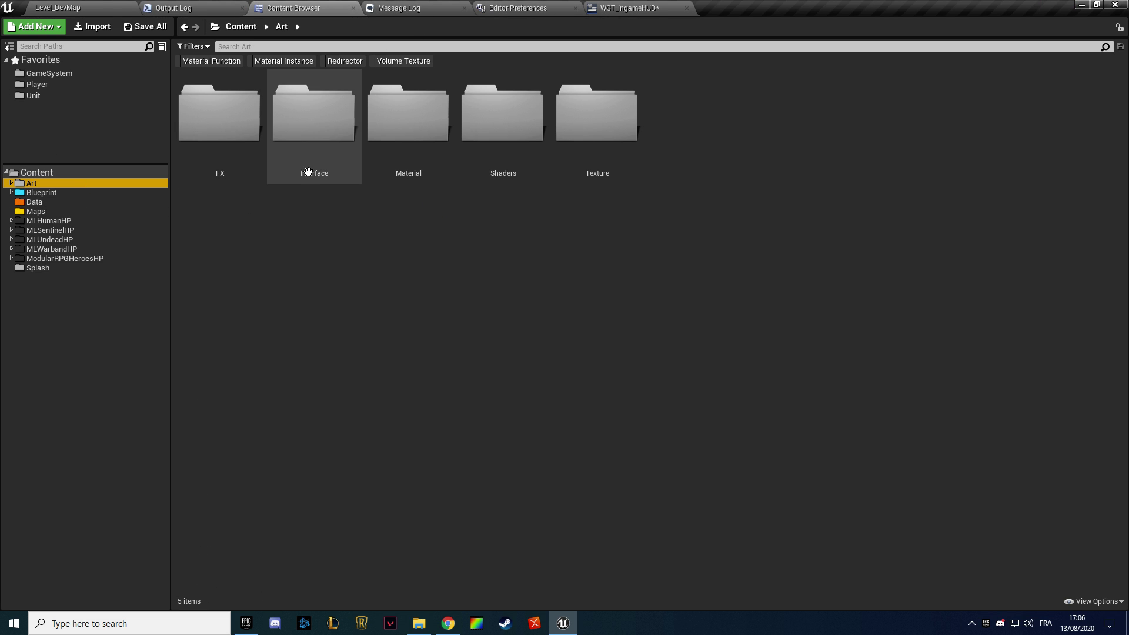
pyautogui.click(418, 171)
pyautogui.doubleClick(635, 150)
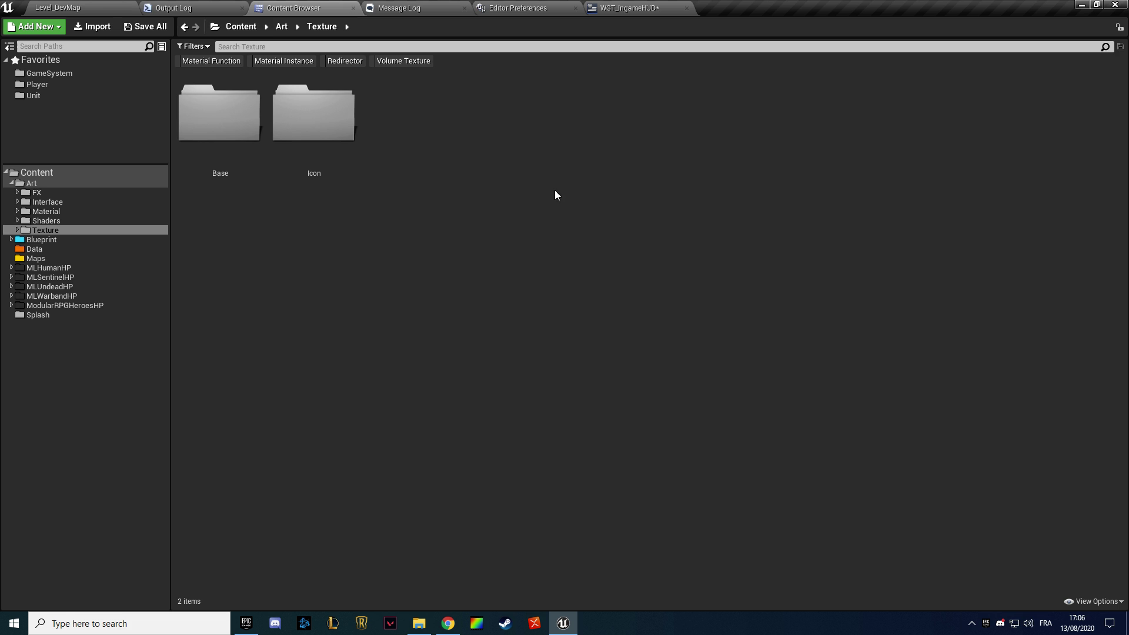
pyautogui.doubleClick(247, 169)
pyautogui.hotkey('alt', 'Left')
pyautogui.doubleClick(332, 159)
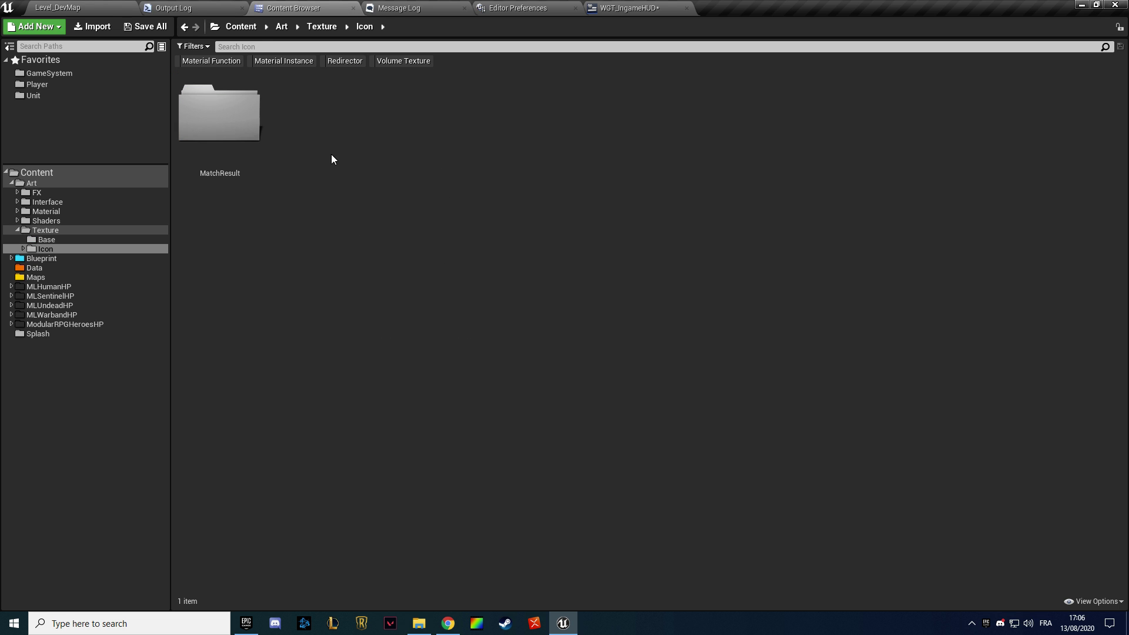
pyautogui.doubleClick(227, 151)
pyautogui.click(47, 248)
pyautogui.moveTo(48, 257); pyautogui.dragTo(53, 231)
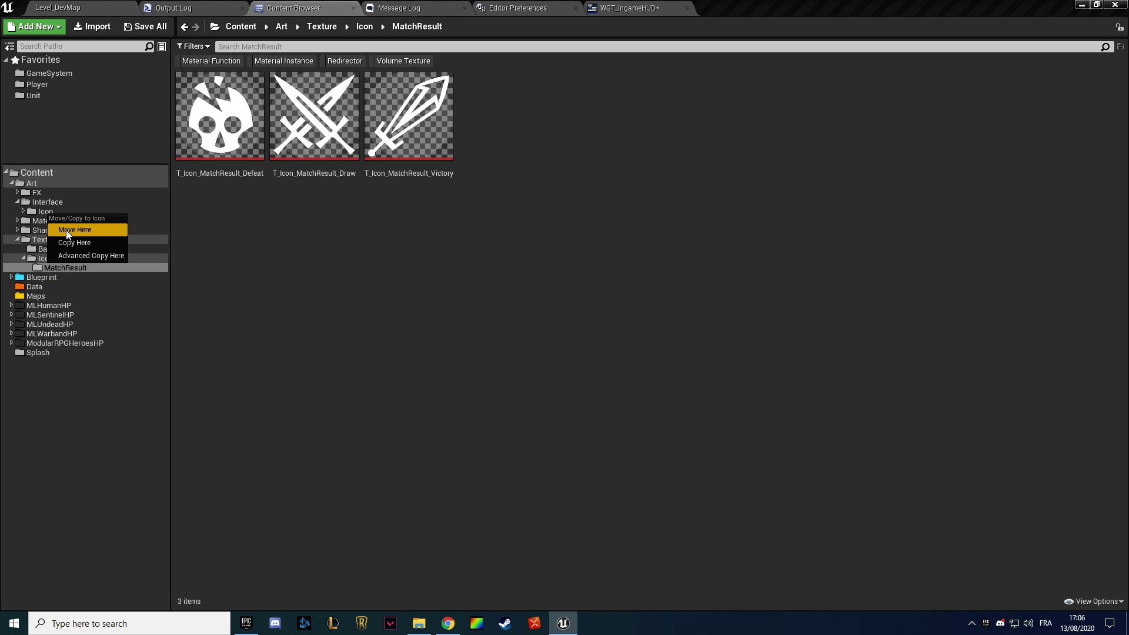
pyautogui.click(69, 238)
# Delete the emptied Icon folder under Art/Texture
pyautogui.click(50, 275)
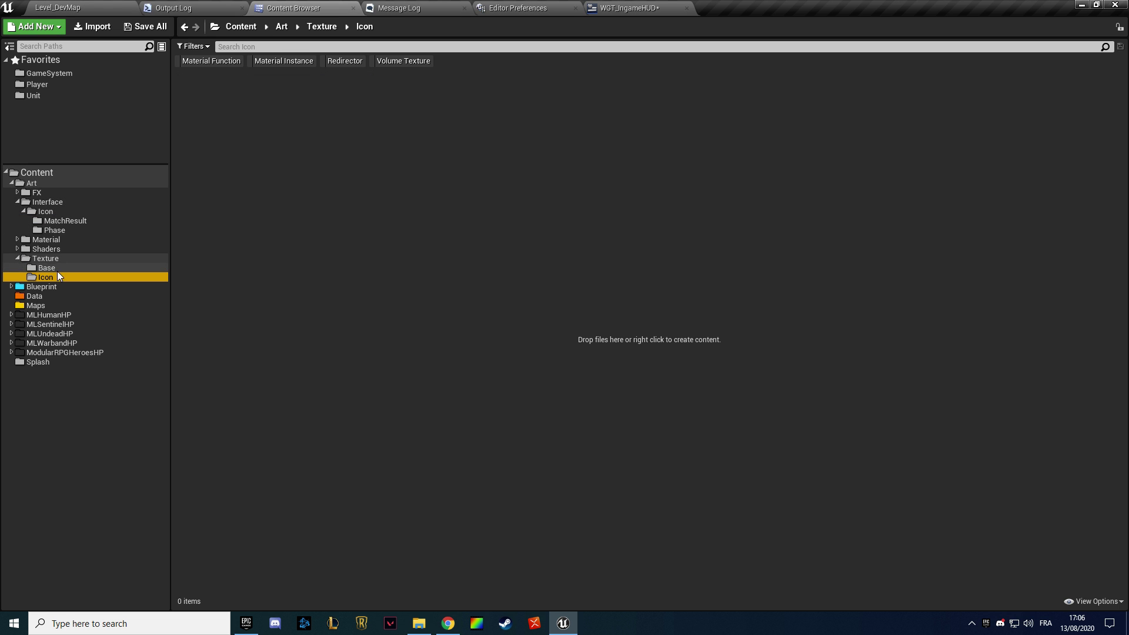
pyautogui.click(350, 65)
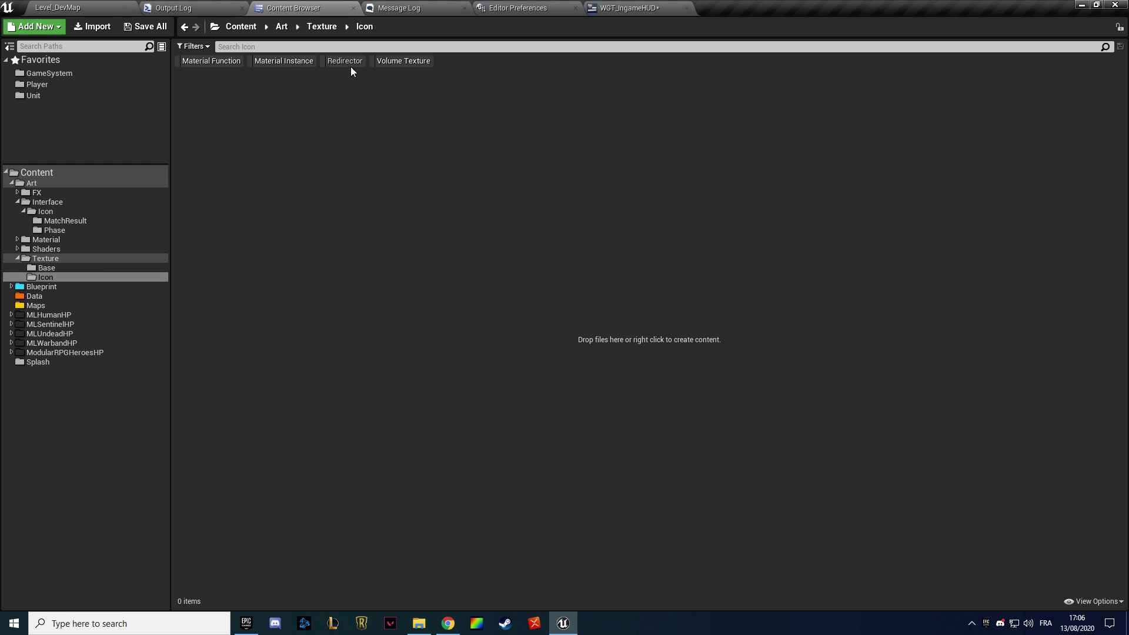
pyautogui.click(77, 269)
pyautogui.click(68, 276)
pyautogui.press('Delete')
pyautogui.click(120, 300)
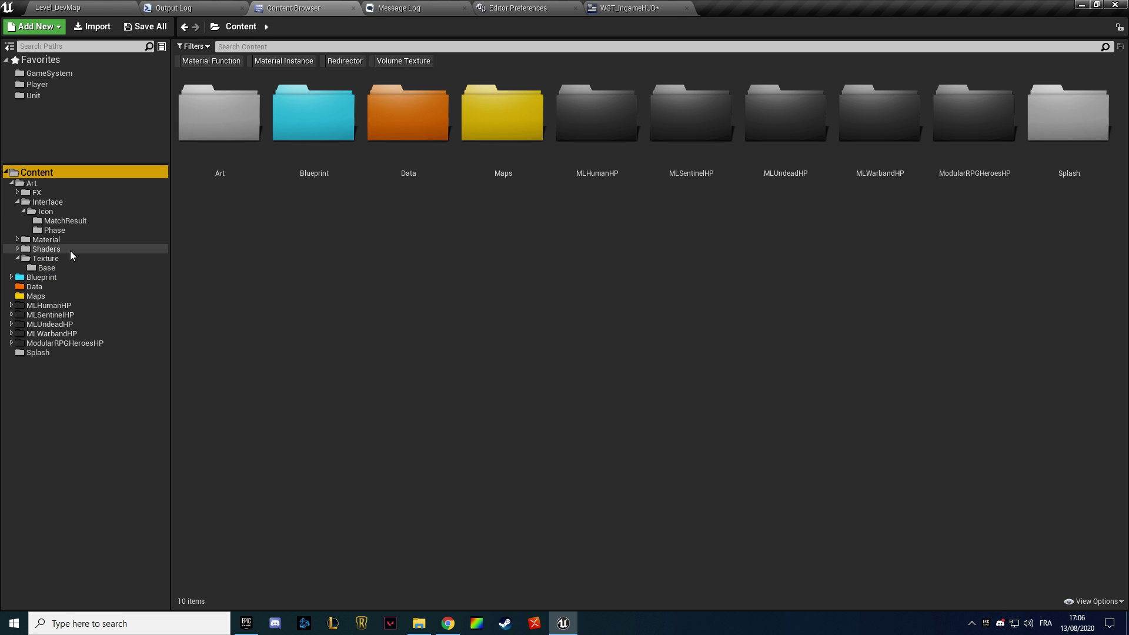
# Assign the T_Phase_Recruitment texture to the phase image's brush in WGT_IngameHUD
pyautogui.click(629, 7)
pyautogui.click(1024, 306)
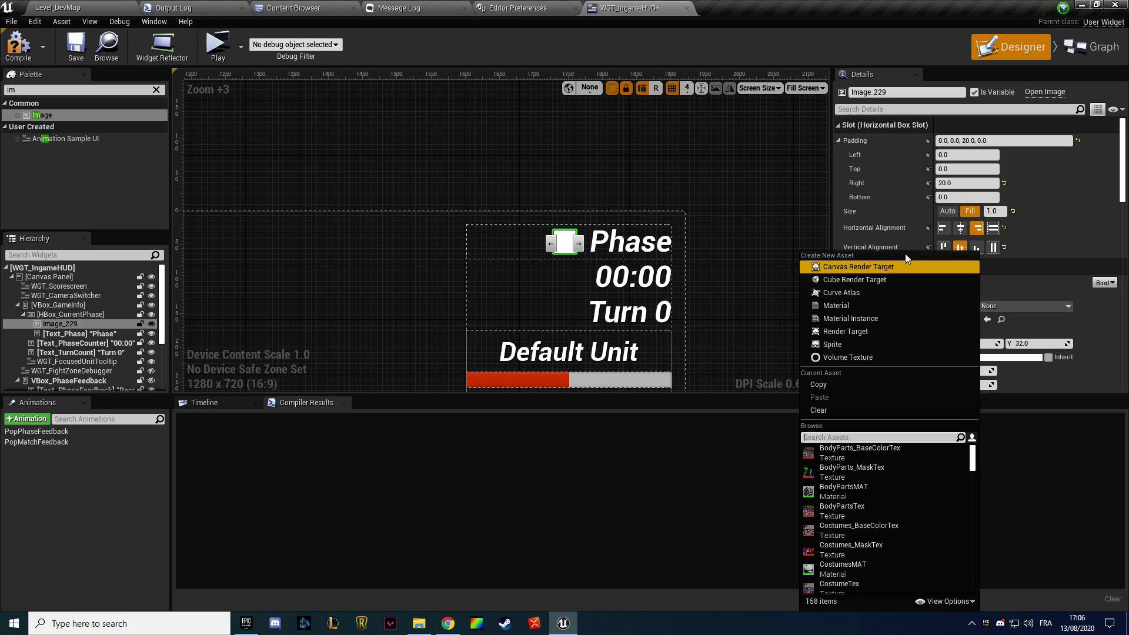
pyautogui.write('icon')
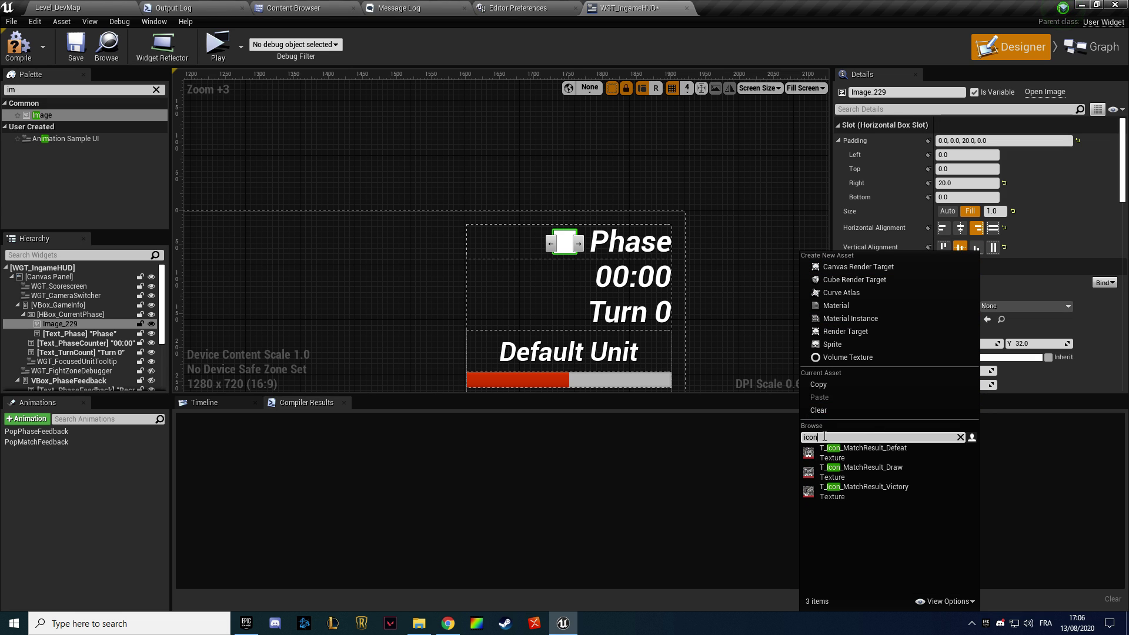
pyautogui.write('recrui')
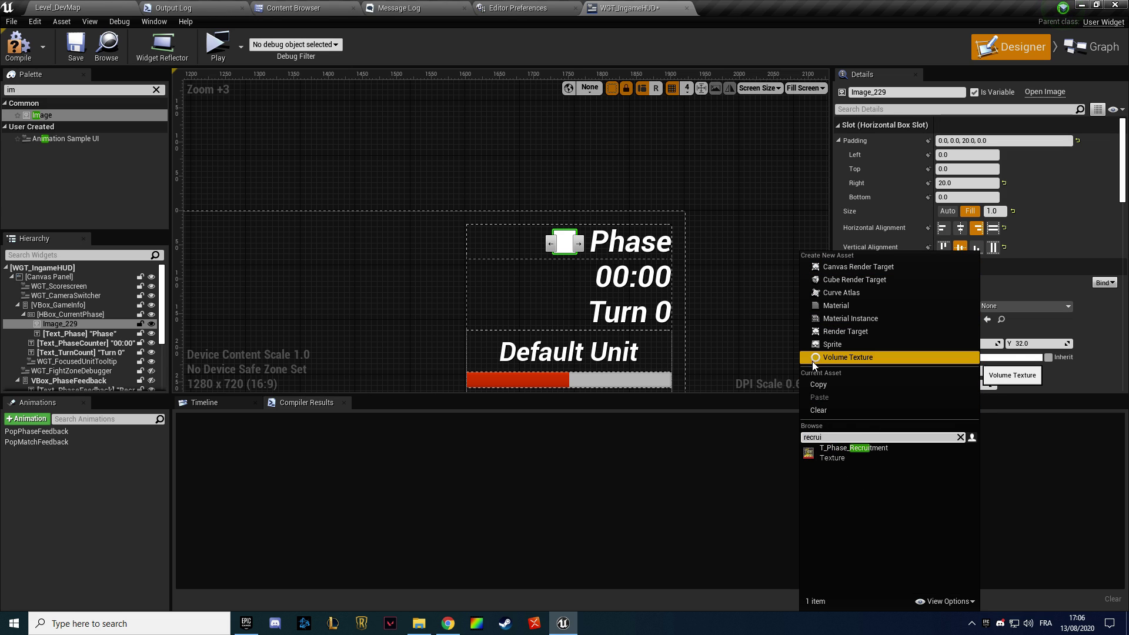
pyautogui.click(847, 453)
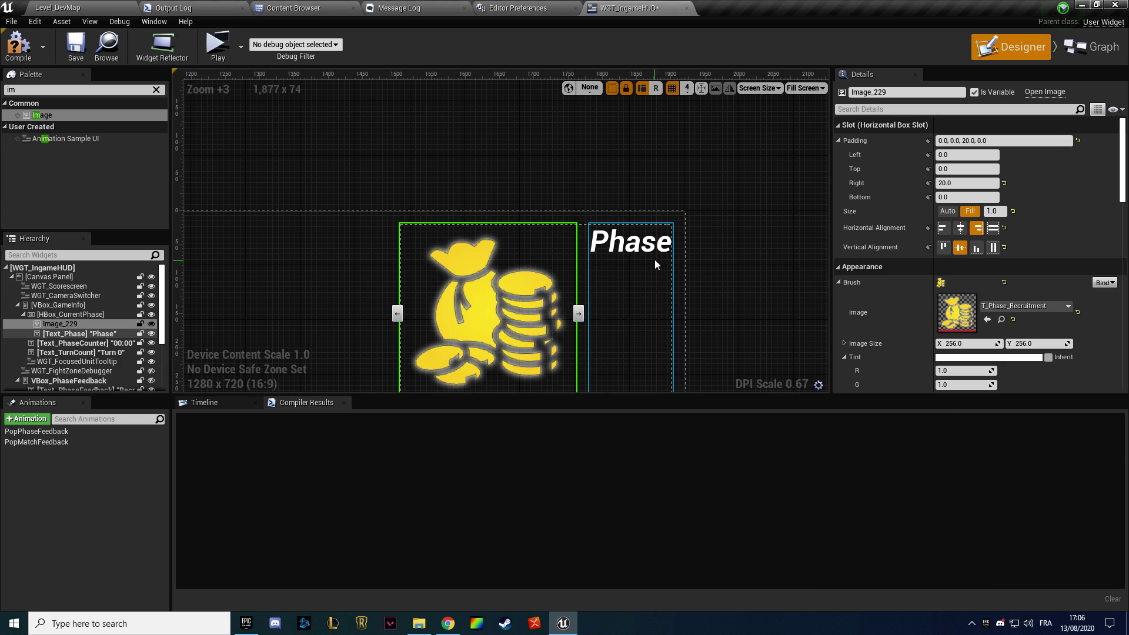
# Set the phase image's size to 50 by 50 and compile the widget
pyautogui.click(978, 343)
pyautogui.click(1032, 344)
pyautogui.write('50')
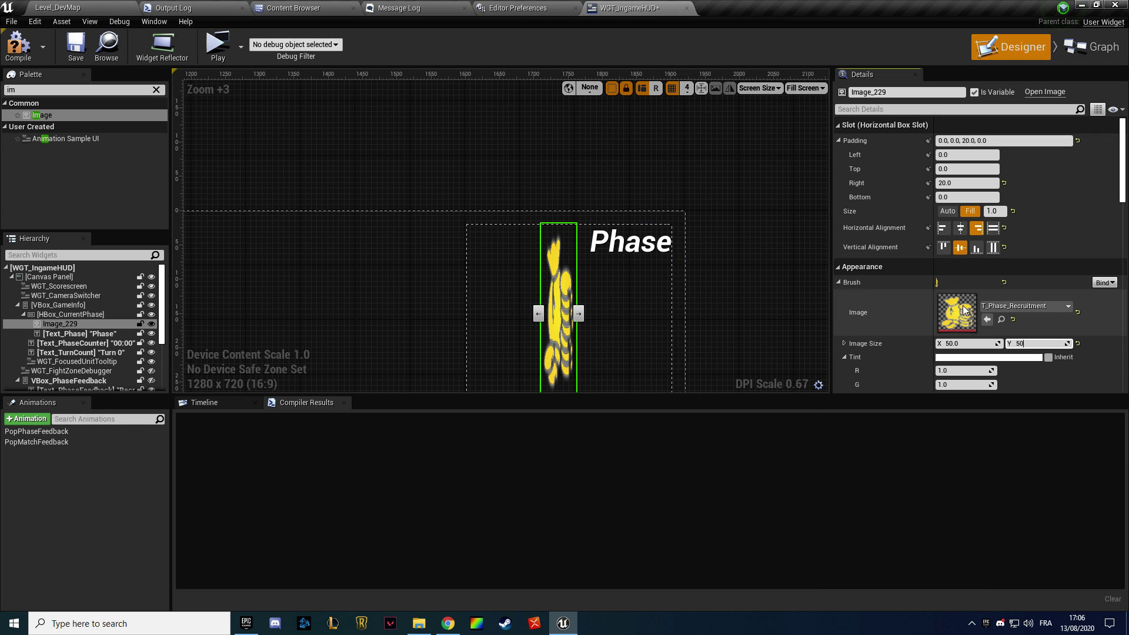
pyautogui.press('Return')
pyautogui.click(756, 213)
pyautogui.click(27, 46)
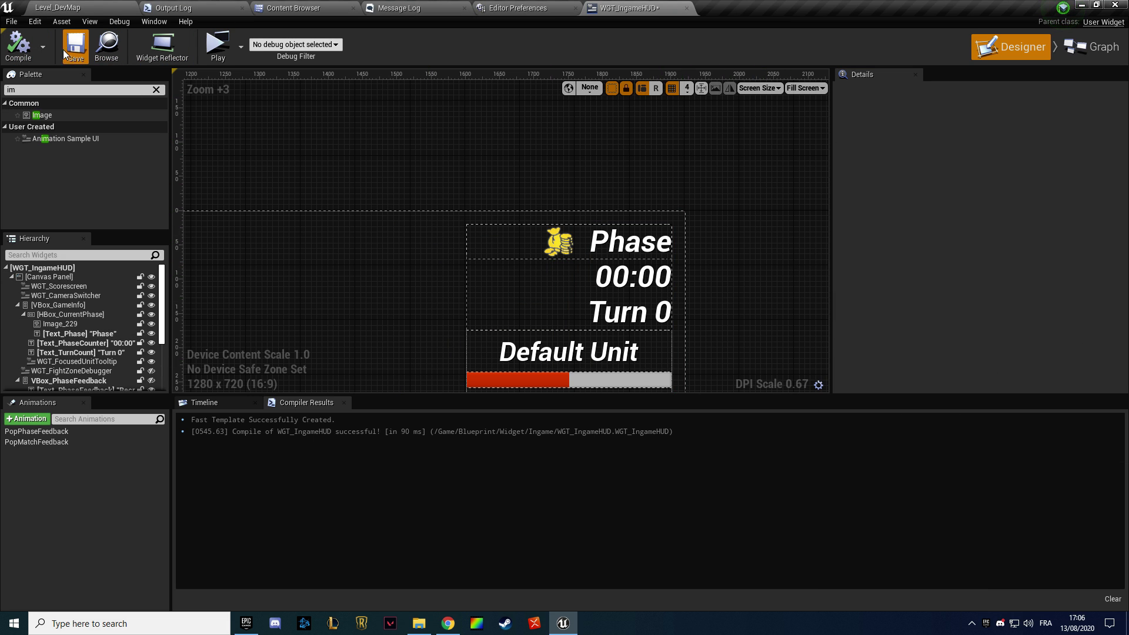
# Play-test the HUD to check the recruitment icon beside the phase text, and end the session
pyautogui.click(217, 44)
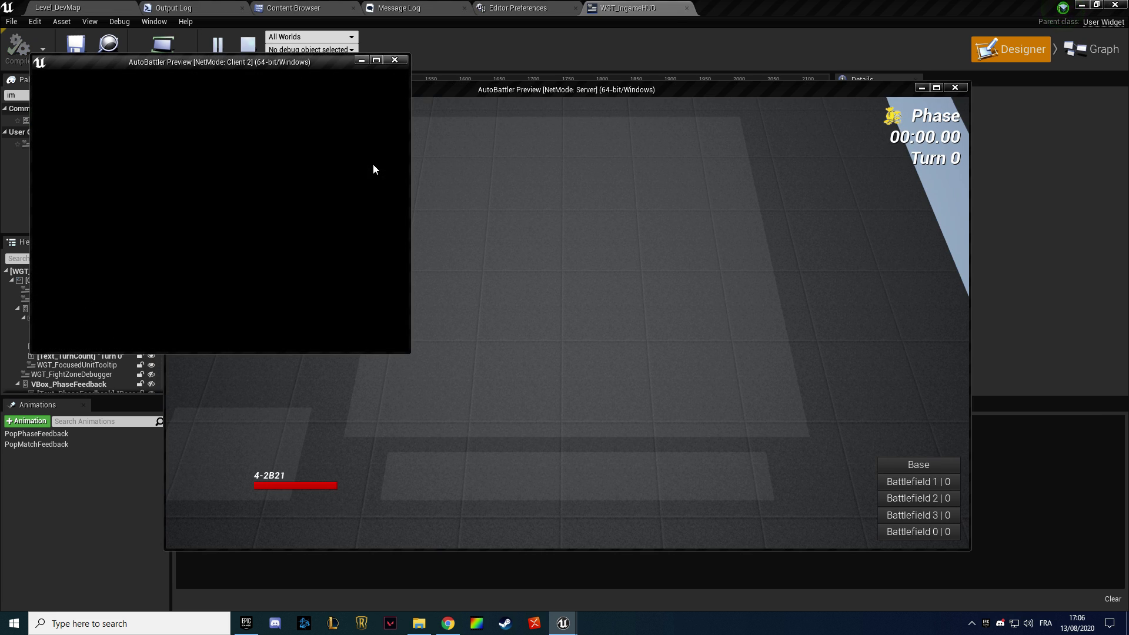
pyautogui.click(783, 228)
pyautogui.press('Escape')
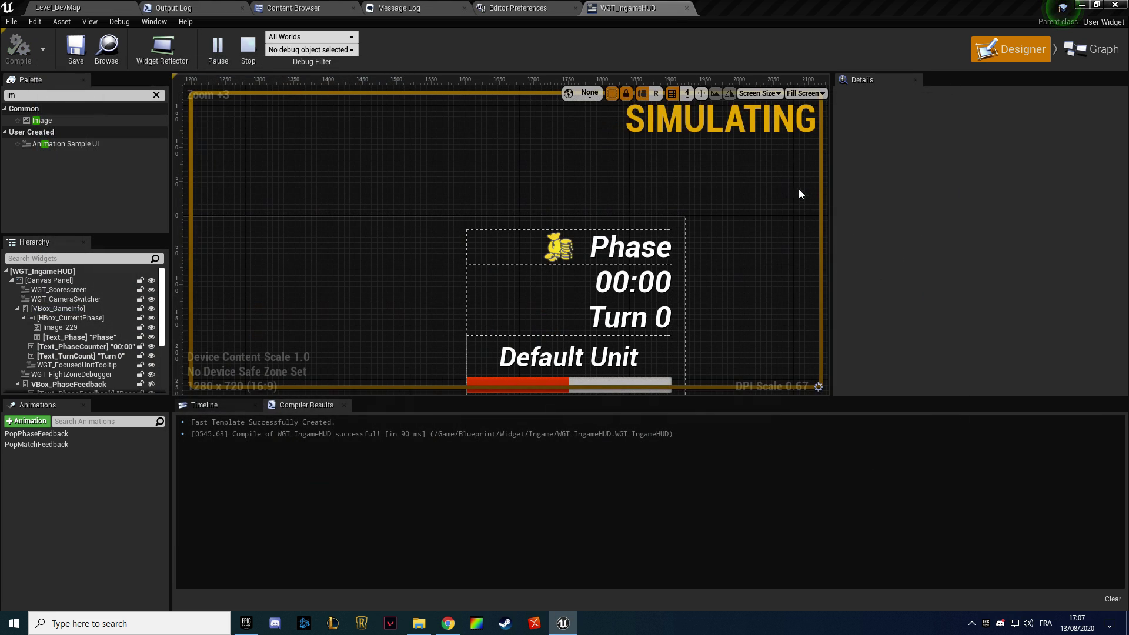
# Remove the phase image's right padding, save the widget and play-test the HUD
pyautogui.click(558, 245)
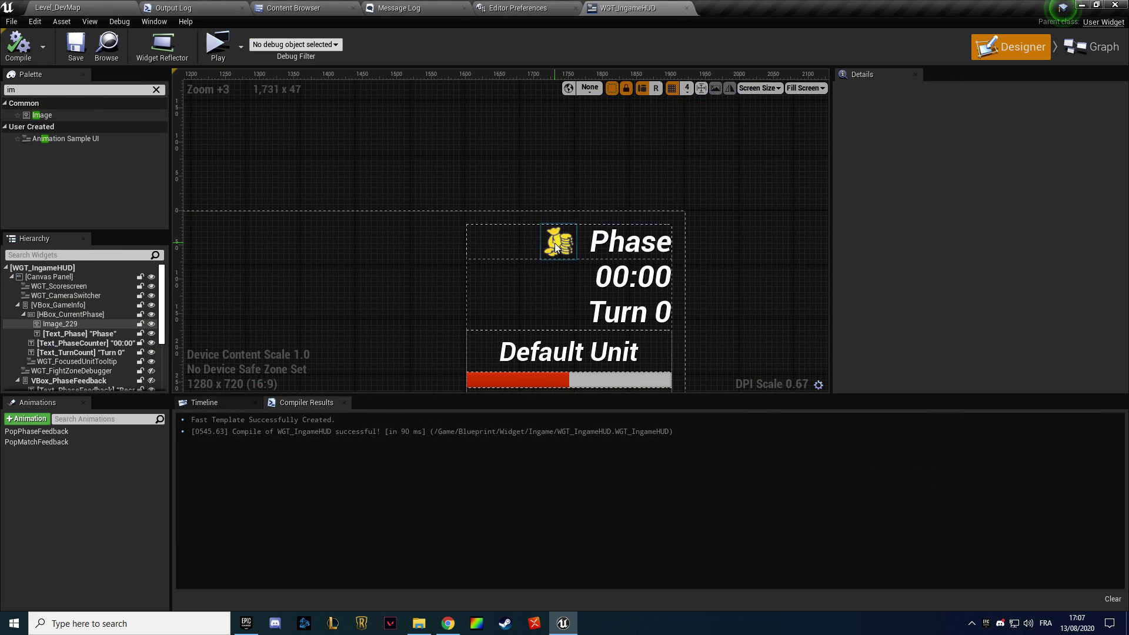
pyautogui.click(632, 165)
pyautogui.click(66, 58)
pyautogui.click(217, 47)
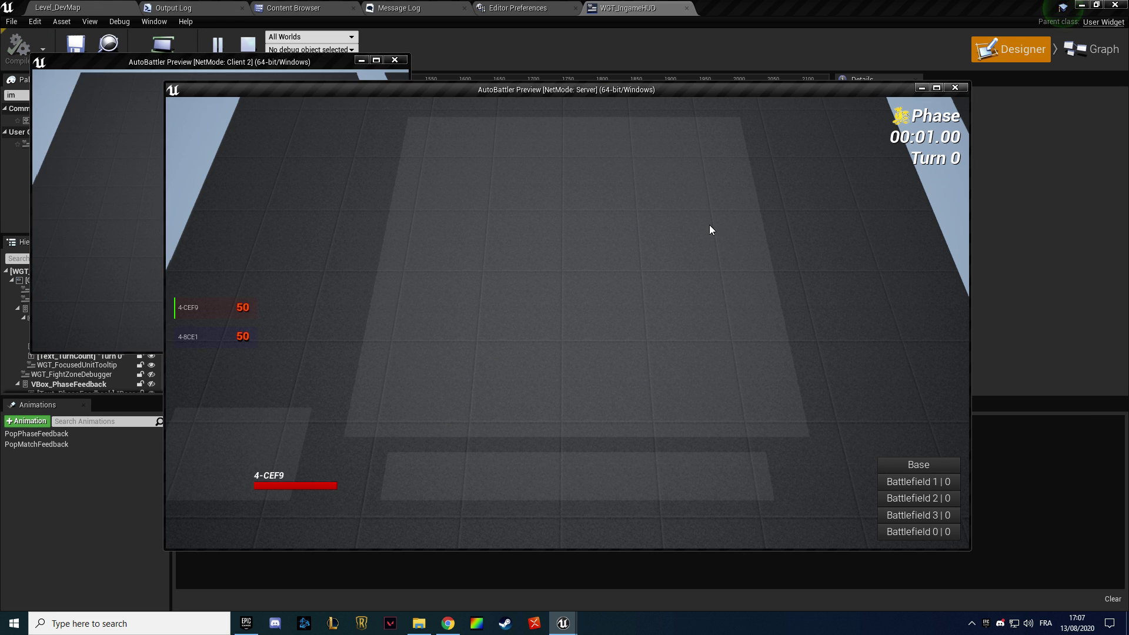
pyautogui.press('Escape')
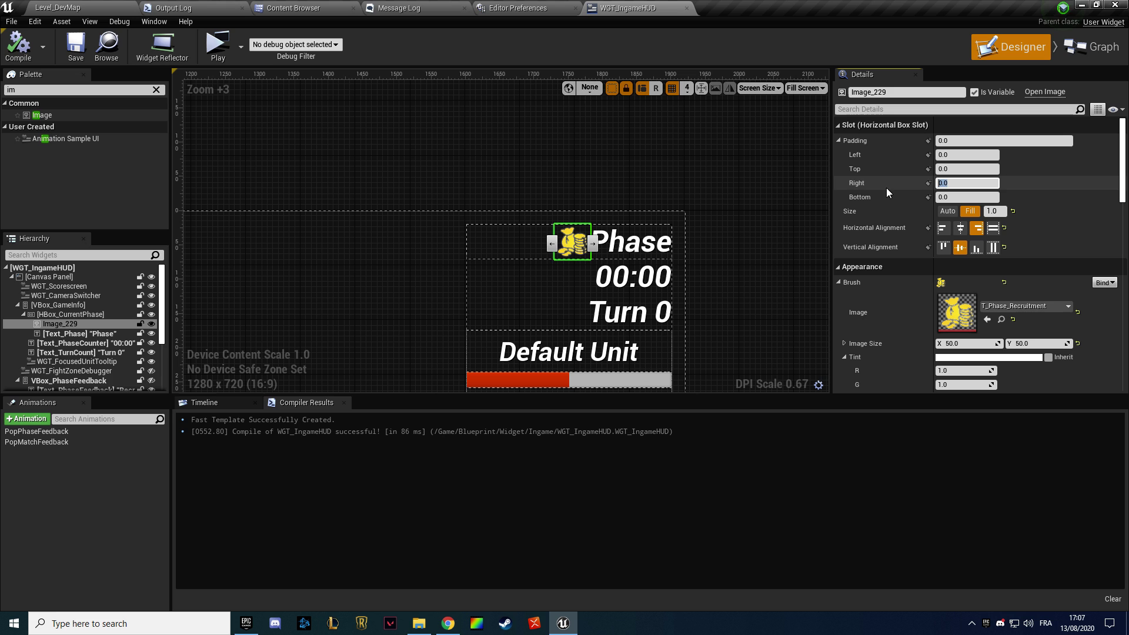
# Set the phase image's right padding to 5 and inspect the recruitment icon up close
pyautogui.write('5')
pyautogui.press('Return')
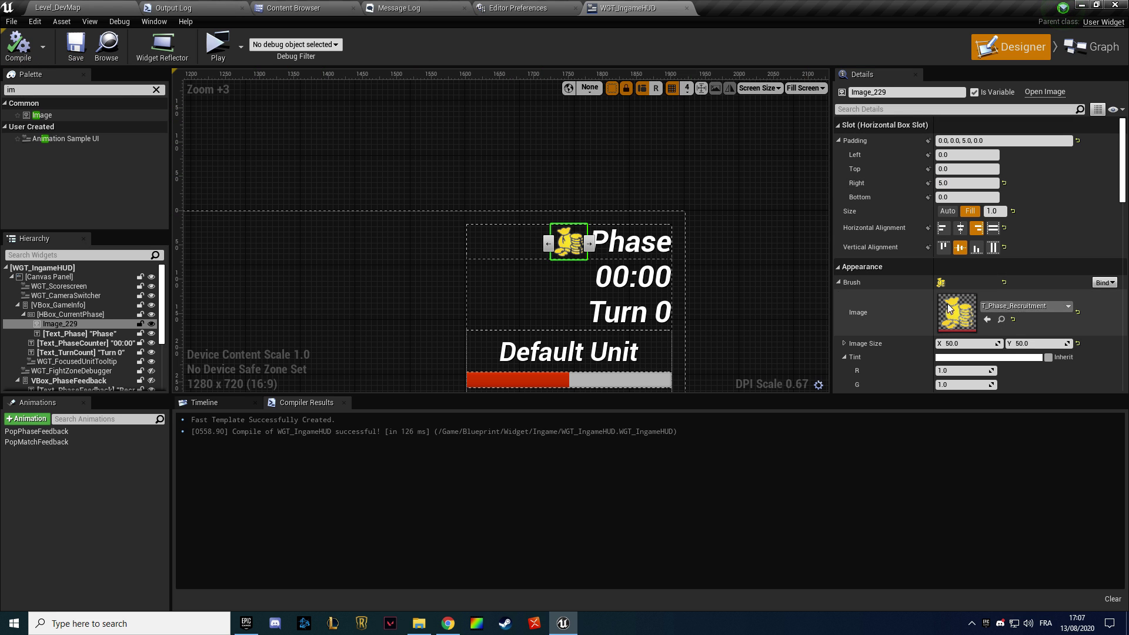
pyautogui.scroll(12, 555, 247)
pyautogui.scroll(5, 555, 248)
pyautogui.moveTo(506, 112); pyautogui.dragTo(470, 242, button='right')
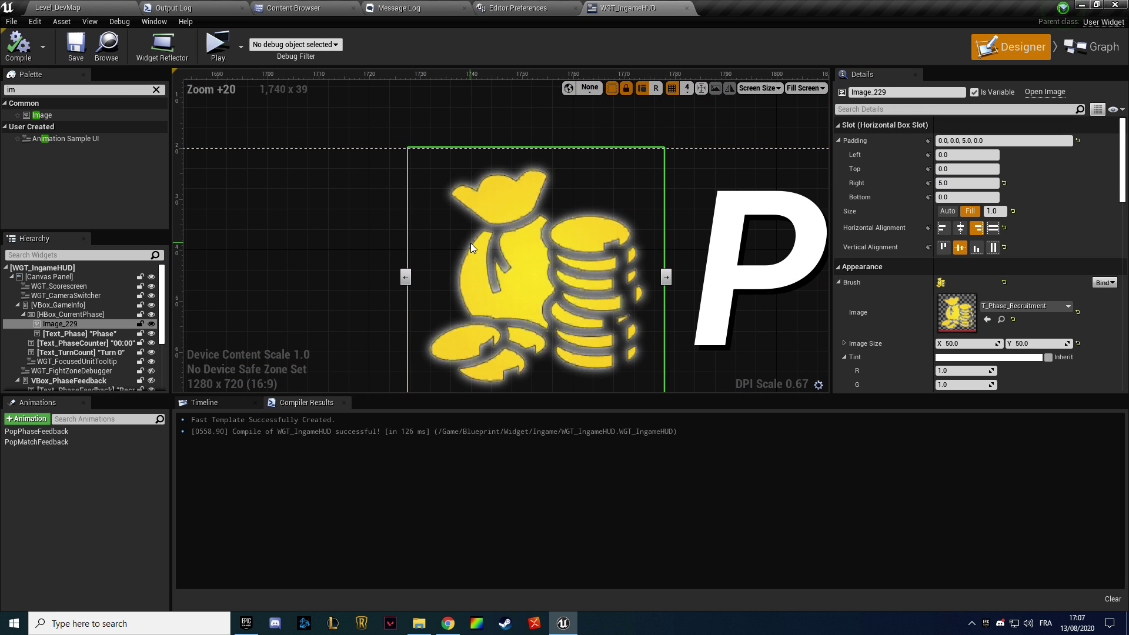
pyautogui.scroll(-3, 470, 280)
# Try an image size of 100 by 100 for the phase image
pyautogui.click(985, 344)
pyautogui.write('10')
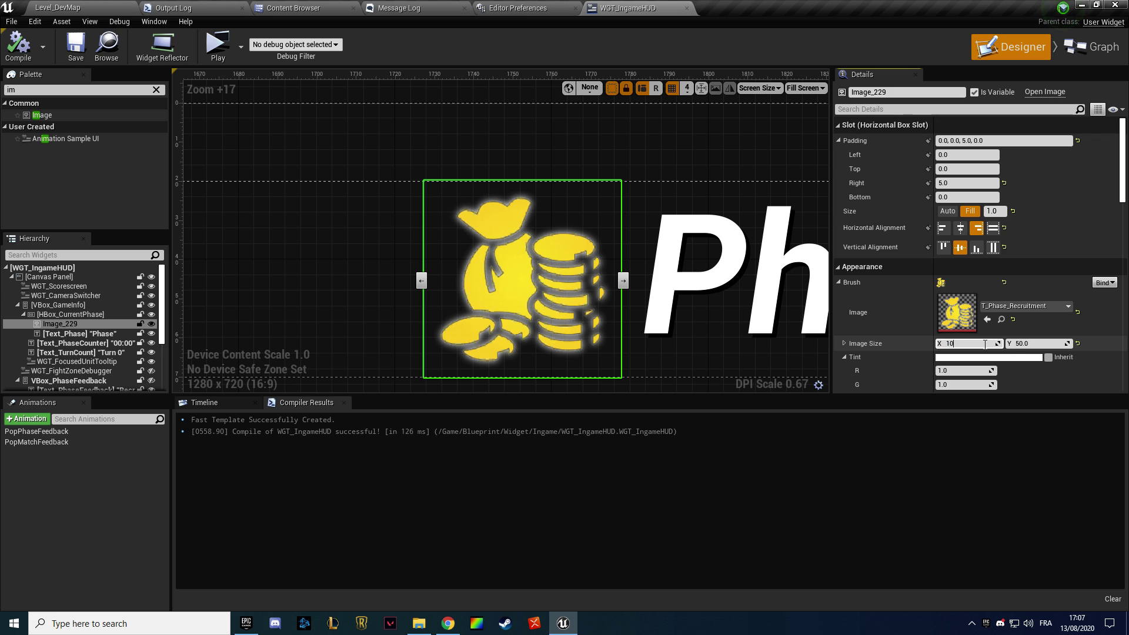
pyautogui.write('0')
pyautogui.press('Return')
pyautogui.click(1032, 343)
pyautogui.write('100')
pyautogui.press('Return')
pyautogui.moveTo(499, 262); pyautogui.dragTo(509, 150, button='right')
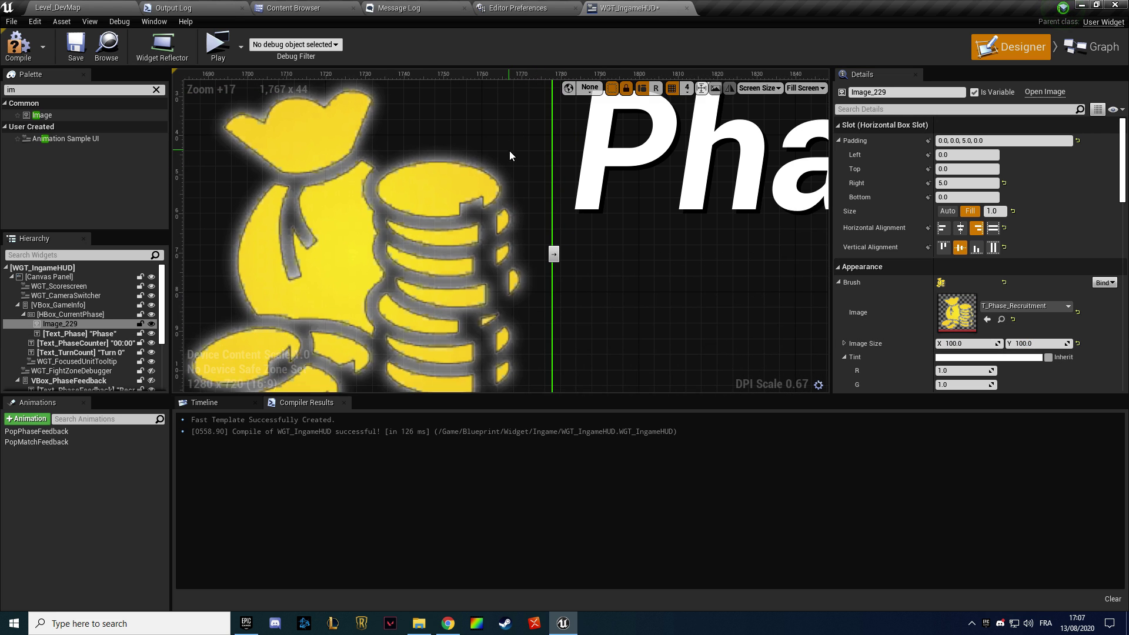
pyautogui.scroll(-4, 509, 150)
# Set the phase image's size back to 50 by 50 and save the widget
pyautogui.click(970, 343)
pyautogui.write('50')
pyautogui.press('Return')
pyautogui.click(1035, 343)
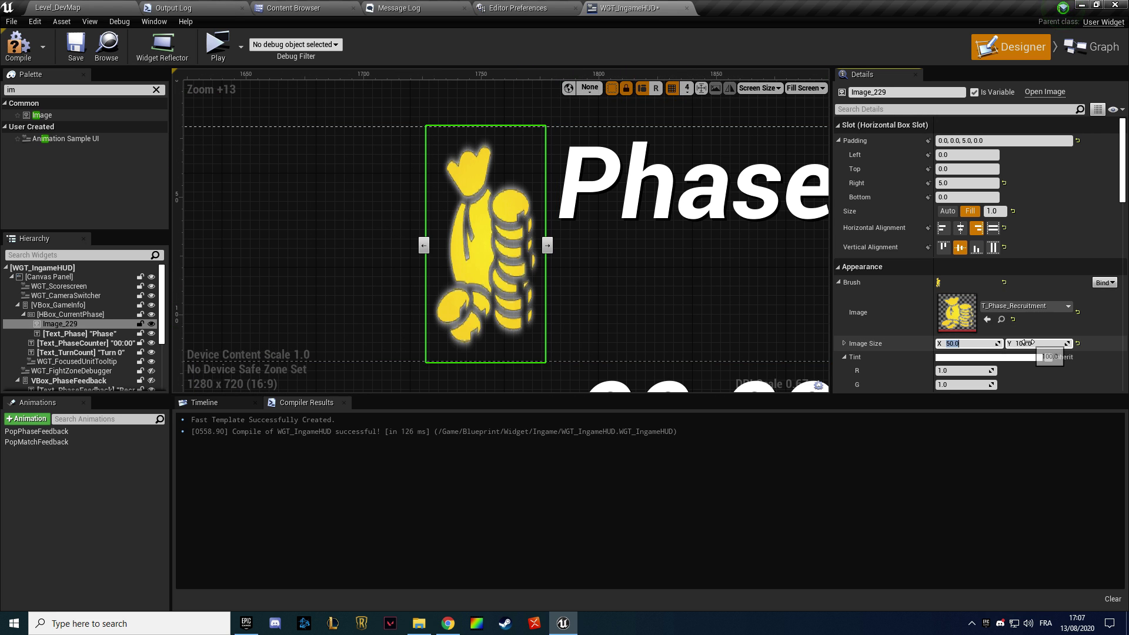
pyautogui.write('50')
pyautogui.press('Return')
pyautogui.click(74, 51)
pyautogui.click(467, 323)
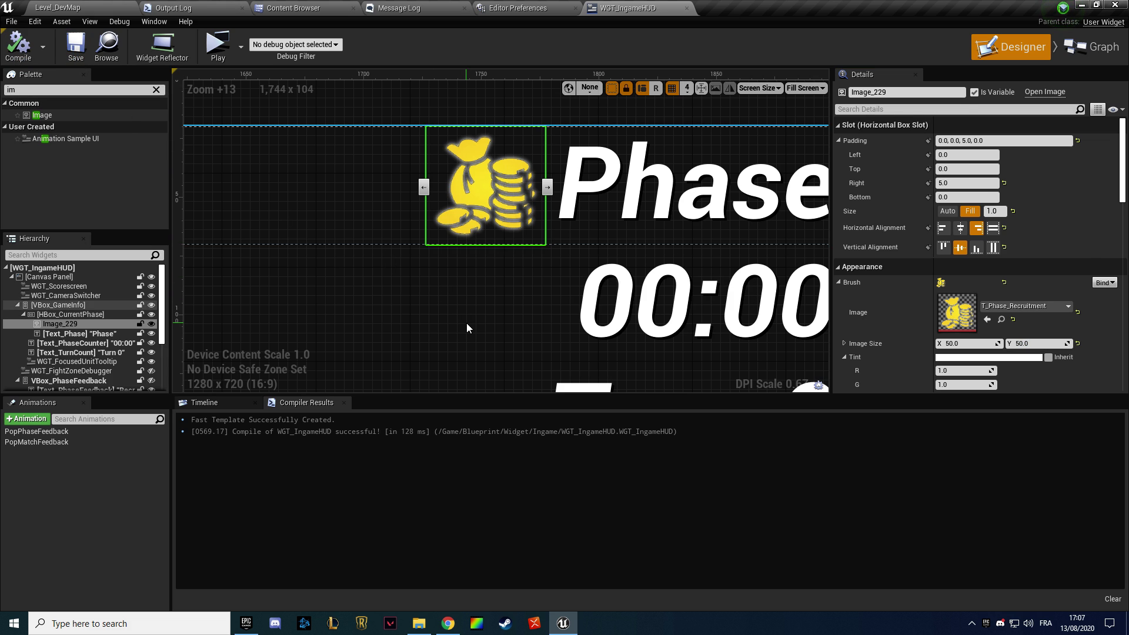
# Switch to Chrome, search Game-icons.net for shield icons and open the Swords emblem icon
pyautogui.click(448, 623)
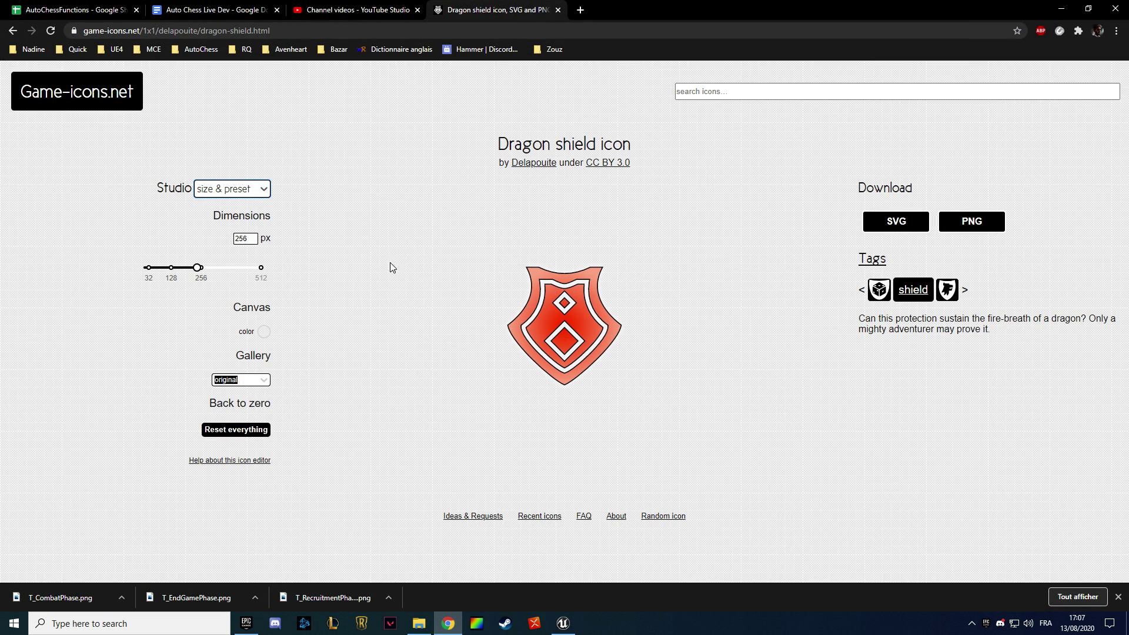
pyautogui.click(732, 90)
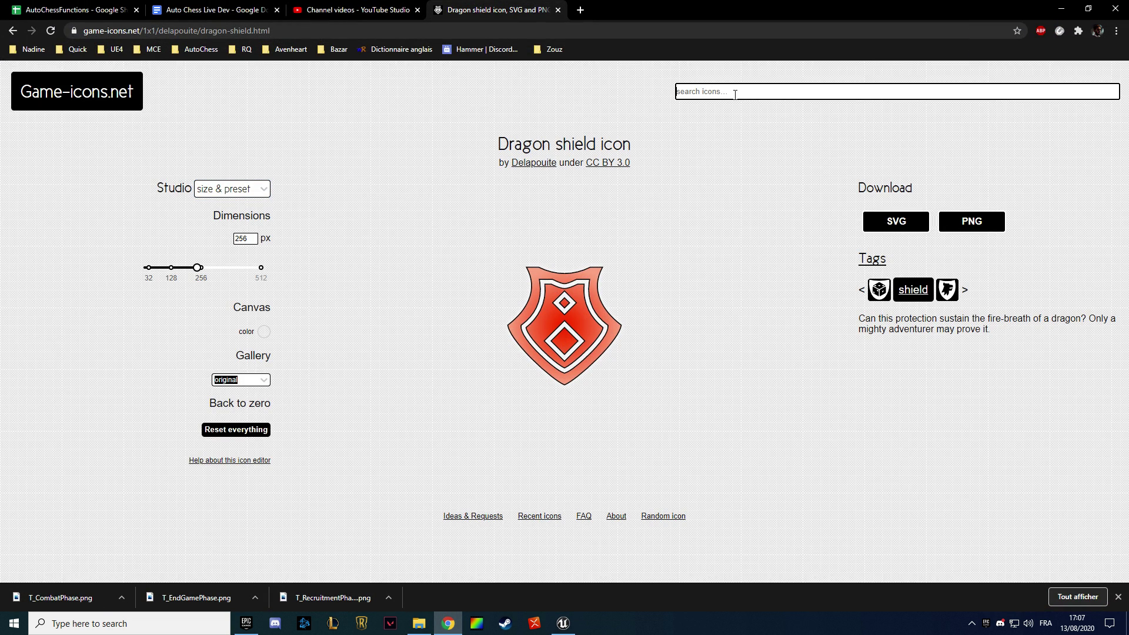
pyautogui.write('combat')
pyautogui.hotkey('ctrl', 'a')
pyautogui.write('shield')
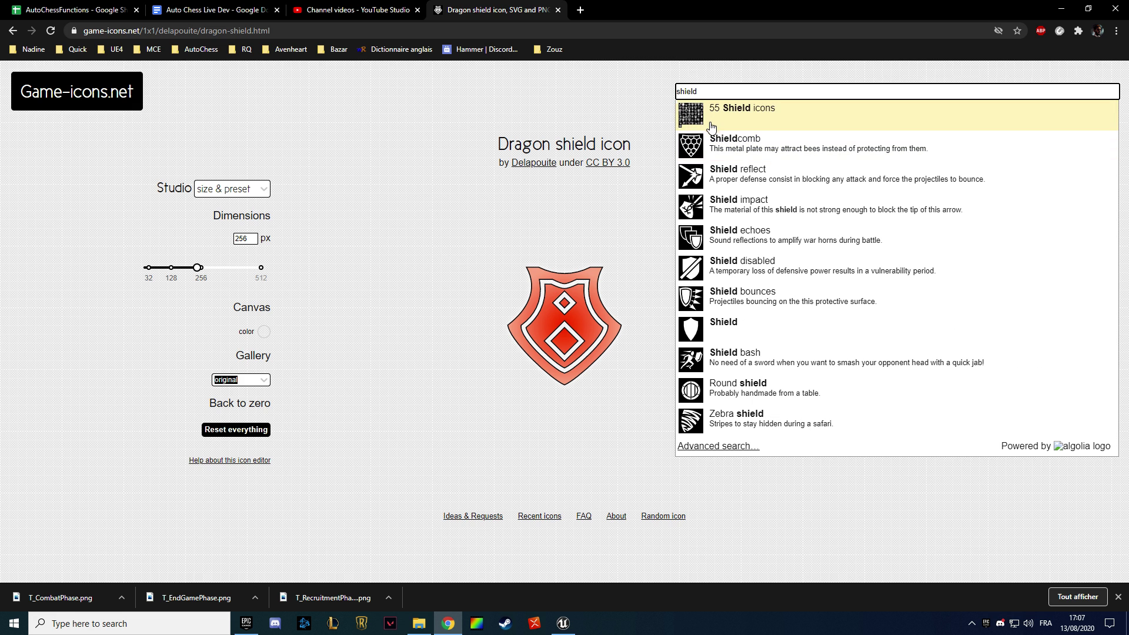
pyautogui.click(711, 127)
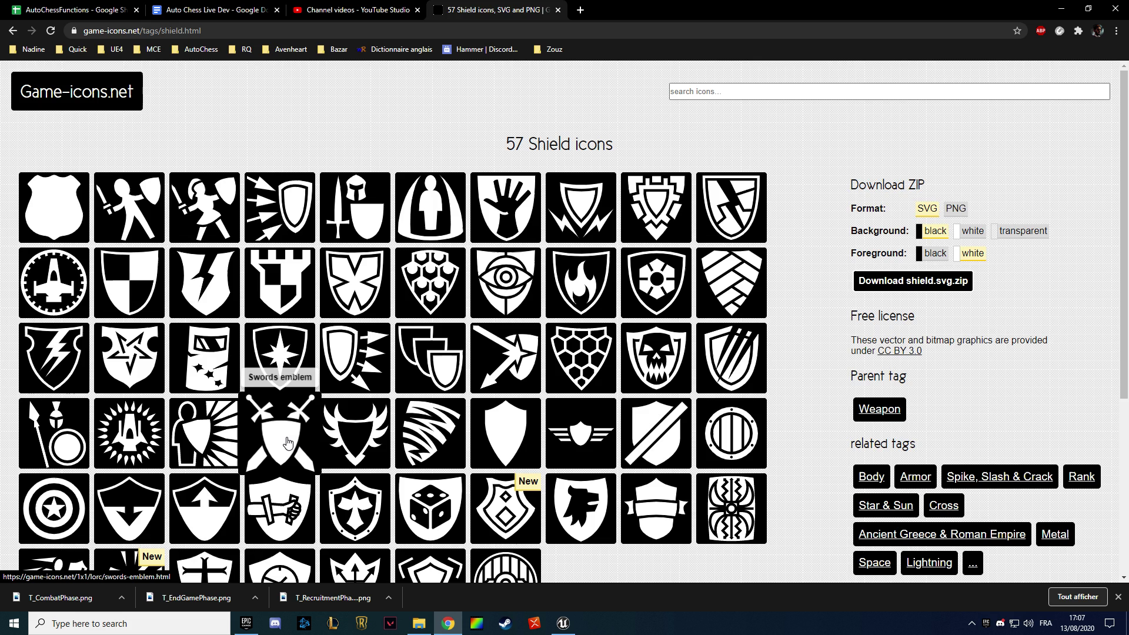
pyautogui.click(288, 442)
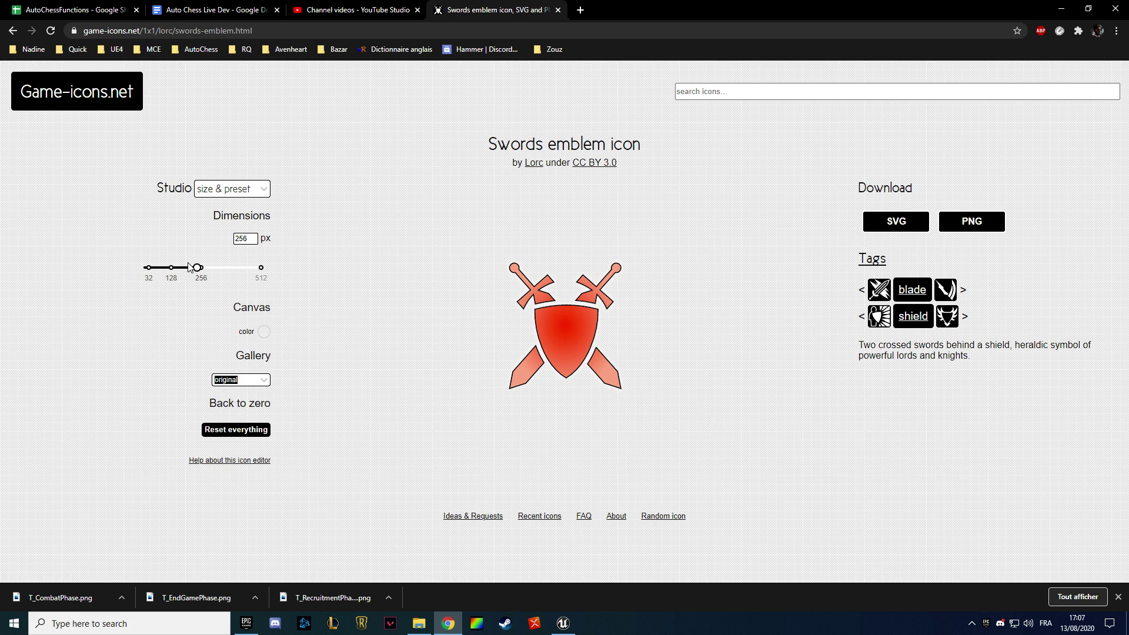
# Set the Swords emblem icon's dimensions to 60 px and download it as a PNG over T_Phase_Combat.png
pyautogui.moveTo(189, 268); pyautogui.dragTo(158, 268)
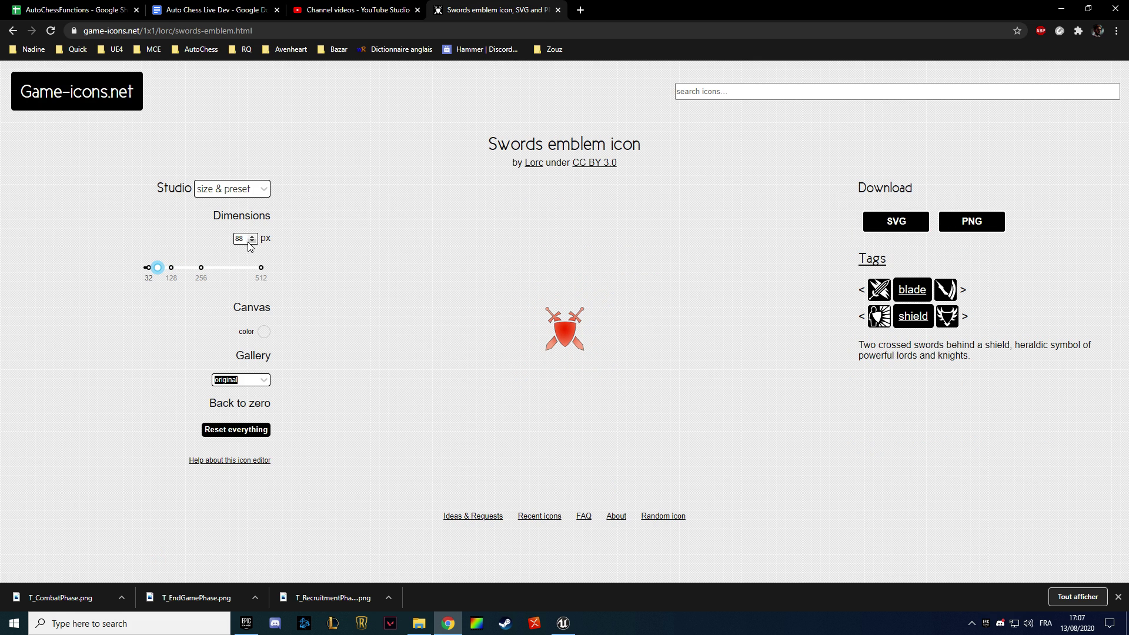
pyautogui.write('60')
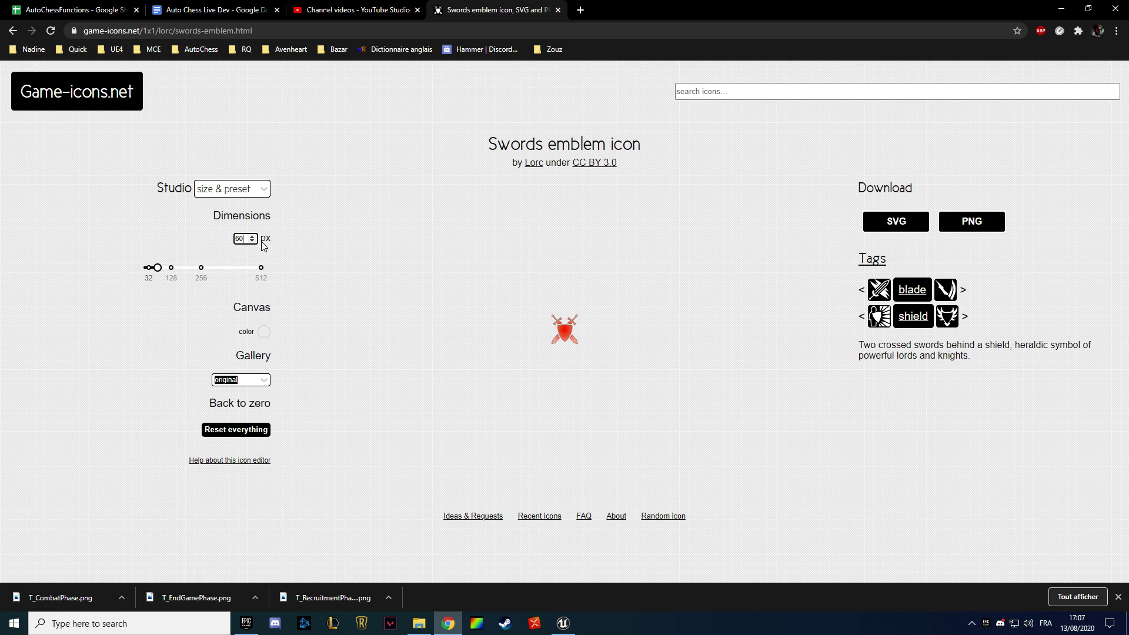
pyautogui.click(973, 221)
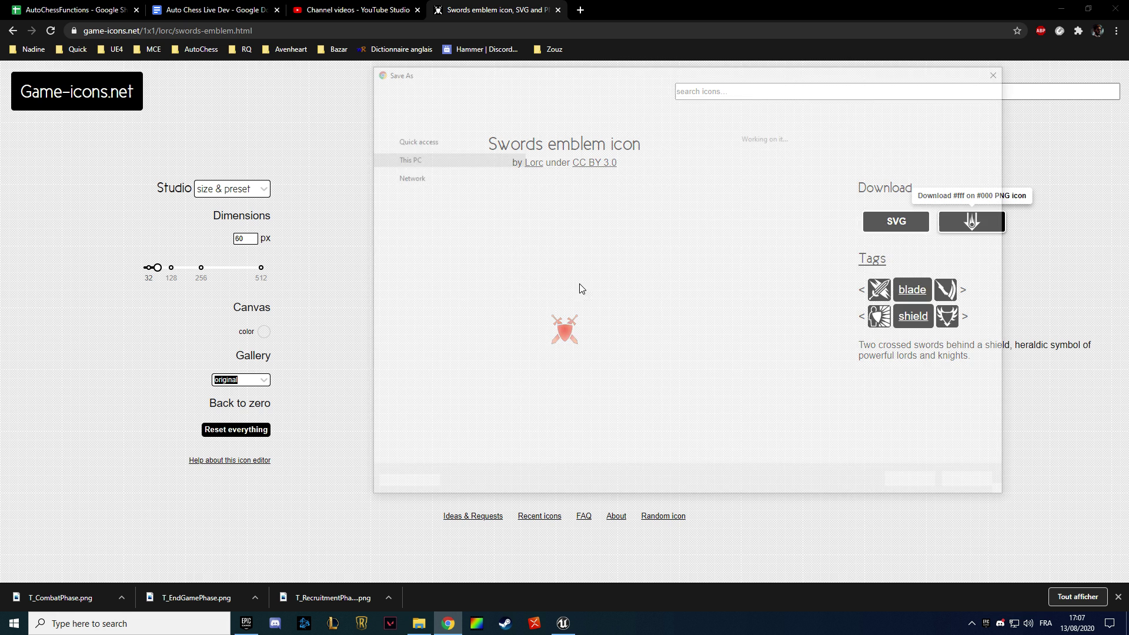
pyautogui.doubleClick(598, 271)
pyautogui.click(586, 312)
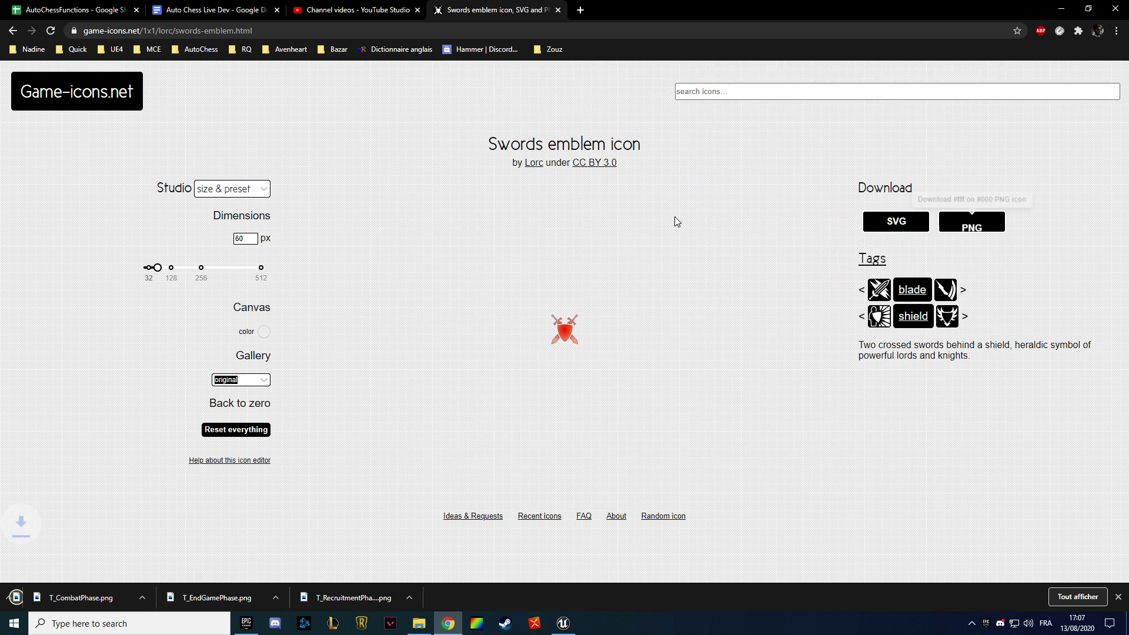
# Switch back to Unreal Editor, assign the T_Phase_Combat texture to the phase image's brush and save the widget
pyautogui.hotkey('alt', 'Tab')
pyautogui.click(60, 323)
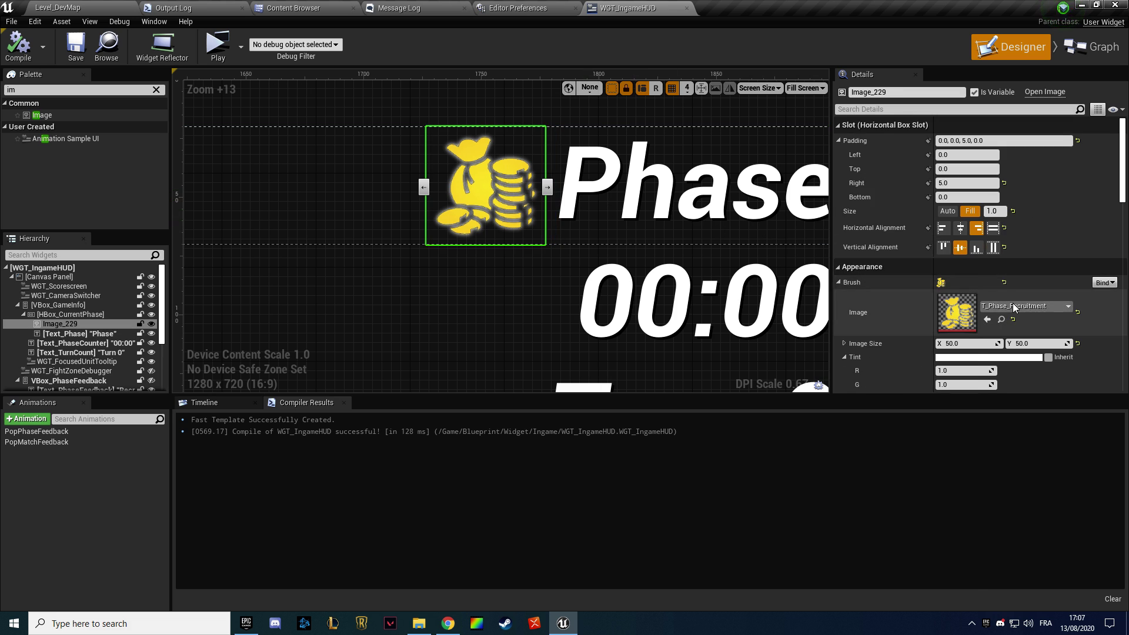
pyautogui.click(1012, 303)
pyautogui.click(872, 492)
pyautogui.hotkey('ctrl', 's')
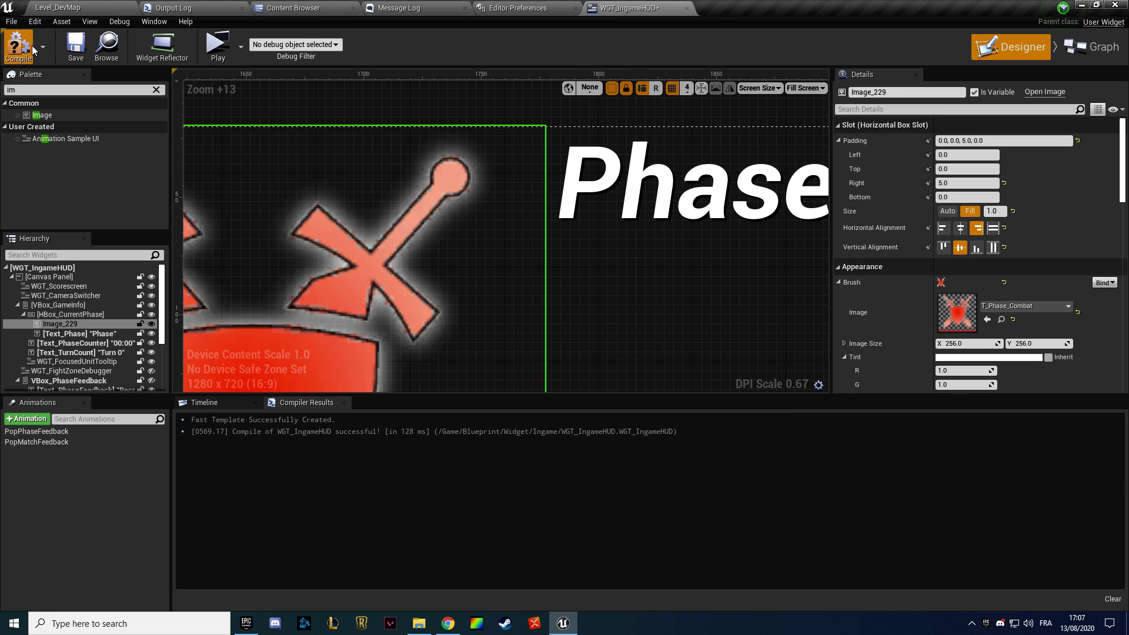
# Locate the T_Phase_Combat texture in the Content Browser and reimport it from its source file
pyautogui.click(1001, 320)
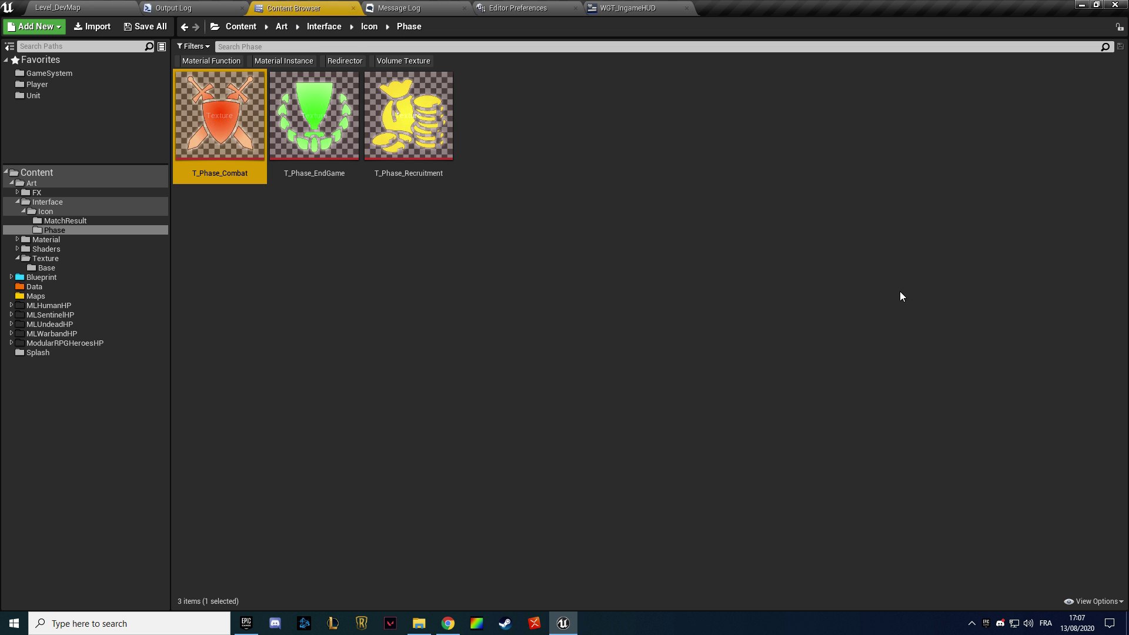
pyautogui.rightClick(220, 147)
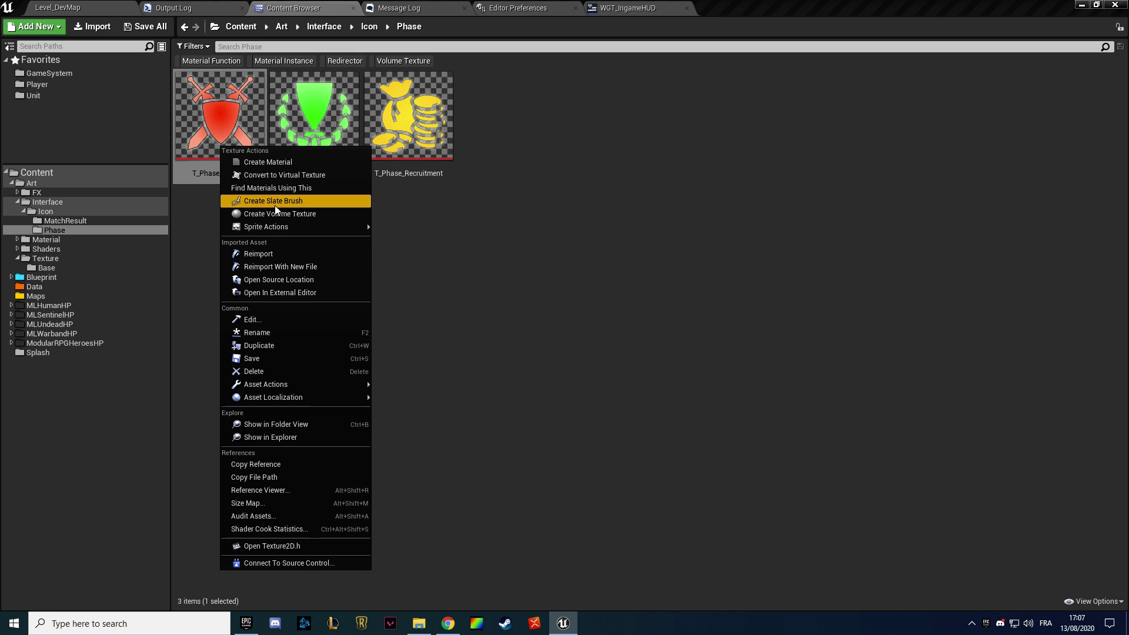
pyautogui.click(274, 249)
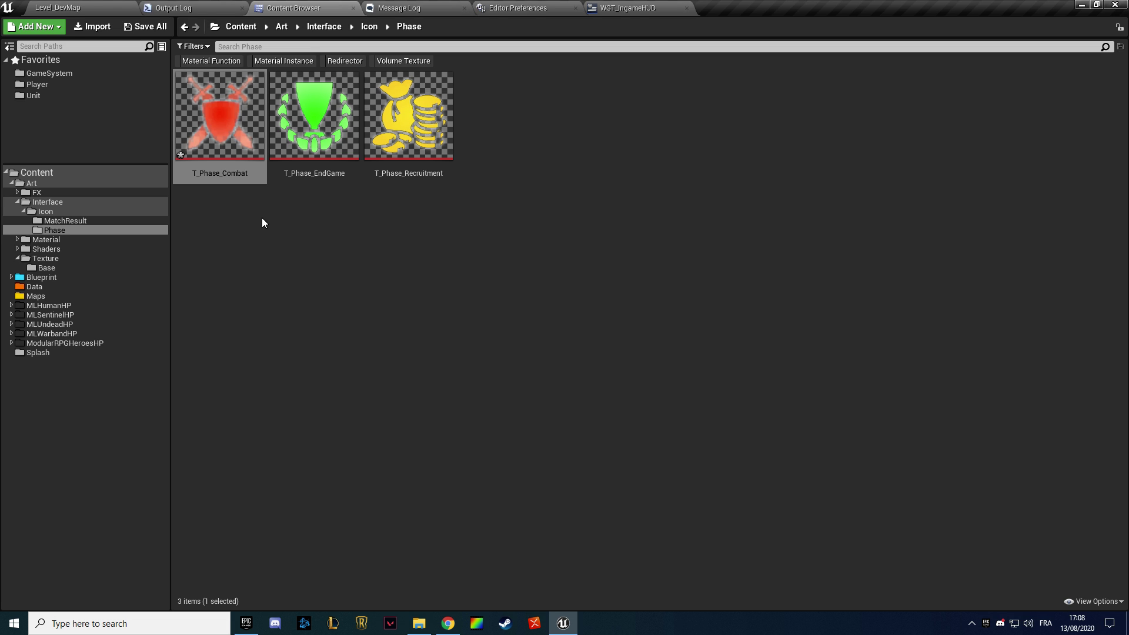
pyautogui.rightClick(226, 138)
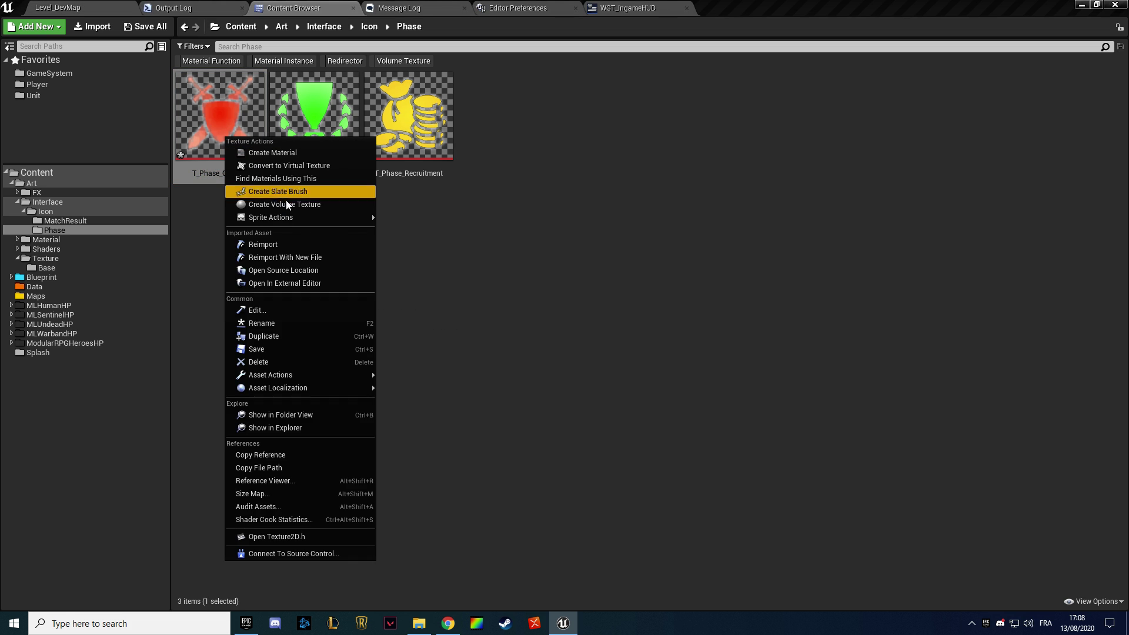
pyautogui.click(277, 243)
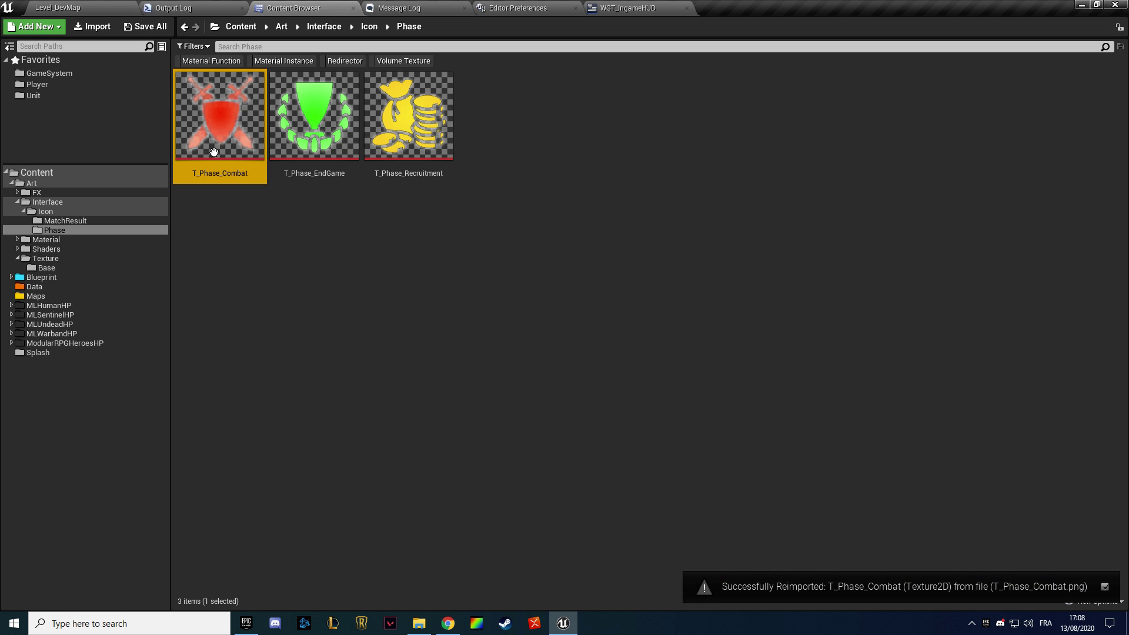
# Open the reimported T_Phase_Combat texture to examine its resolution, and return to the WGT_IngameHUD designer
pyautogui.doubleClick(238, 150)
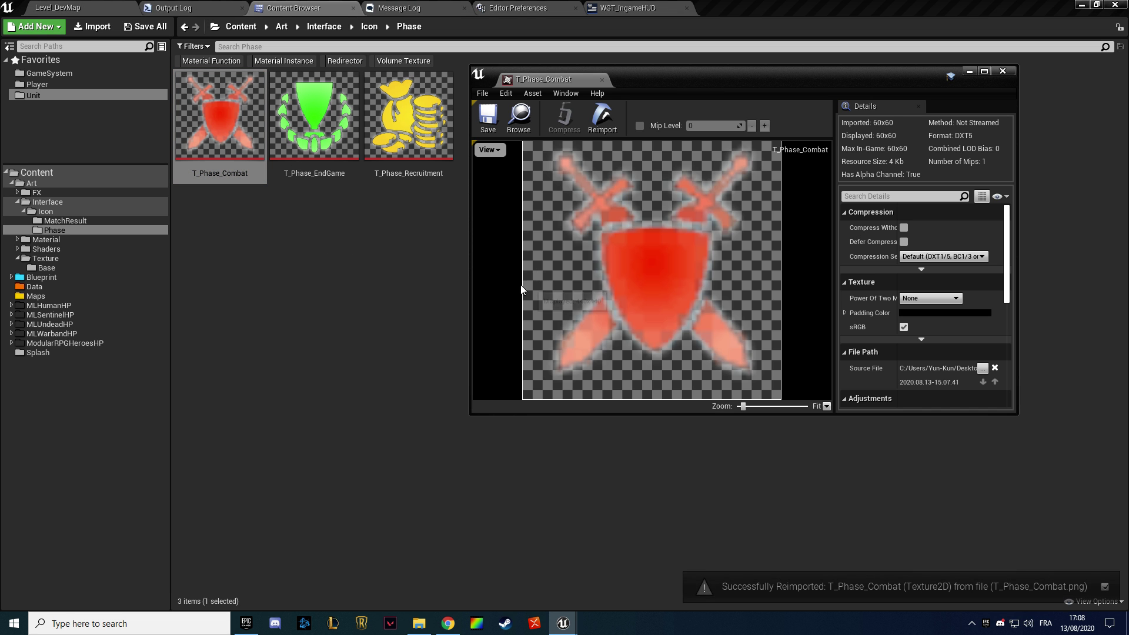
pyautogui.scroll(-5, 641, 249)
pyautogui.click(617, 8)
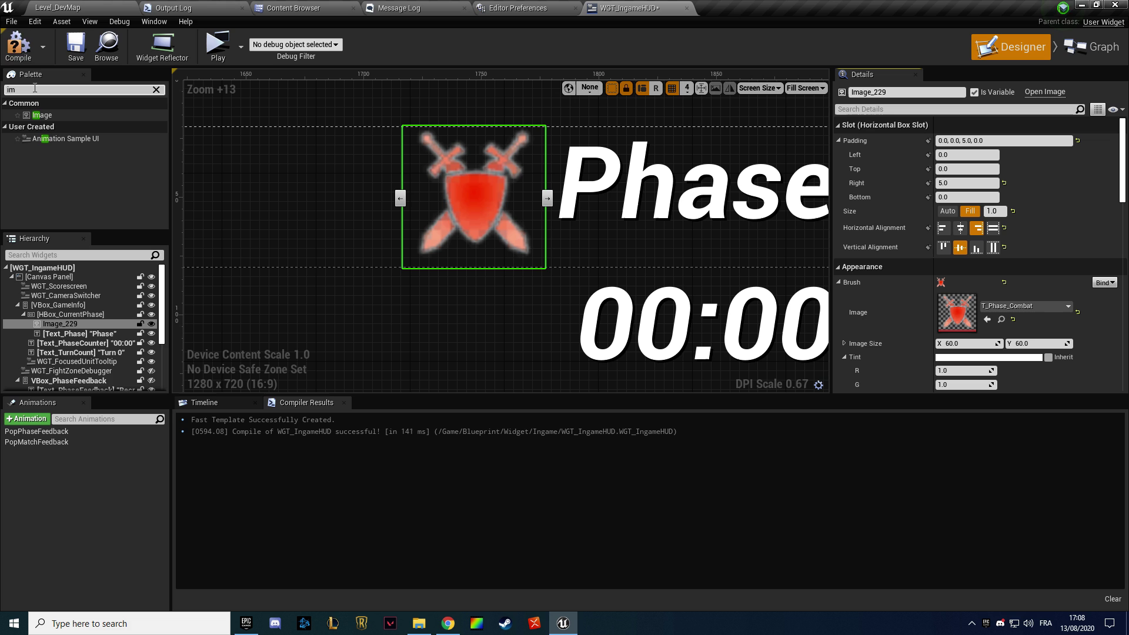
# Compile and save WGT_IngameHUD, then run the game preview to check the phase icon beside the phase text
pyautogui.click(18, 46)
pyautogui.click(75, 46)
pyautogui.scroll(-6, 448, 178)
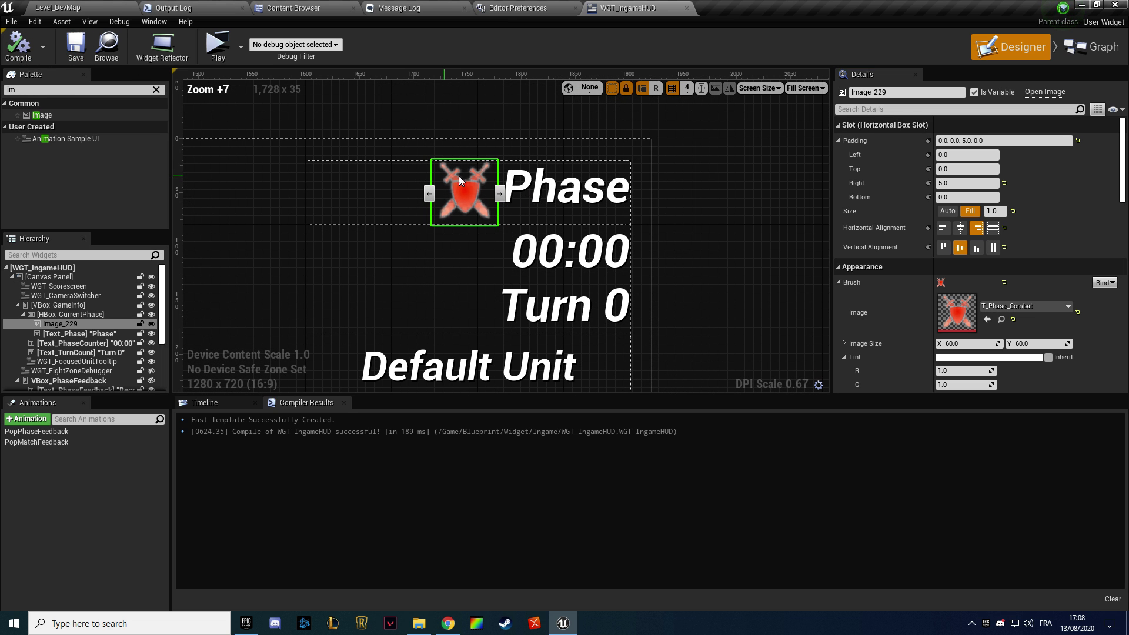
pyautogui.click(471, 174)
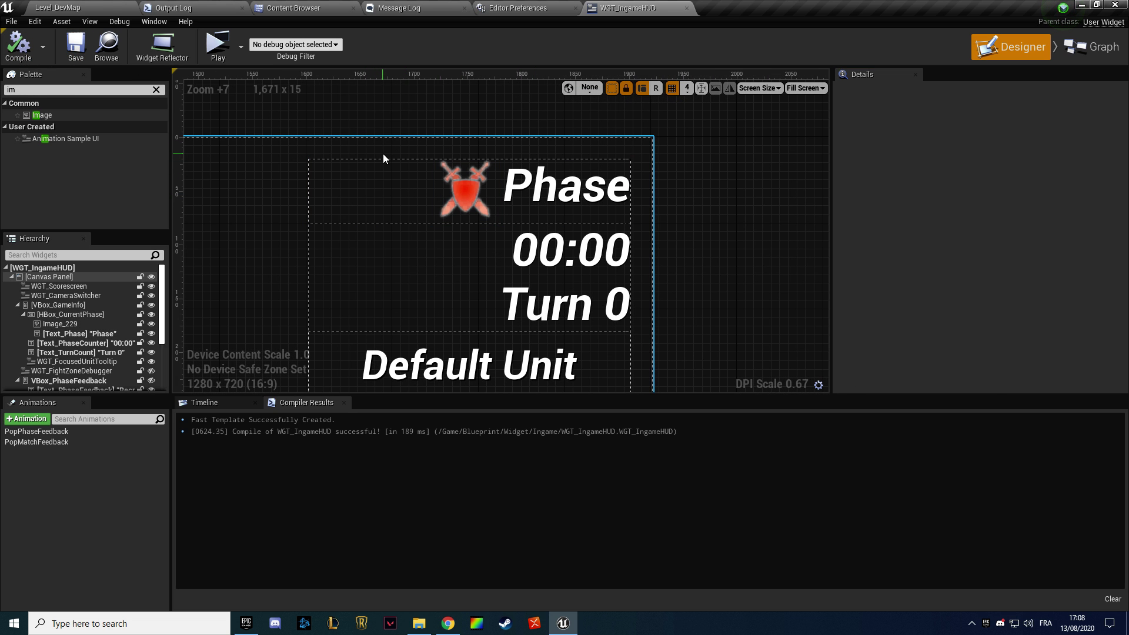
pyautogui.hotkey('alt', 'p')
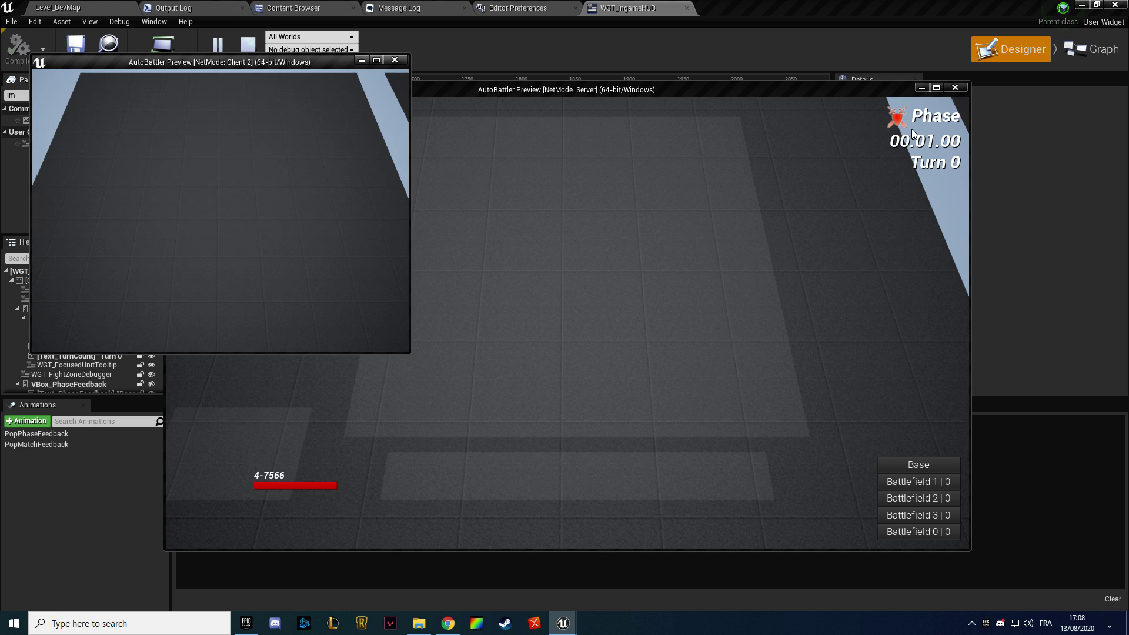
pyautogui.press('Escape')
# Set Text_Phase's vertical alignment to center in its horizontal box slot and save the widget
pyautogui.click(566, 187)
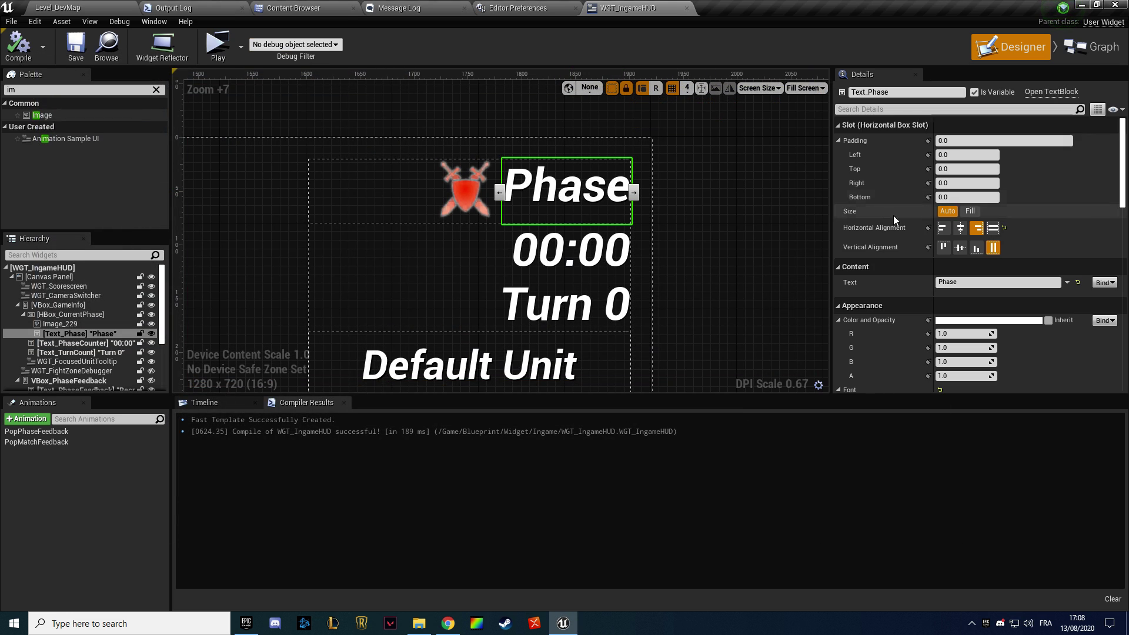
pyautogui.click(960, 247)
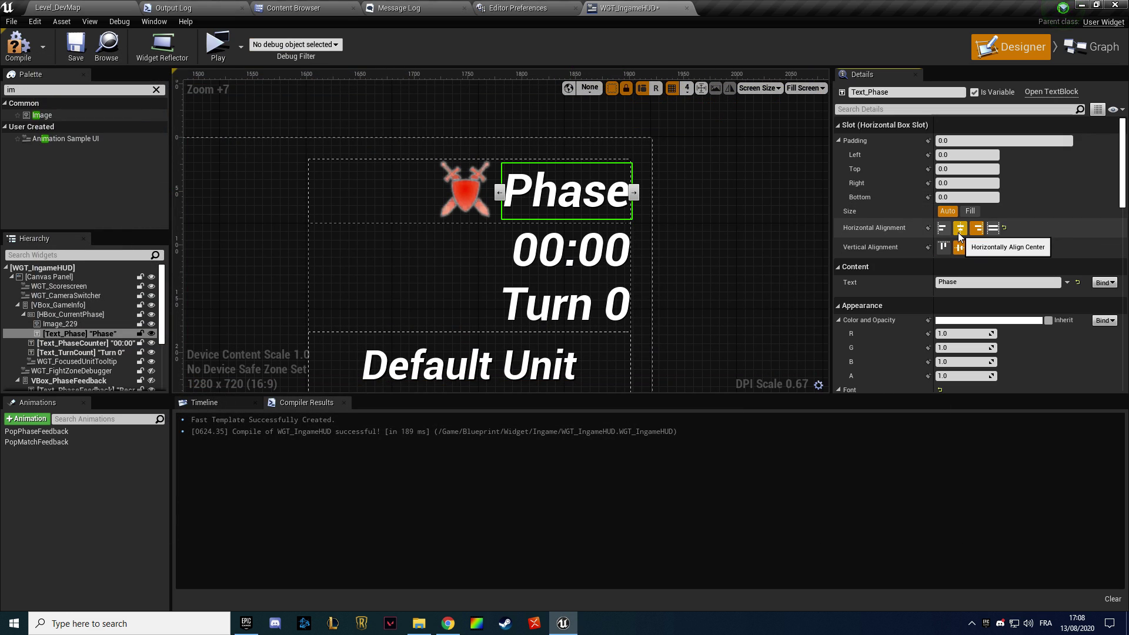
pyautogui.hotkey('ctrl', 's')
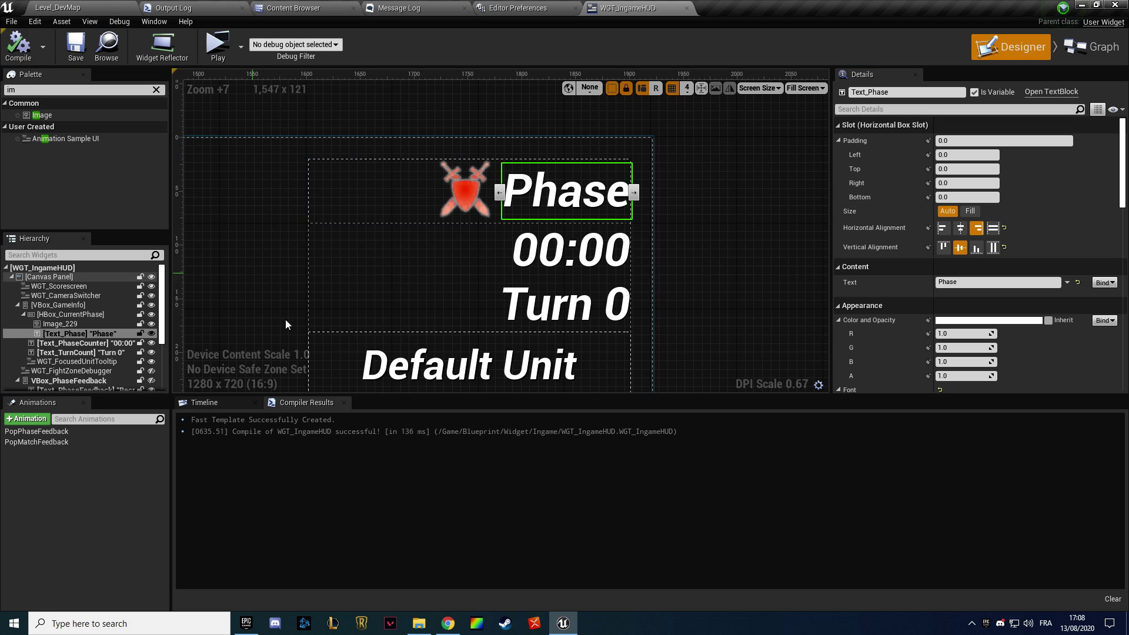
# Switch to the Swords emblem page in Chrome, set the dimensions to 256 px and download the PNG over T_Phase_Combat.png
pyautogui.click(447, 623)
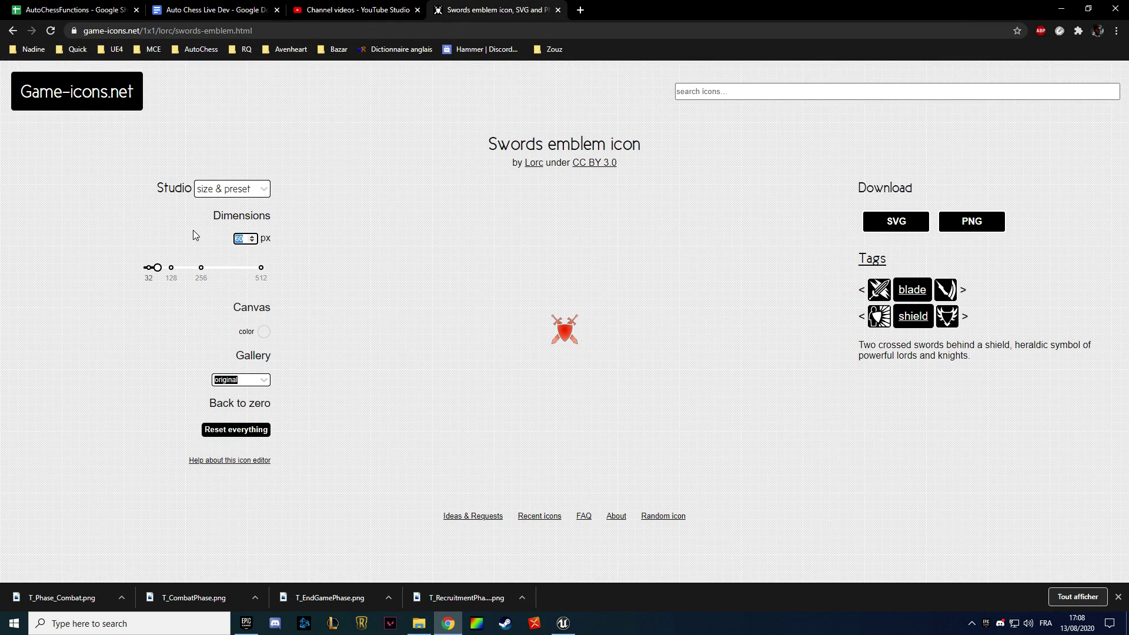
pyautogui.write('556')
pyautogui.doubleClick(240, 239)
pyautogui.write('256')
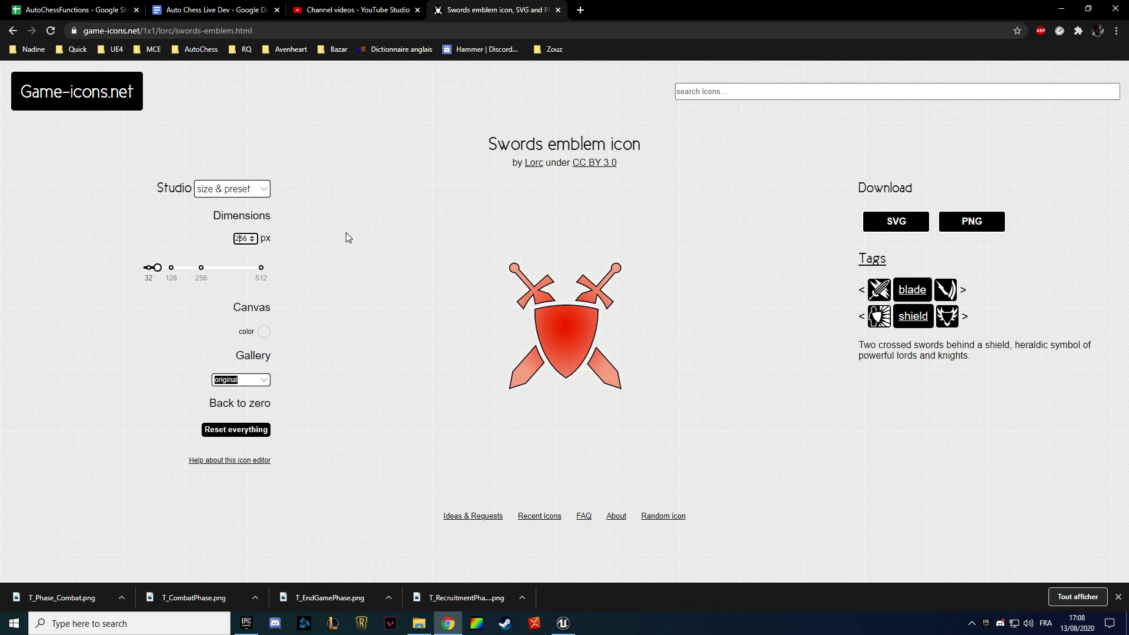
pyautogui.click(972, 221)
pyautogui.doubleClick(579, 272)
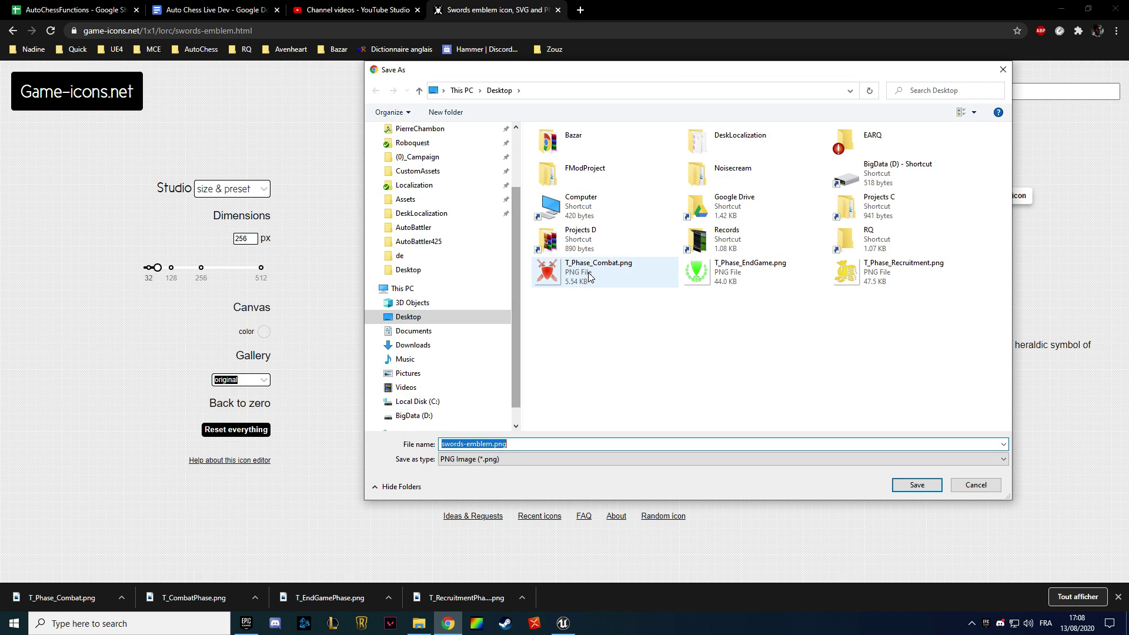
pyautogui.click(599, 315)
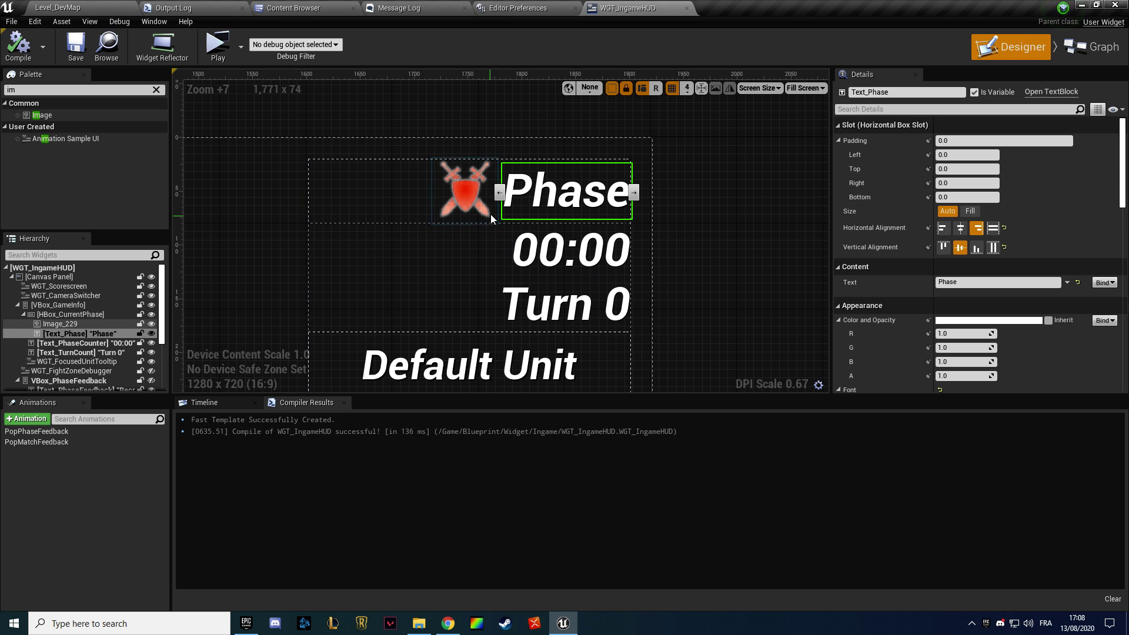
# Back in Unreal Editor's Content Browser, reimport the T_Phase_Combat texture from its source file
pyautogui.click(1001, 320)
pyautogui.rightClick(231, 145)
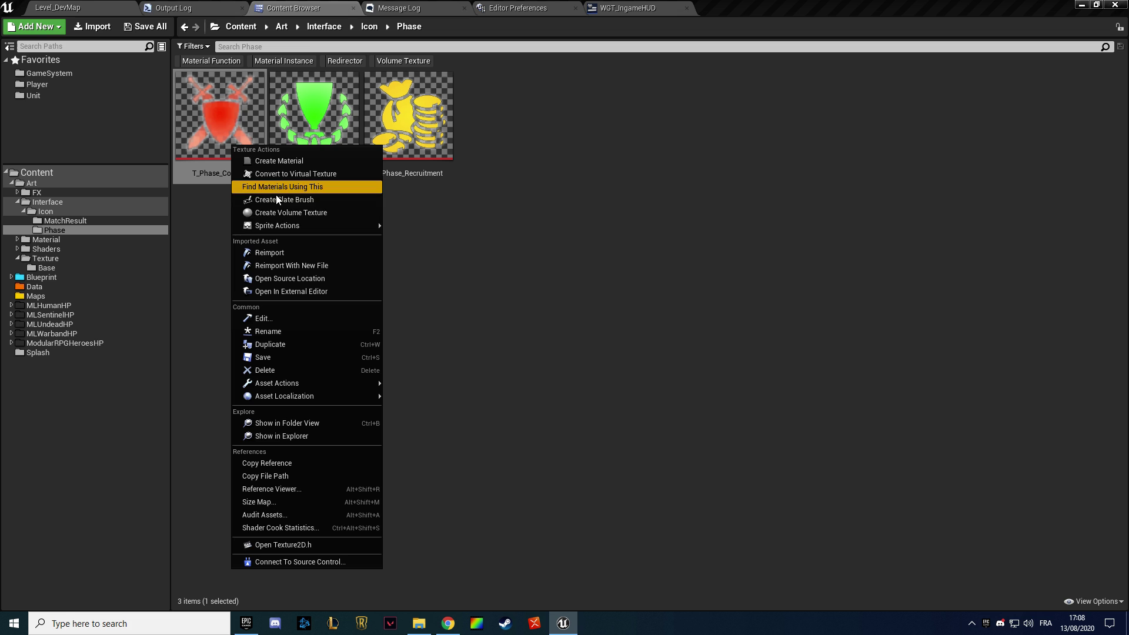
pyautogui.click(281, 252)
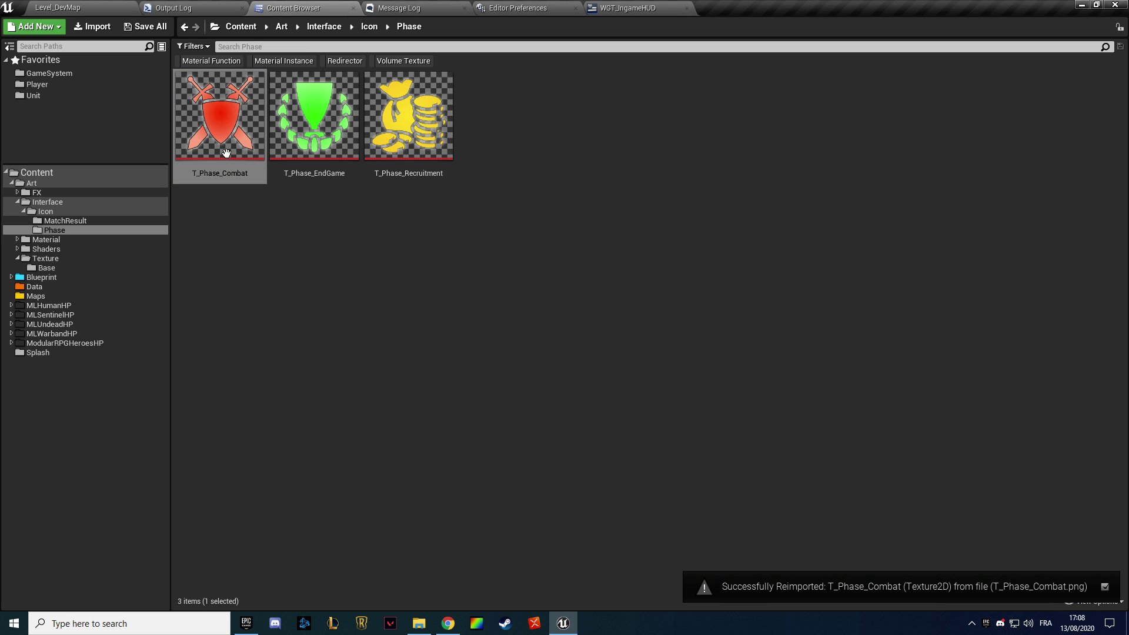
# Return to the WGT_IngameHUD designer, compile it and run the game preview to examine the reimported icon's sharpness
pyautogui.click(649, 7)
pyautogui.scroll(3, 473, 179)
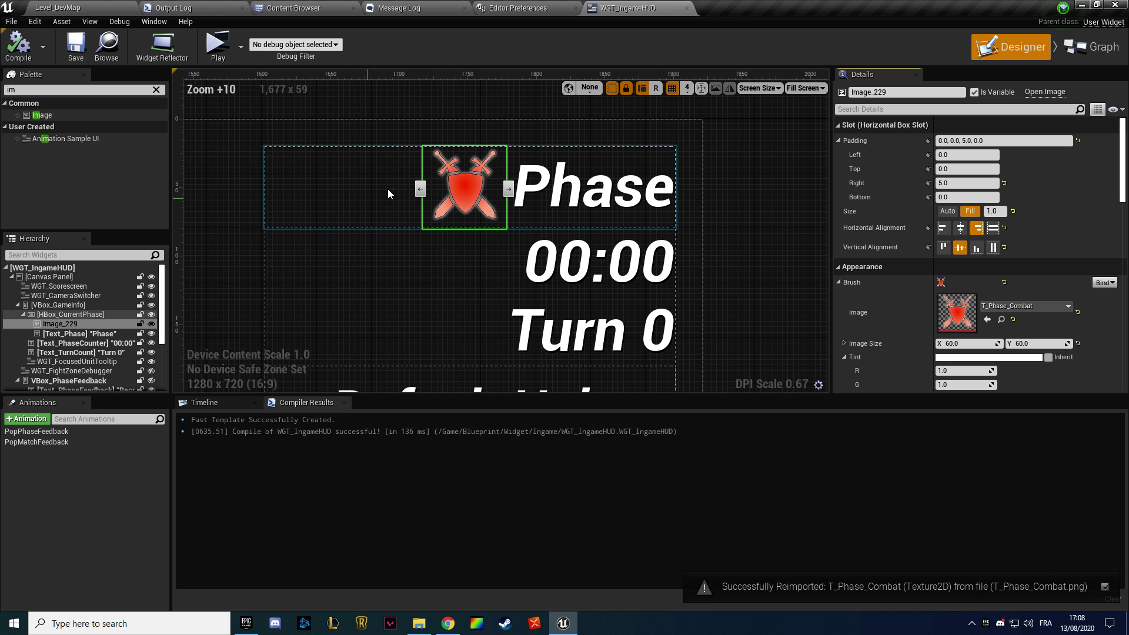
pyautogui.click(19, 47)
pyautogui.scroll(4, 394, 147)
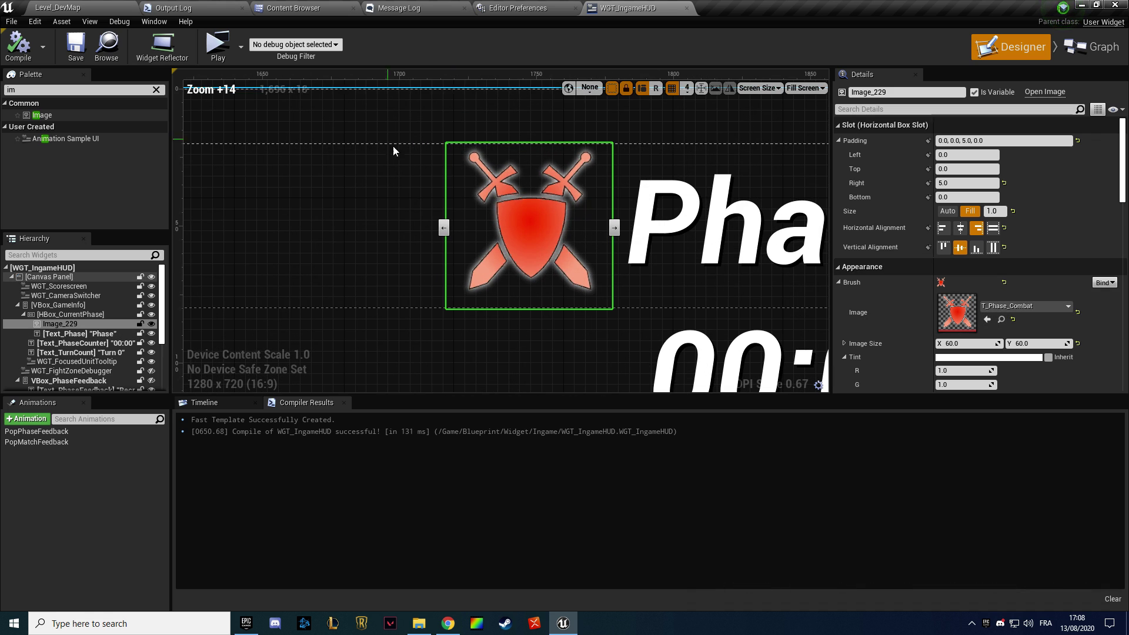
pyautogui.hotkey('alt', 'p')
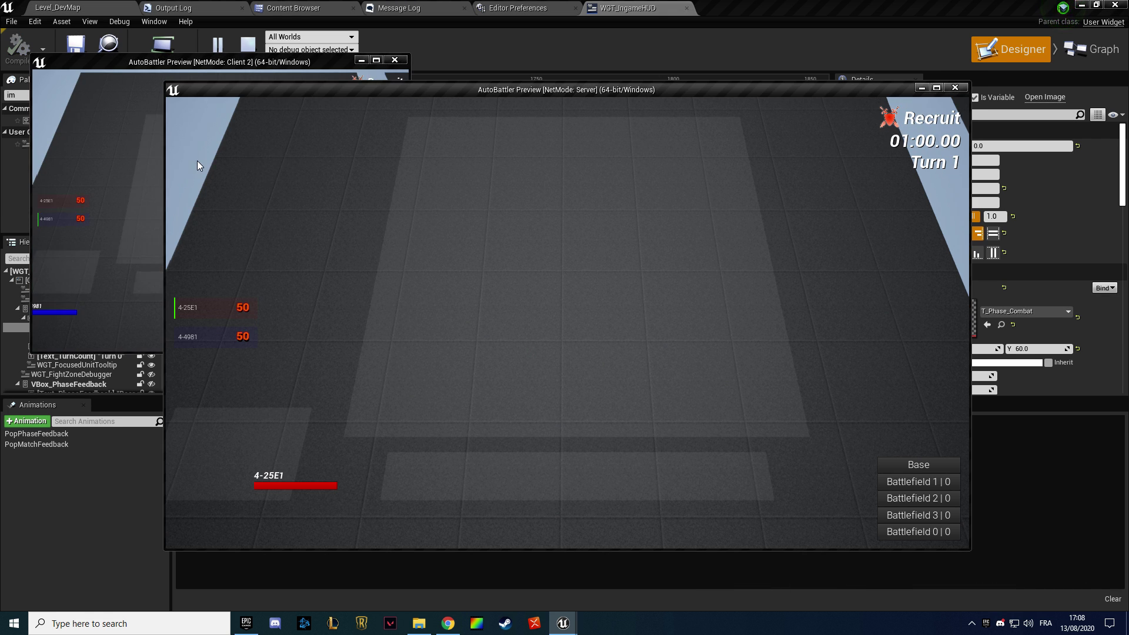
pyautogui.click(79, 163)
pyautogui.press('Escape')
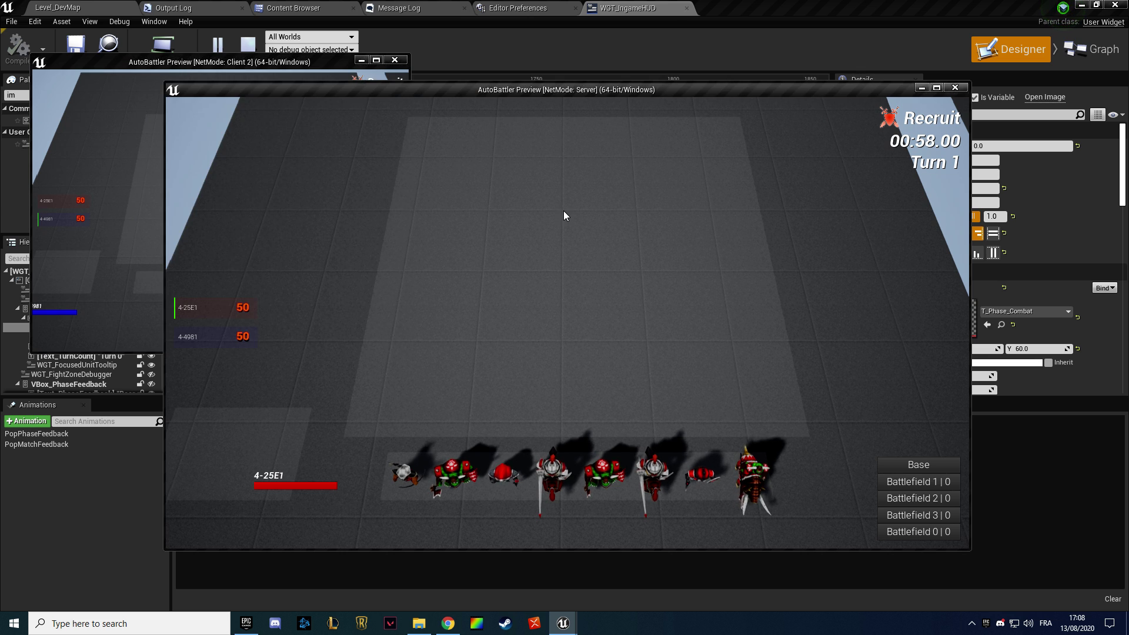
pyautogui.scroll(-5, 360, 228)
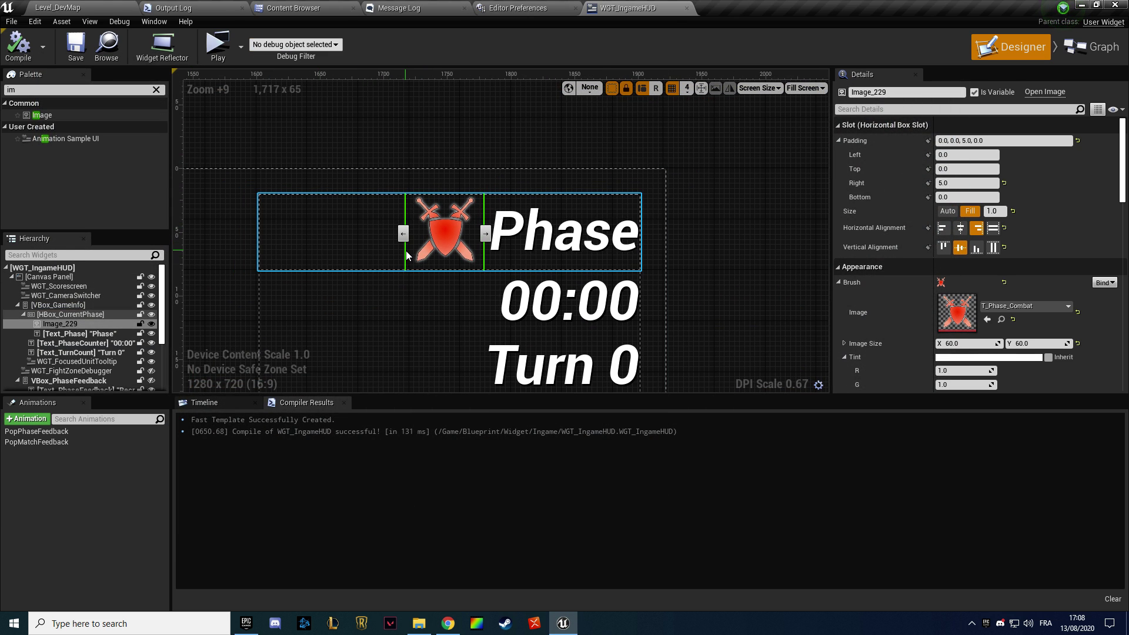
pyautogui.click(576, 209)
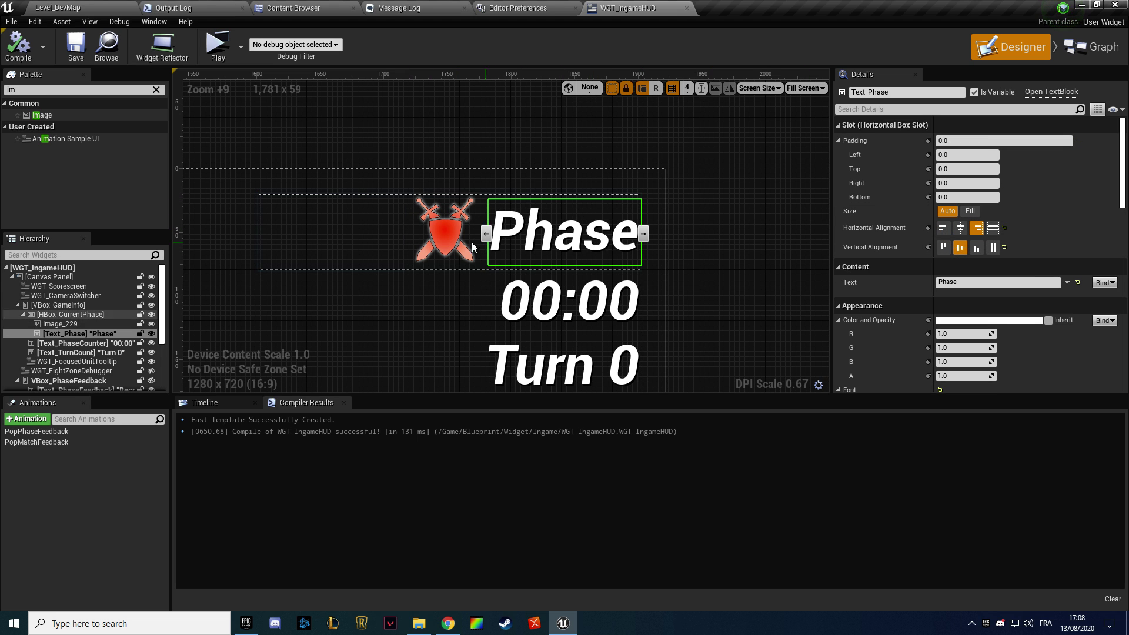
pyautogui.click(221, 126)
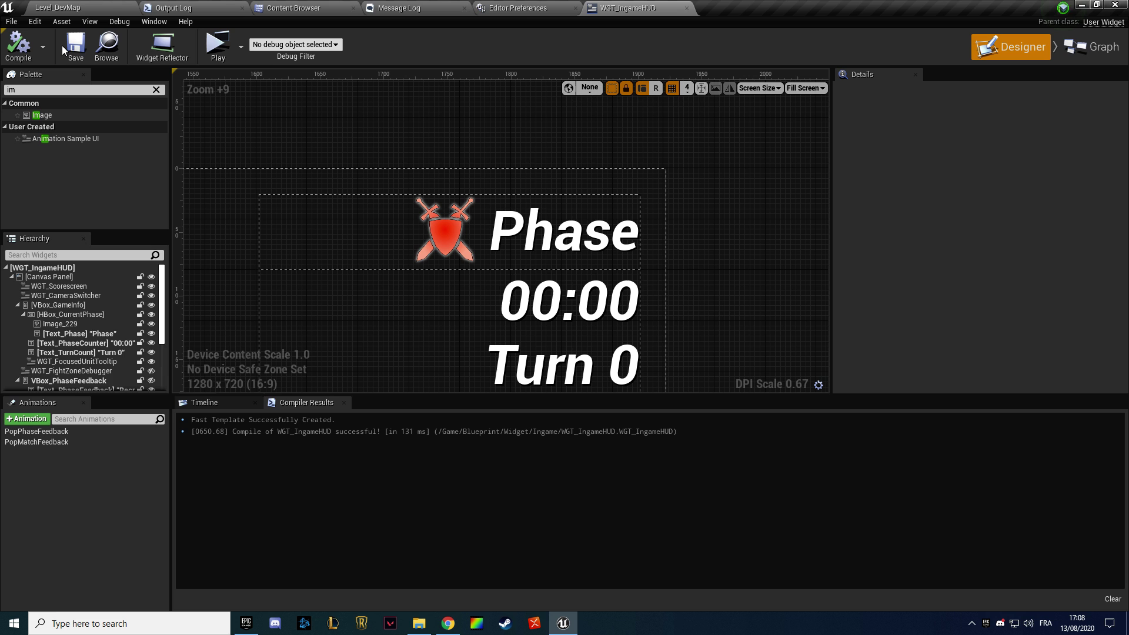
pyautogui.click(445, 230)
# Find the references to Text_Phase in the widget's graph and open its use in the OnEnterNewPhase function
pyautogui.click(565, 232)
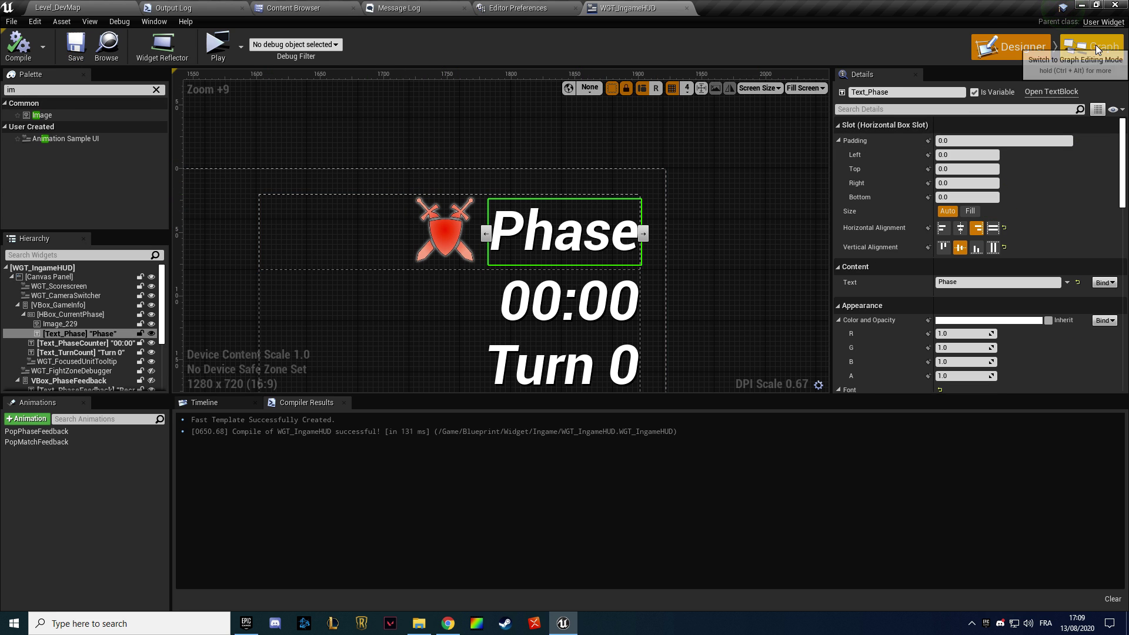
pyautogui.click(1091, 47)
pyautogui.rightClick(87, 321)
pyautogui.click(88, 347)
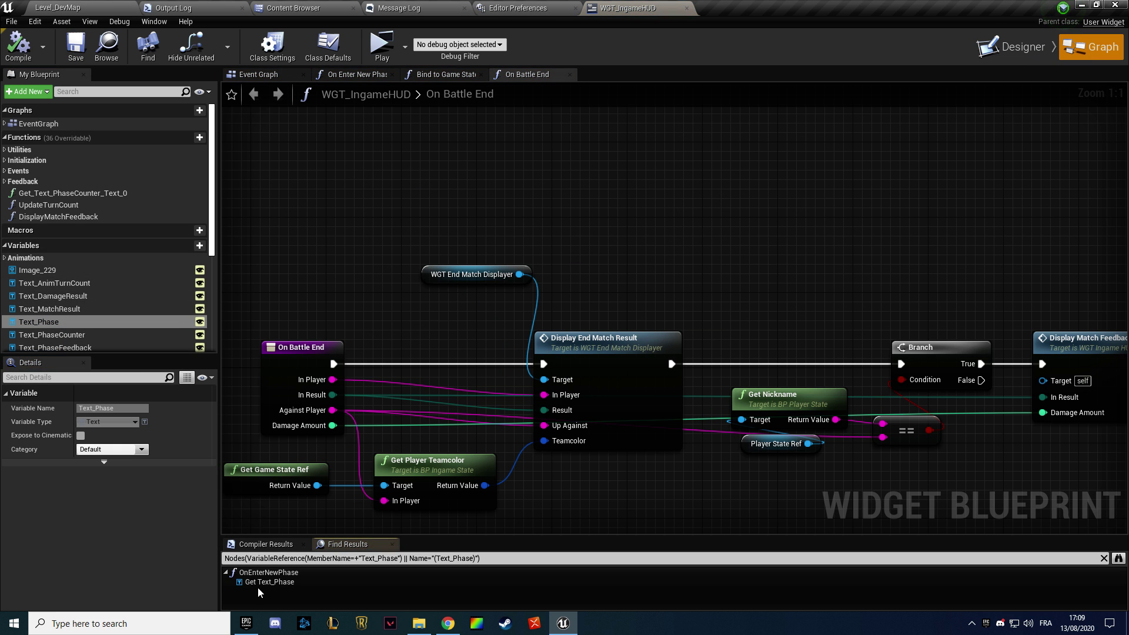
pyautogui.click(258, 582)
# Move the On Enter New Phase entry and the SetText node group away from Switch on EGamePhase to free space, and save
pyautogui.moveTo(821, 371); pyautogui.dragTo(742, 321, button='right')
pyautogui.moveTo(424, 219); pyautogui.dragTo(697, 431)
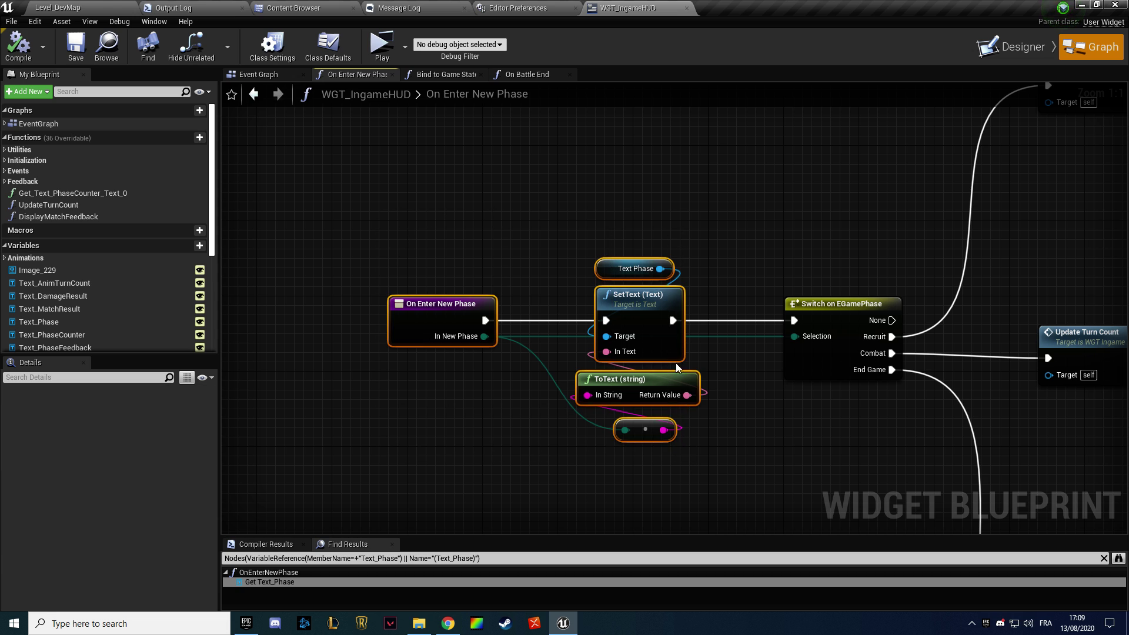
pyautogui.moveTo(648, 312); pyautogui.dragTo(554, 312)
pyautogui.moveTo(340, 311); pyautogui.dragTo(321, 309)
pyautogui.moveTo(447, 210); pyautogui.dragTo(590, 452)
pyautogui.moveTo(531, 299); pyautogui.dragTo(541, 299)
pyautogui.click(366, 232)
pyautogui.hotkey('ctrl', 's')
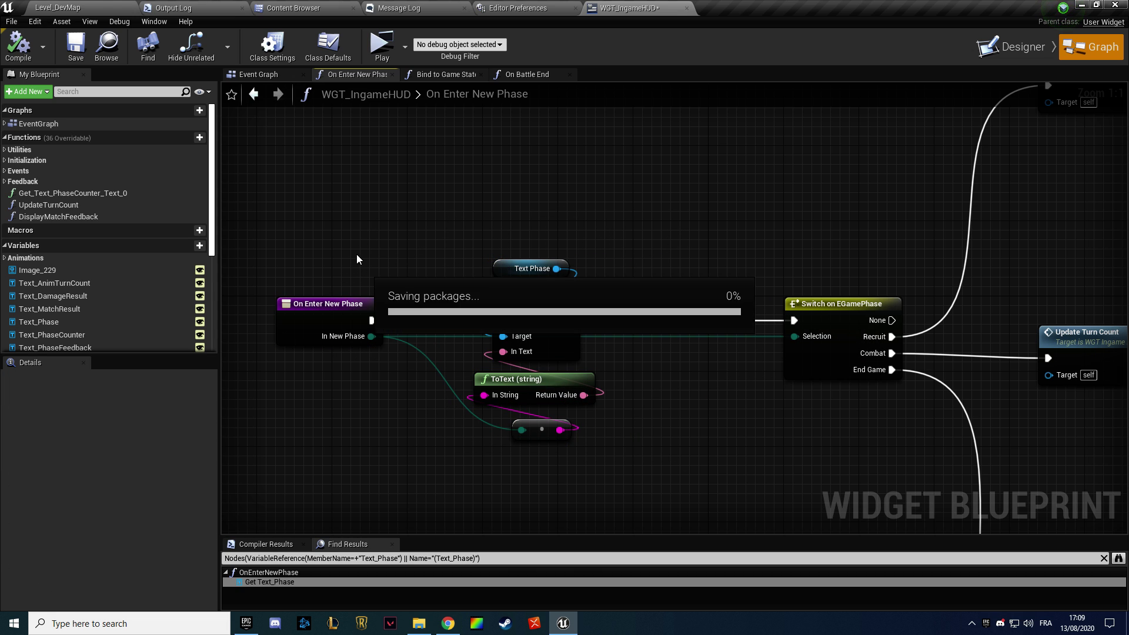
# Locate WGT_IngameHUD in the Content Browser, search the Blueprint folder for "libr" and clear the search
pyautogui.moveTo(376, 238); pyautogui.dragTo(318, 119, button='right')
pyautogui.click(107, 47)
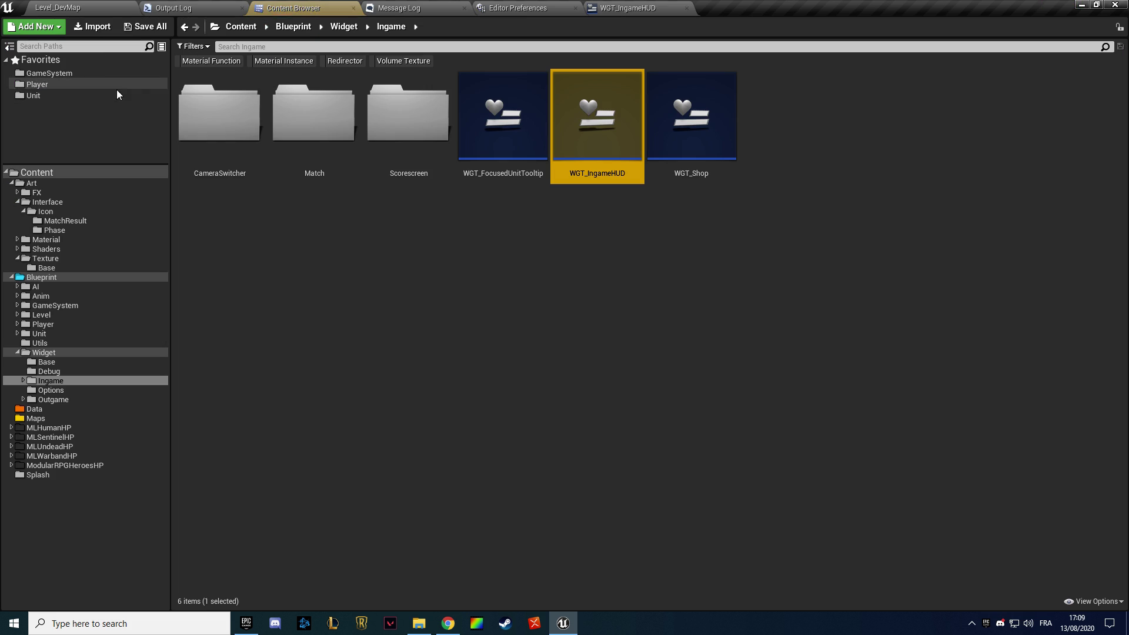
pyautogui.click(249, 214)
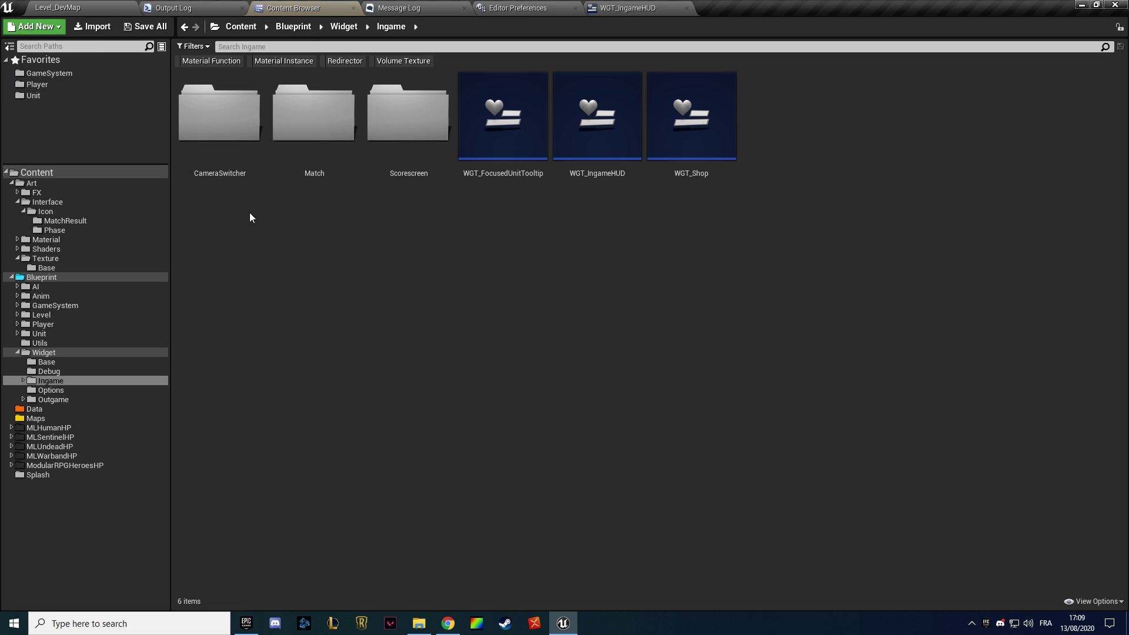
pyautogui.click(58, 306)
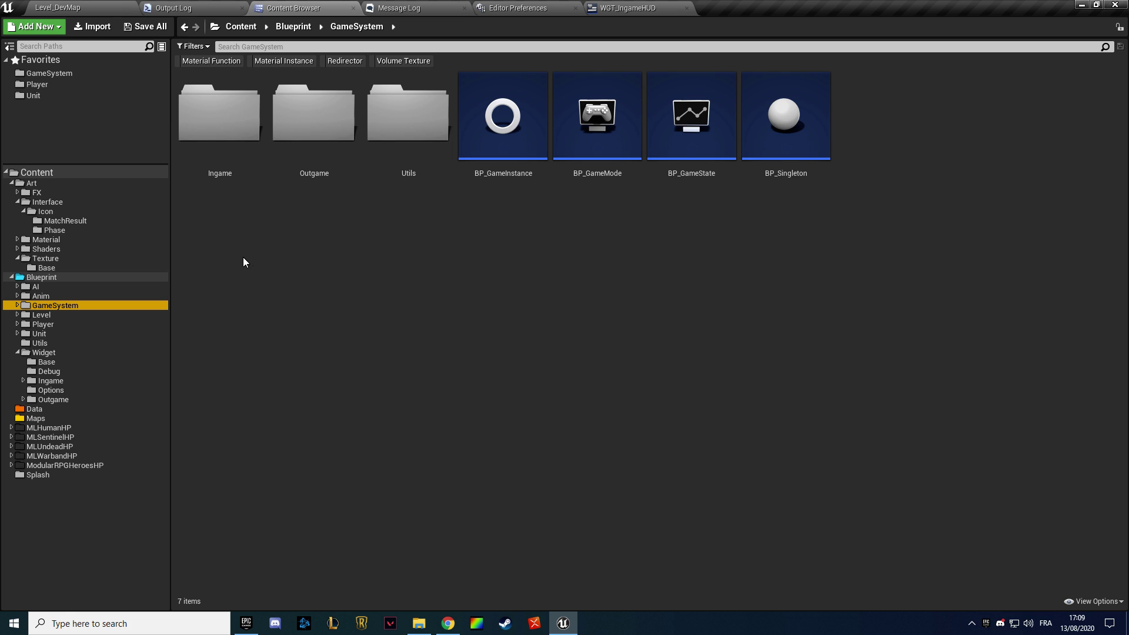
pyautogui.click(41, 277)
pyautogui.click(255, 45)
pyautogui.write('libr')
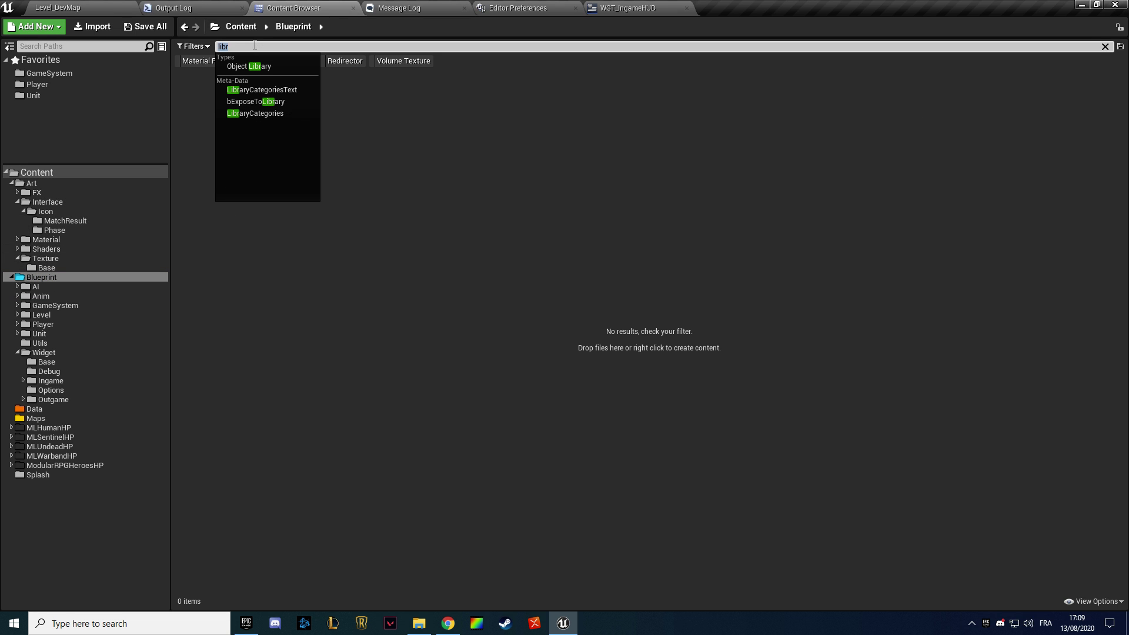
pyautogui.press('BackSpace')
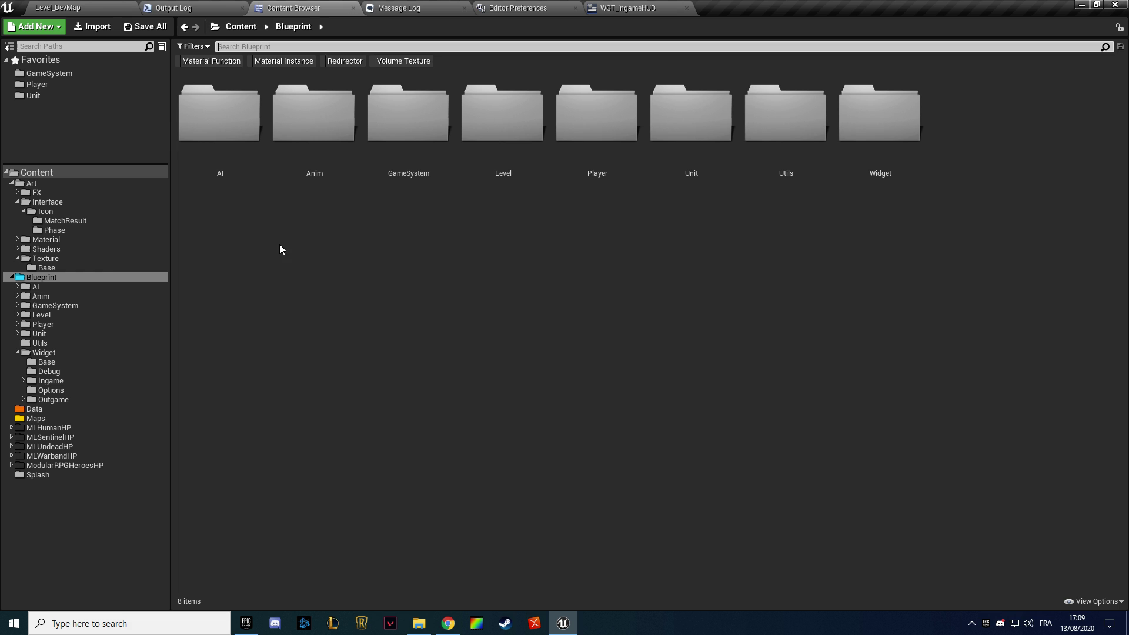
# Browse the Blueprint subfolders from AI through Unit for a function library, ending in the Utils folder
pyautogui.click(45, 292)
pyautogui.press('Up')
pyautogui.press('Right')
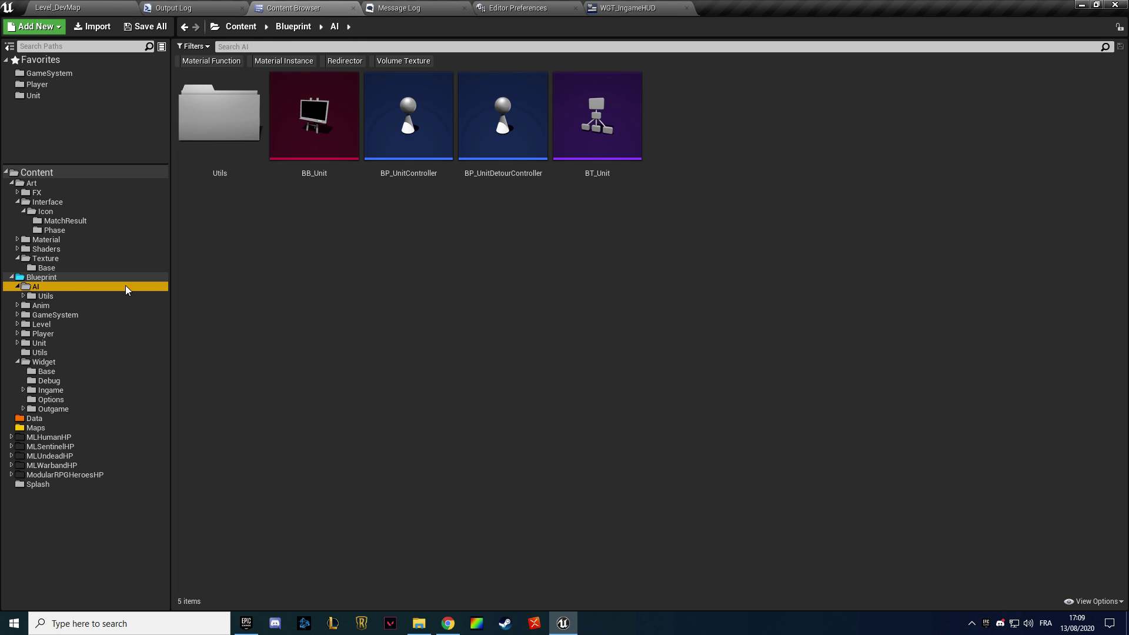
pyautogui.press('Down')
pyautogui.press('Right')
pyautogui.press('Down')
pyautogui.press('Down')
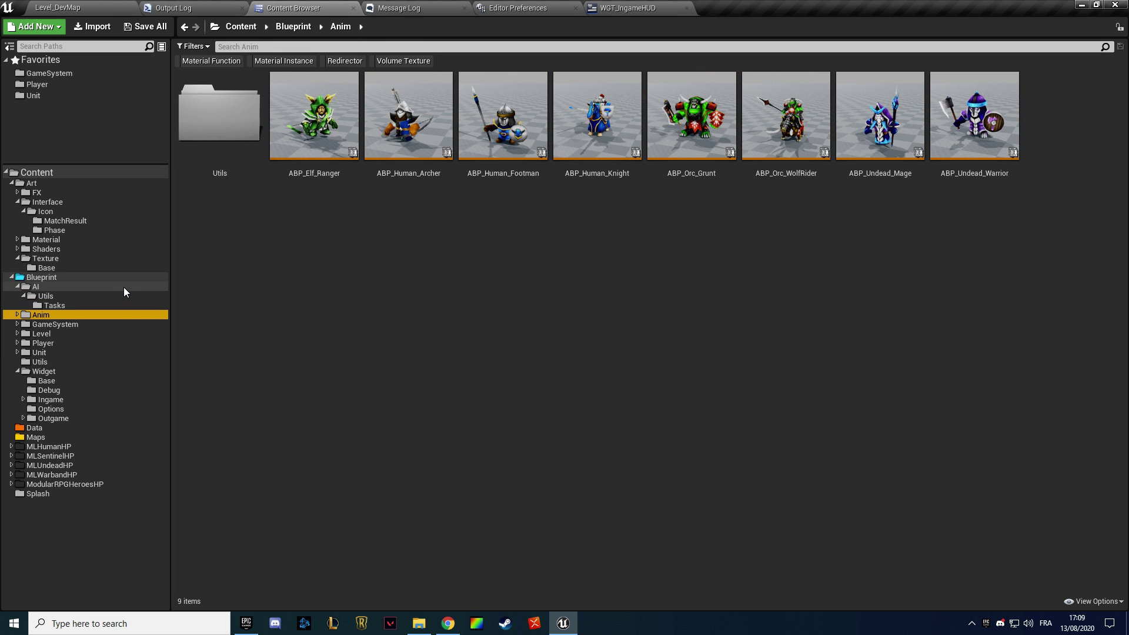
pyautogui.press('Down')
pyautogui.press('Right')
pyautogui.press('Down')
pyautogui.press('Down')
pyautogui.press('Down')
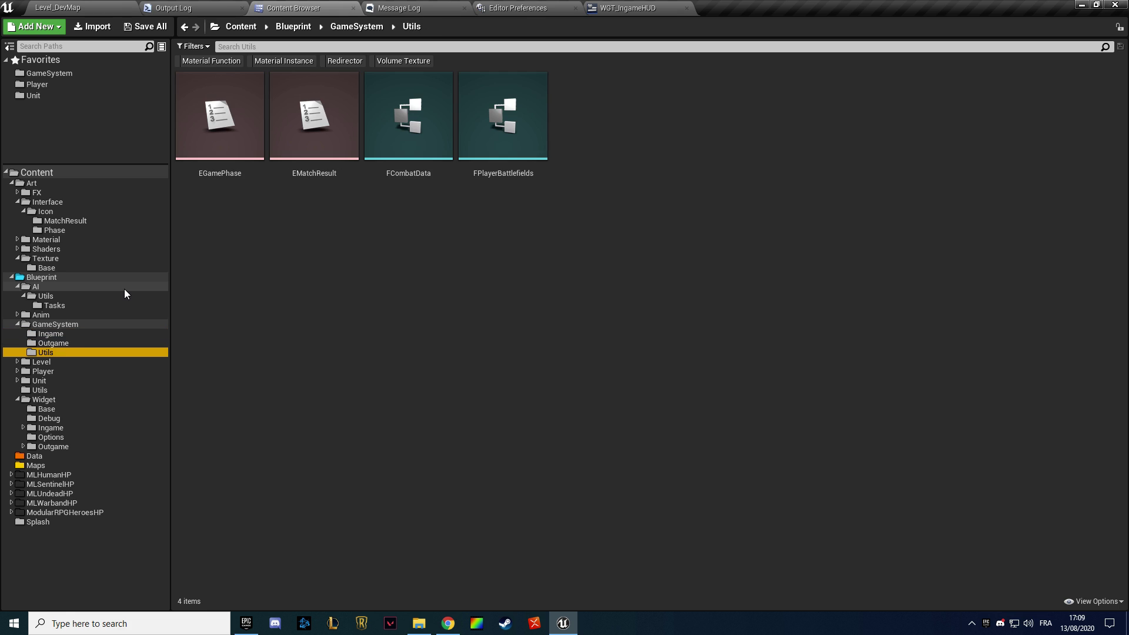
pyautogui.press('Down')
pyautogui.press('Down')
pyautogui.press('Down')
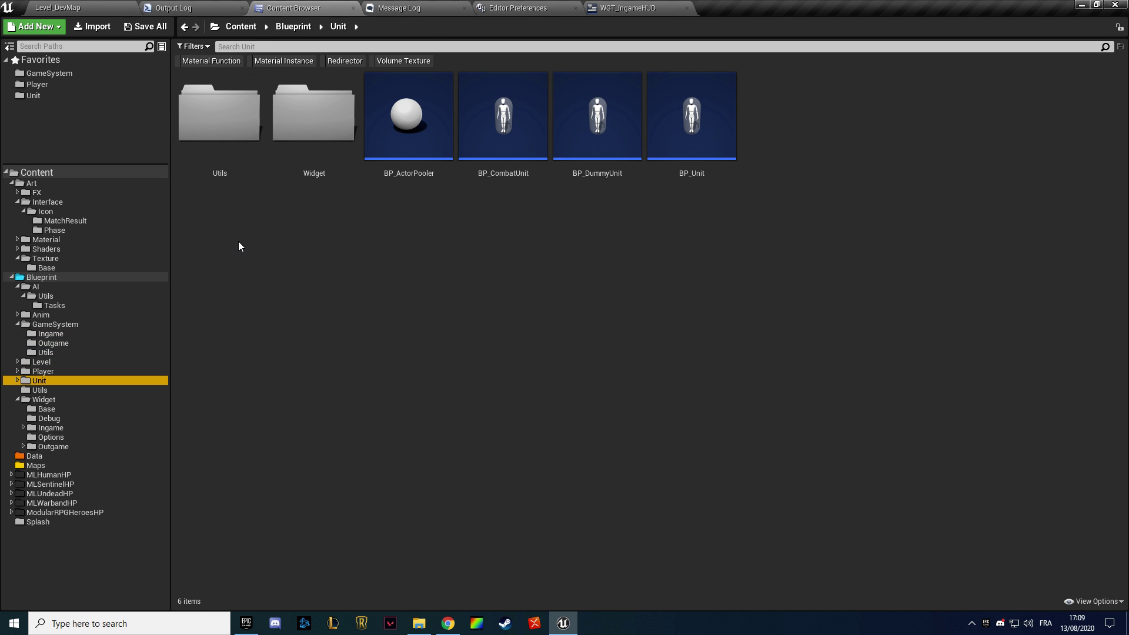
pyautogui.press('Down')
pyautogui.press('Up')
pyautogui.press('Up')
pyautogui.press('Down')
pyautogui.press('Down')
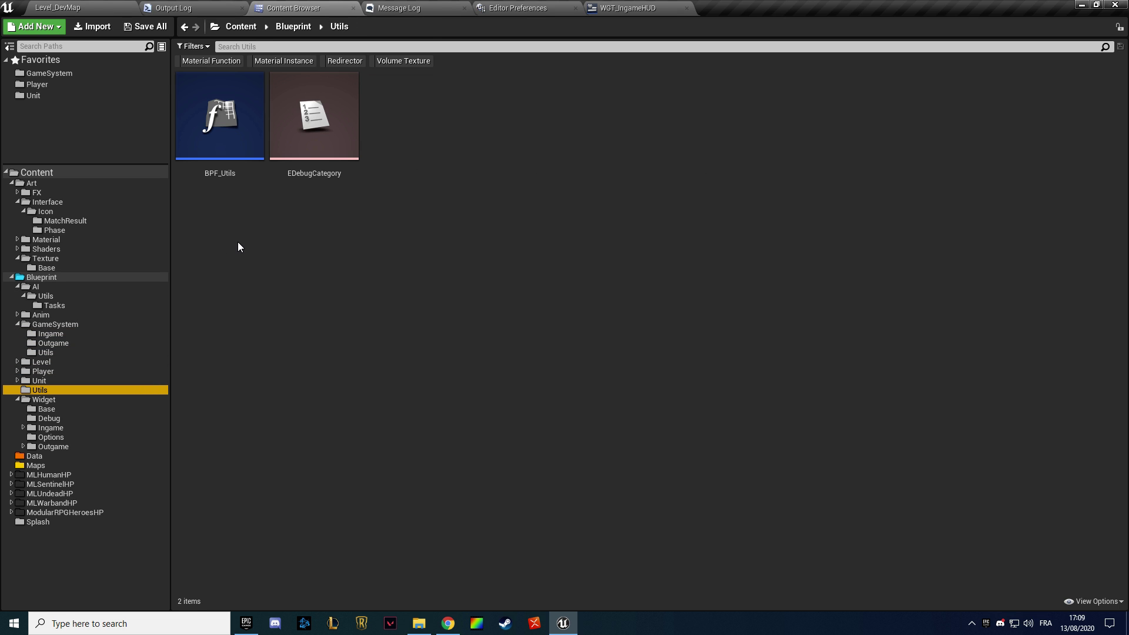
# Open the BPF_Utils function library to view its functions, and locate the asset in the Content Browser's Utils folder
pyautogui.doubleClick(226, 156)
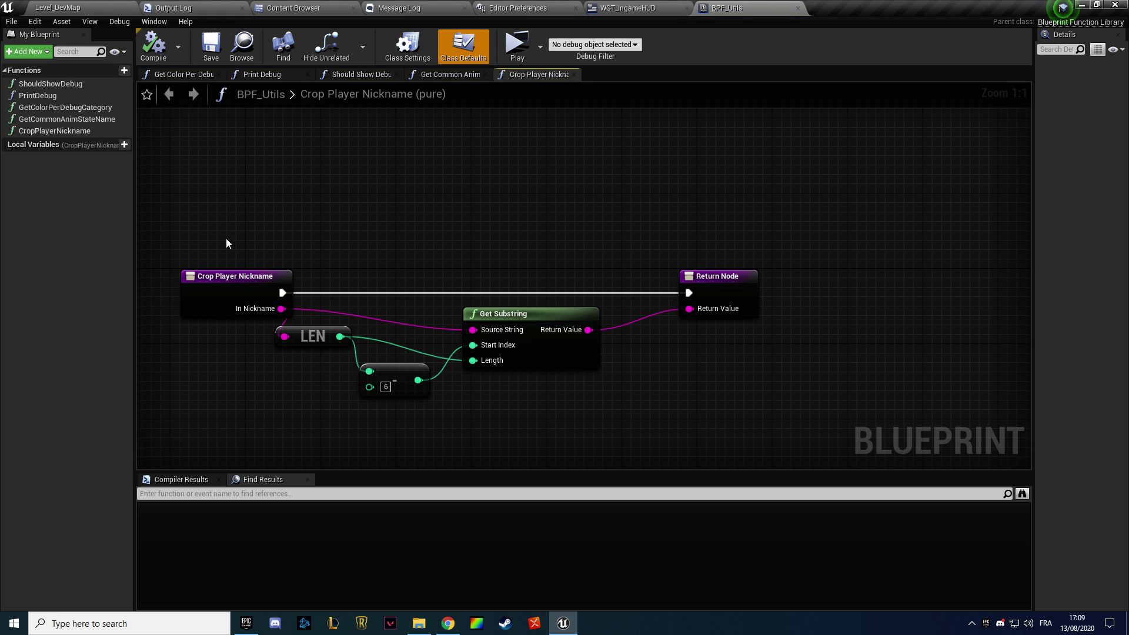
pyautogui.click(242, 46)
pyautogui.click(53, 390)
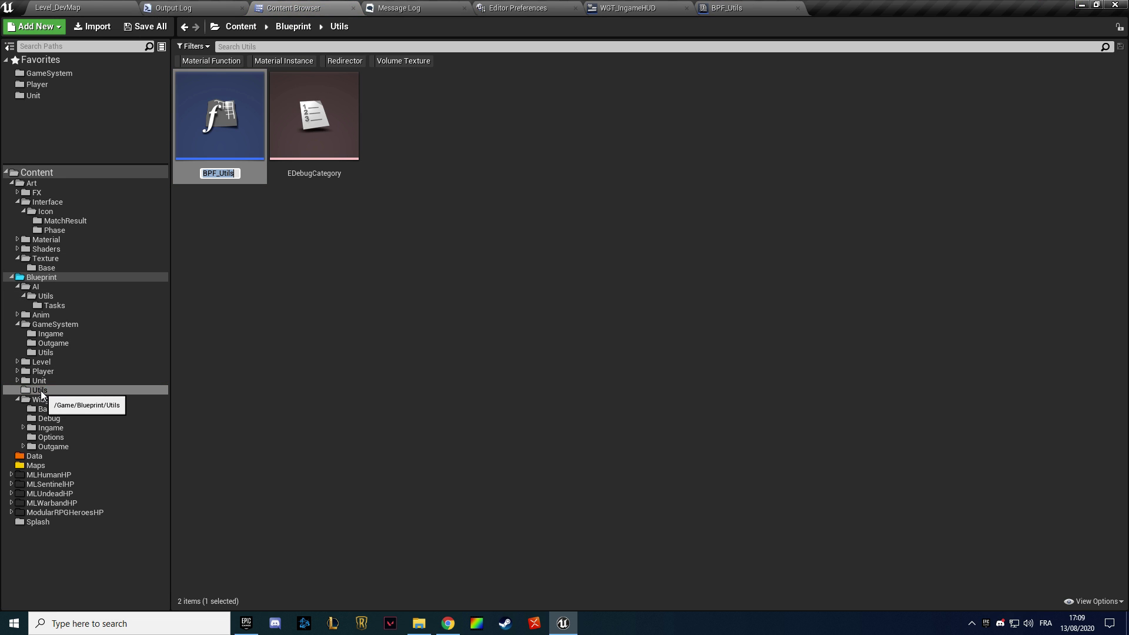
# Leave the BPF_Utils asset name as is and rename the Blueprint/Utils folder to Utility
pyautogui.click(223, 192)
pyautogui.click(53, 343)
pyautogui.click(53, 390)
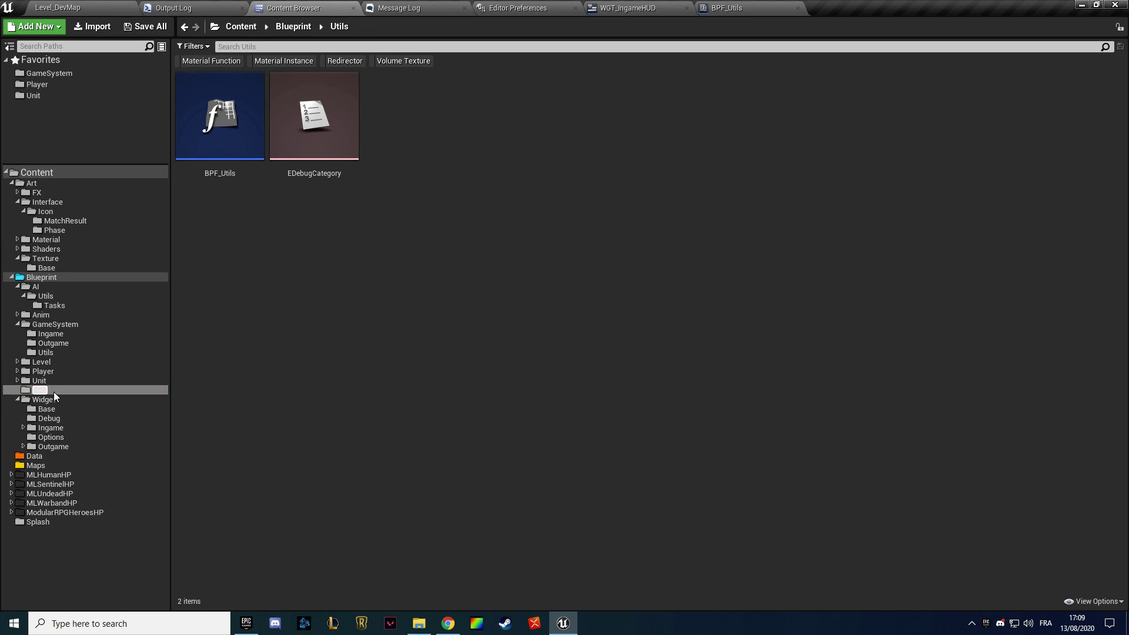
pyautogui.click(53, 390)
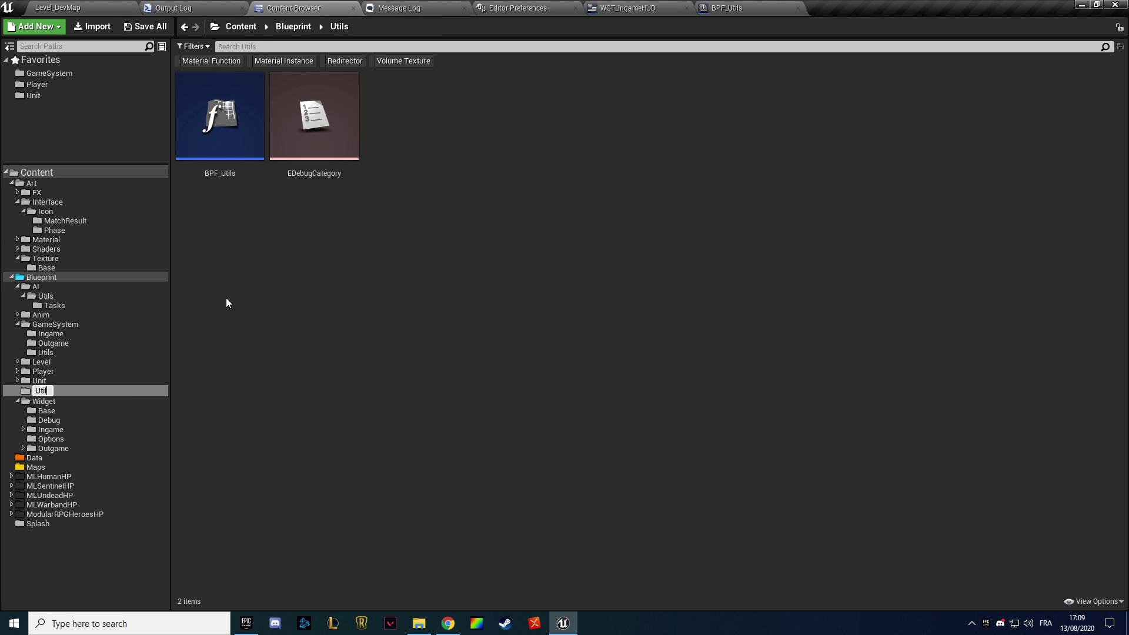
pyautogui.press('Return')
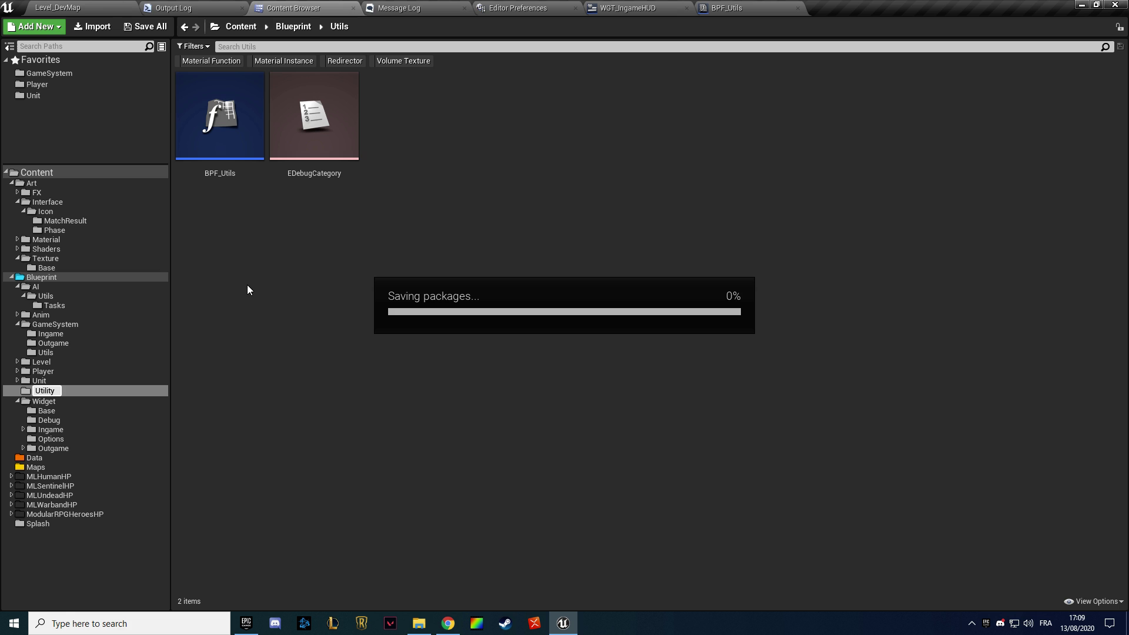
# Open the BPF_Utils function library and add a new function named GetIconPerPhase
pyautogui.doubleClick(234, 160)
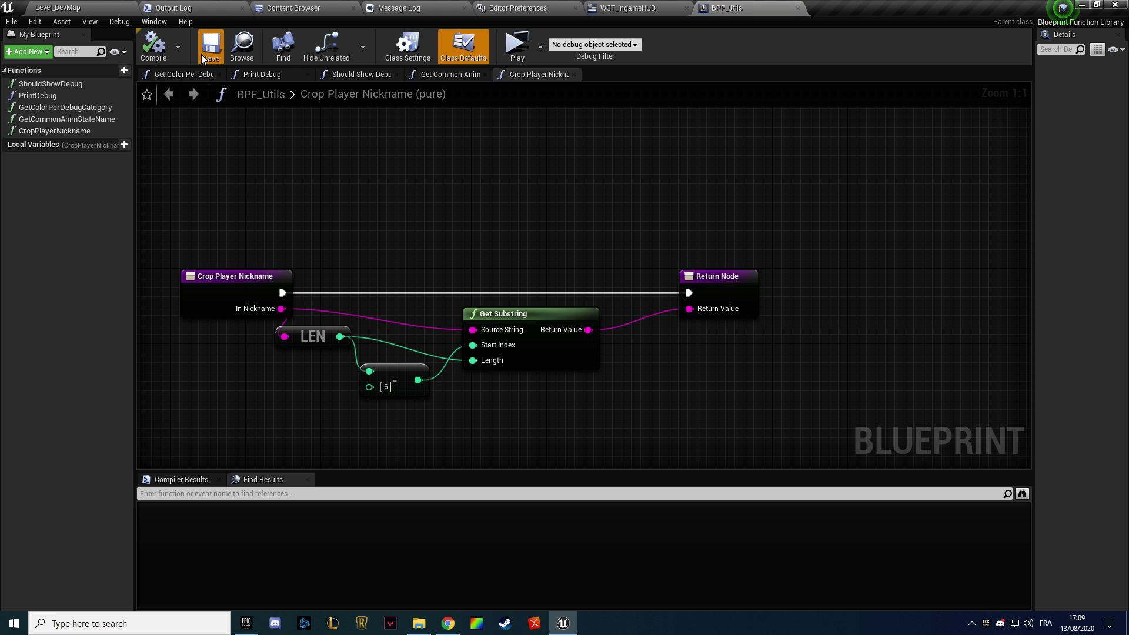
pyautogui.click(121, 70)
pyautogui.write('G')
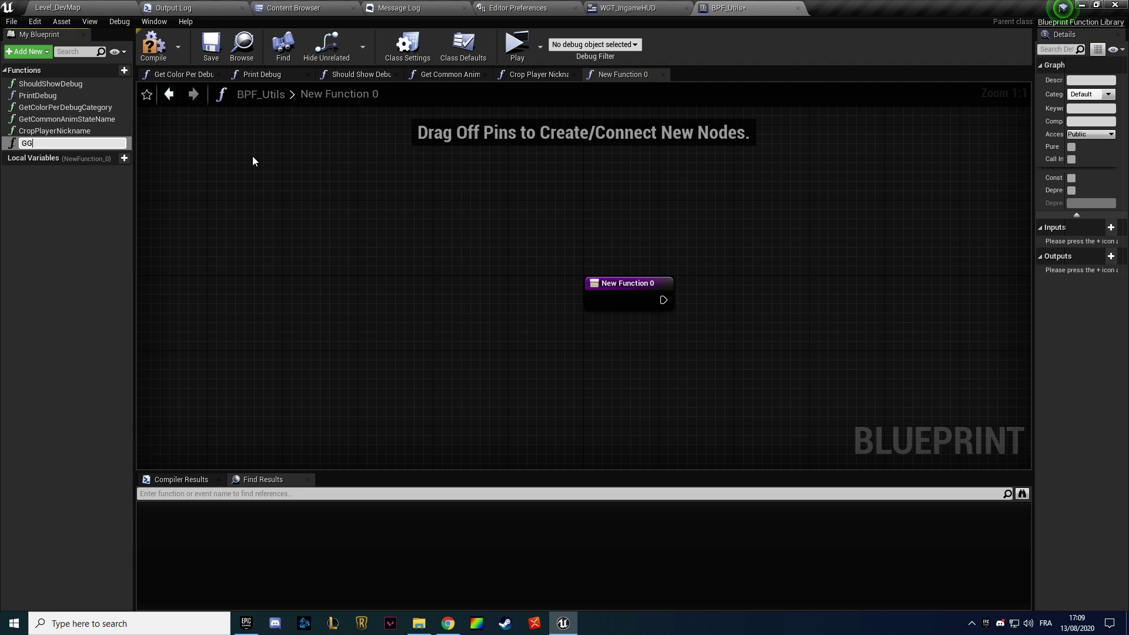
pyautogui.write('HtIconPerPhase')
pyautogui.press('Return')
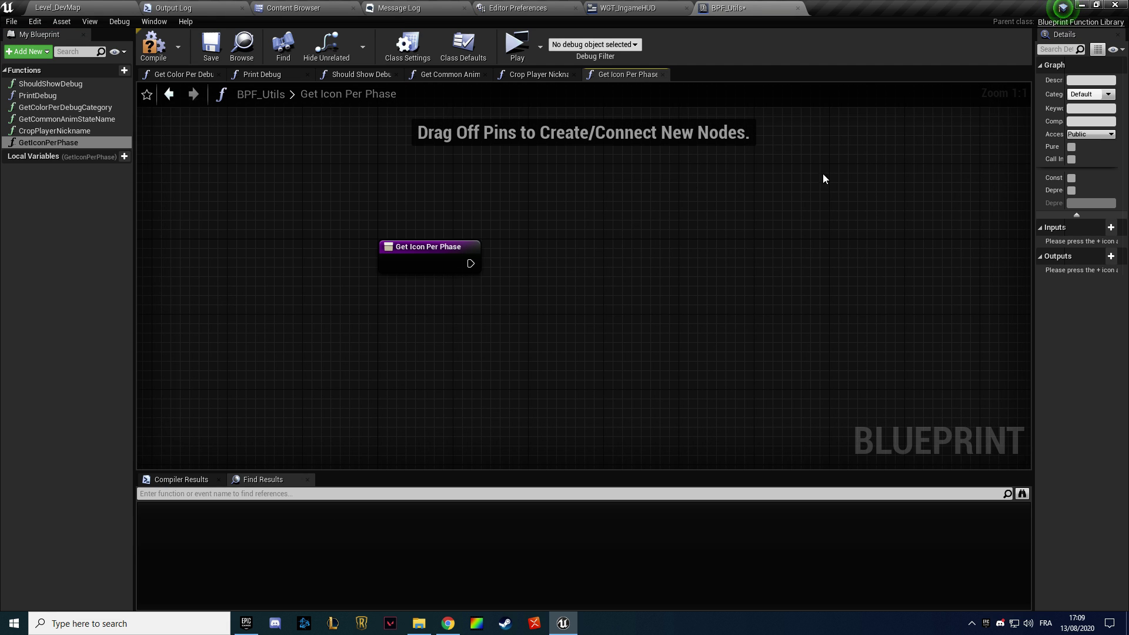
# Give GetIconPerPhase a Texture 2D output named ReturnValue and mark the function as pure
pyautogui.moveTo(1029, 310); pyautogui.dragTo(863, 294)
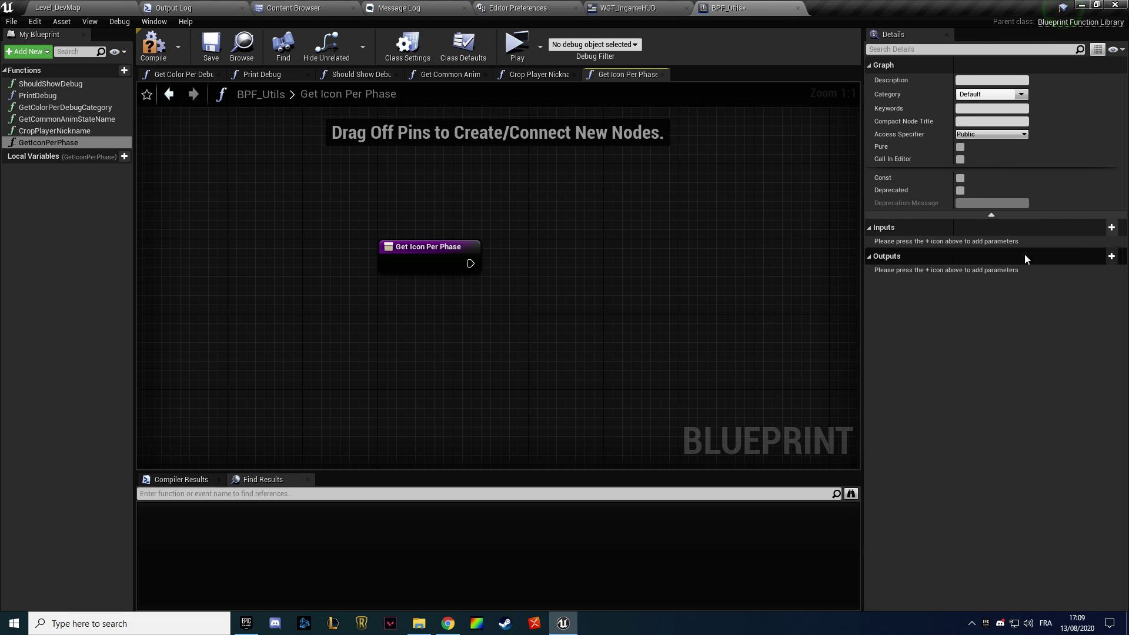
pyautogui.click(1111, 256)
pyautogui.click(994, 228)
pyautogui.write('texture2d')
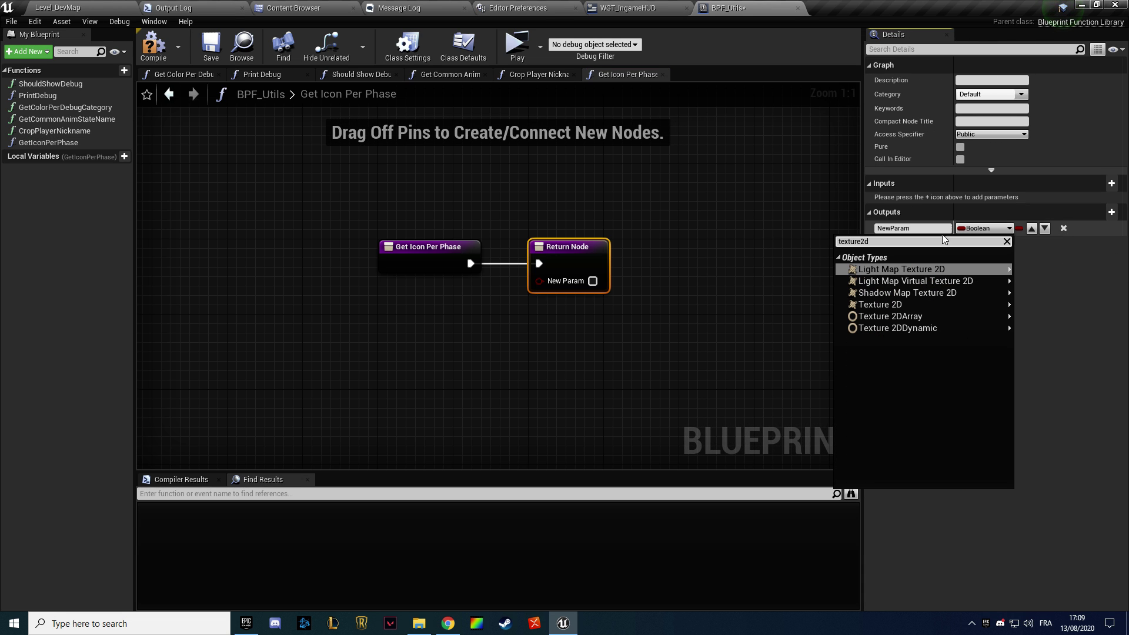
pyautogui.click(906, 304)
pyautogui.click(910, 229)
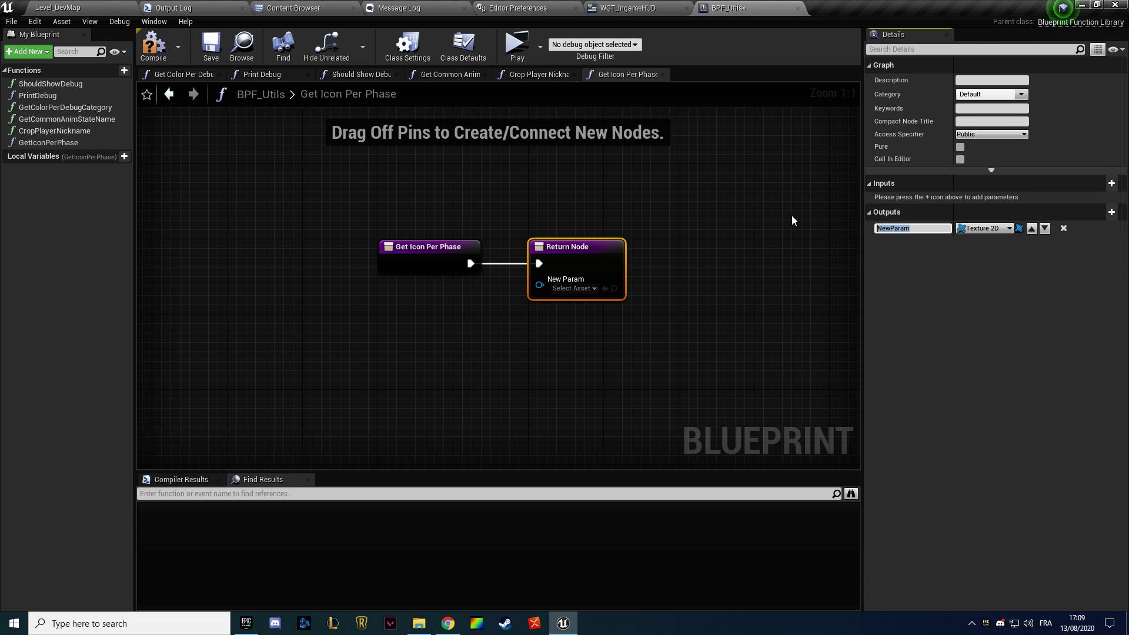
pyautogui.write('ReturnValue')
pyautogui.press('Return')
pyautogui.click(960, 146)
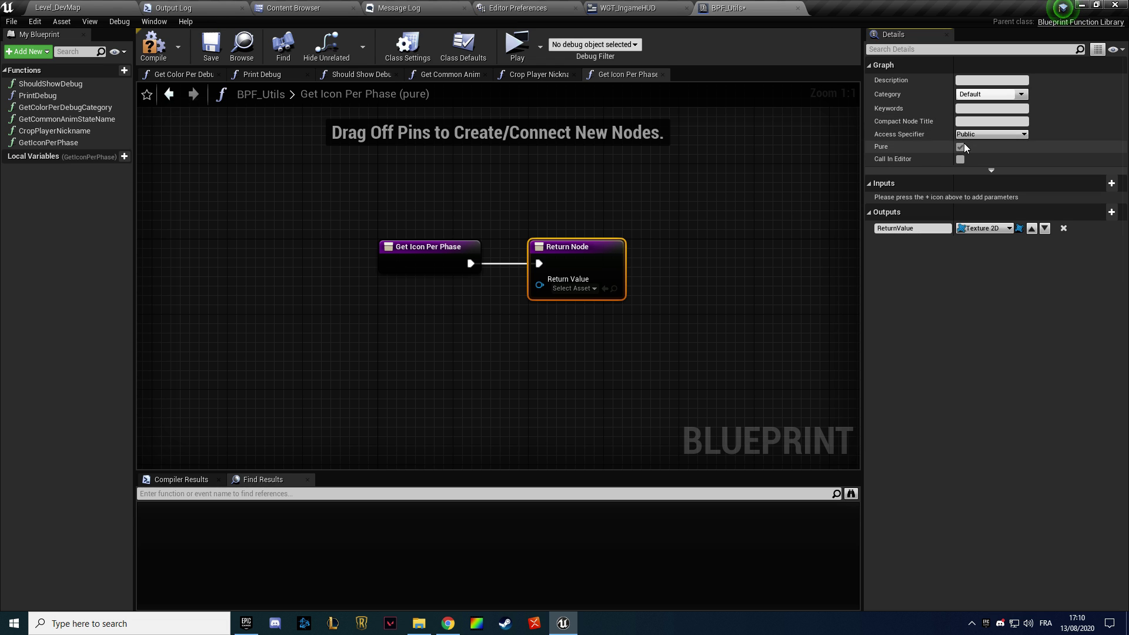
# Add an EGamePhase enum input named InPhase to the GetIconPerPhase function
pyautogui.click(1088, 184)
pyautogui.click(999, 200)
pyautogui.write('phase')
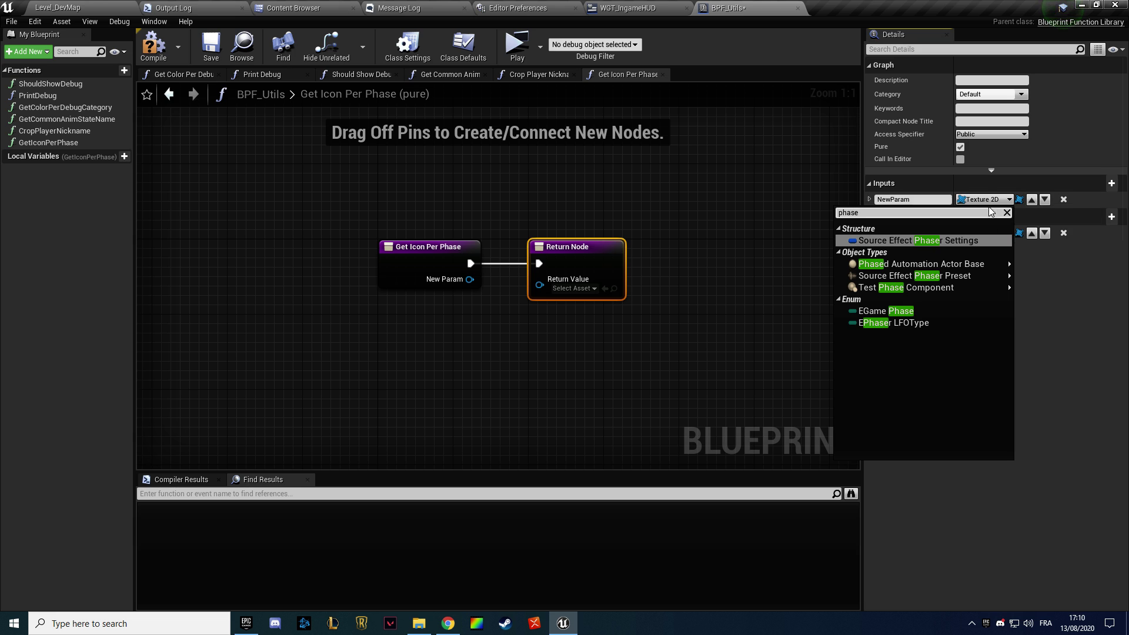
pyautogui.click(886, 311)
pyautogui.click(911, 199)
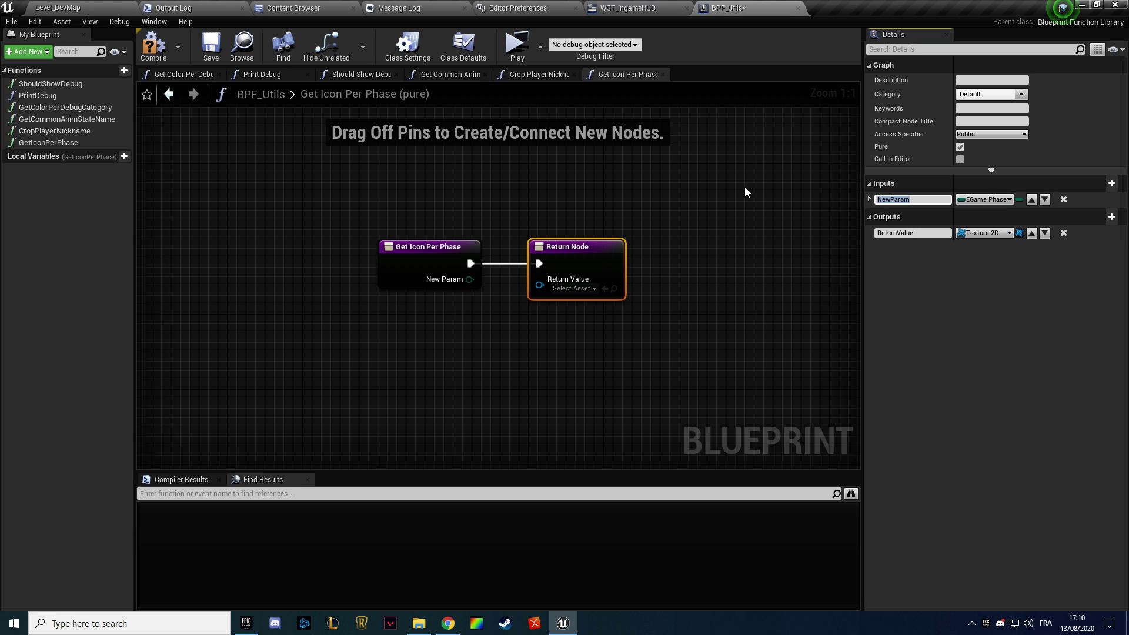
pyautogui.write('InPhase')
pyautogui.press('Return')
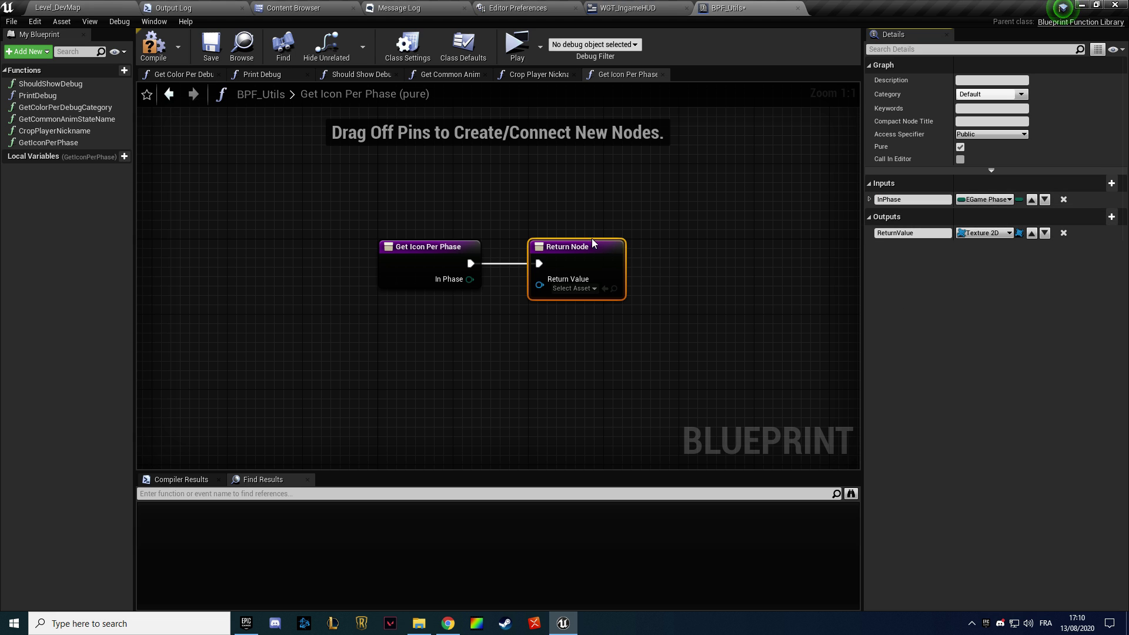
# Feed Return Value from a new Select node indexed by In Phase, and space out the nodes between entry and return
pyautogui.moveTo(587, 248); pyautogui.dragTo(766, 251)
pyautogui.moveTo(718, 285); pyautogui.dragTo(627, 328)
pyautogui.write('select')
pyautogui.press('Return')
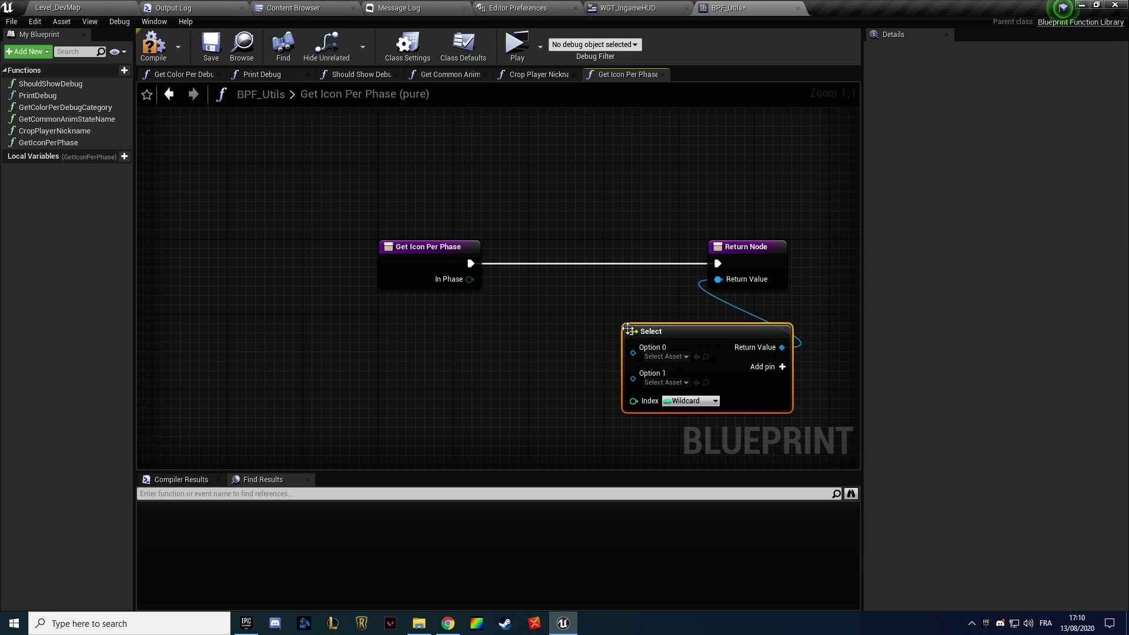
pyautogui.moveTo(470, 280); pyautogui.dragTo(634, 401)
pyautogui.moveTo(736, 402); pyautogui.dragTo(632, 365)
pyautogui.moveTo(768, 270); pyautogui.dragTo(797, 269)
pyautogui.moveTo(628, 224); pyautogui.dragTo(604, 227)
pyautogui.moveTo(580, 231); pyautogui.dragTo(482, 227, button='right')
pyautogui.moveTo(524, 296); pyautogui.dragTo(495, 295)
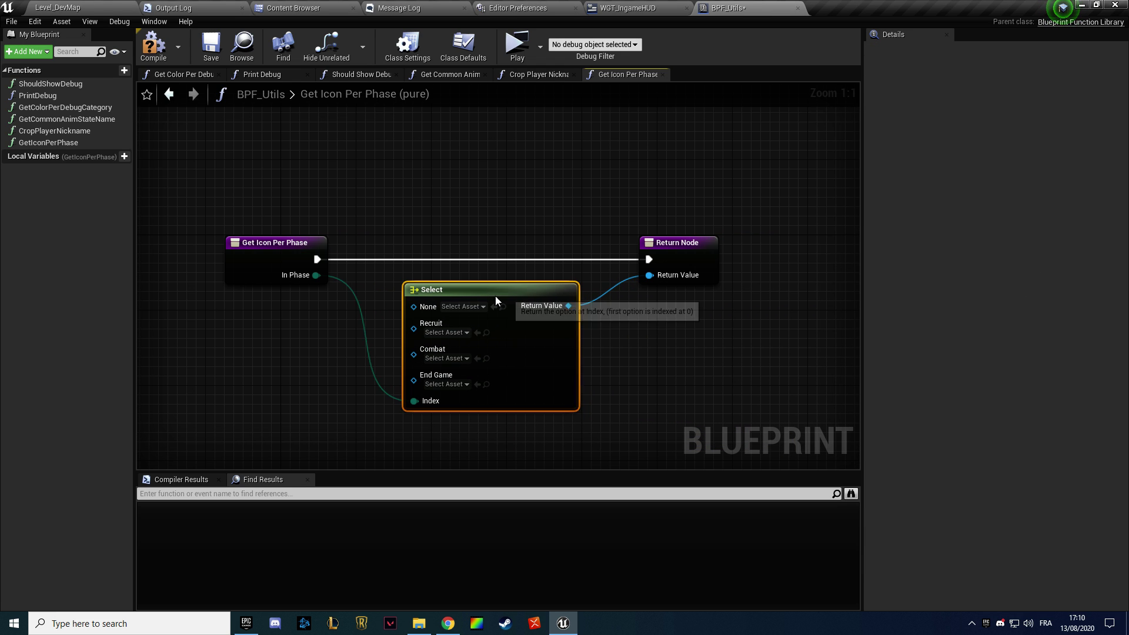
# Assign T_Phase_Recruitment to the Select node's None and Recruit options, T_Phase_Combat to Combat and T_Phase_EndGame to End Game
pyautogui.click(453, 306)
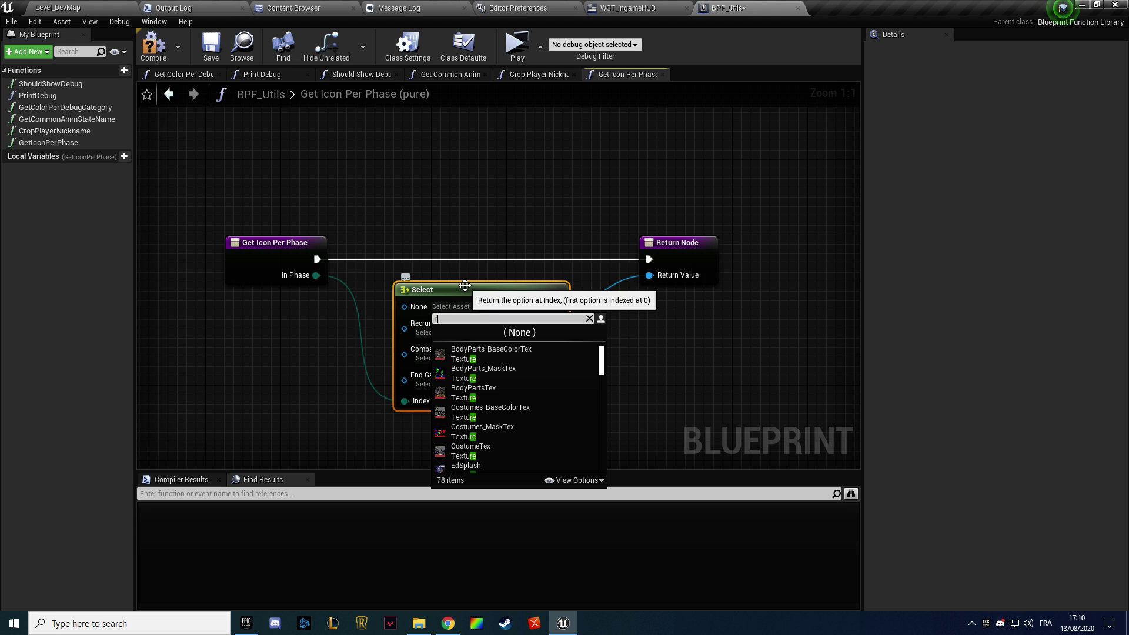
pyautogui.write('phase')
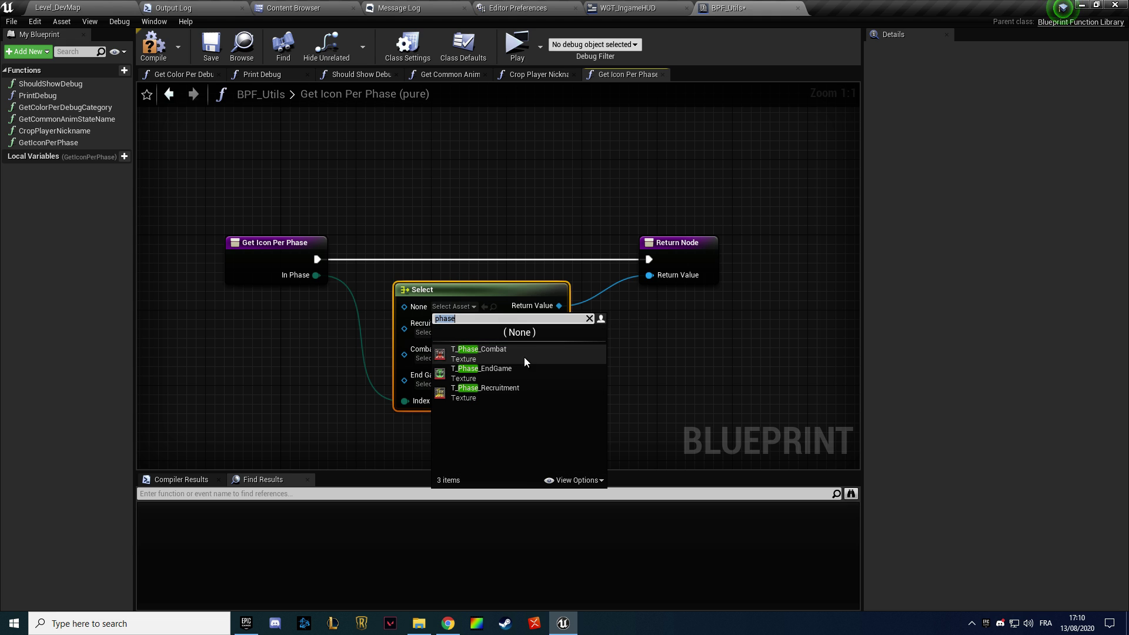
pyautogui.click(489, 397)
pyautogui.click(441, 341)
pyautogui.write('phase')
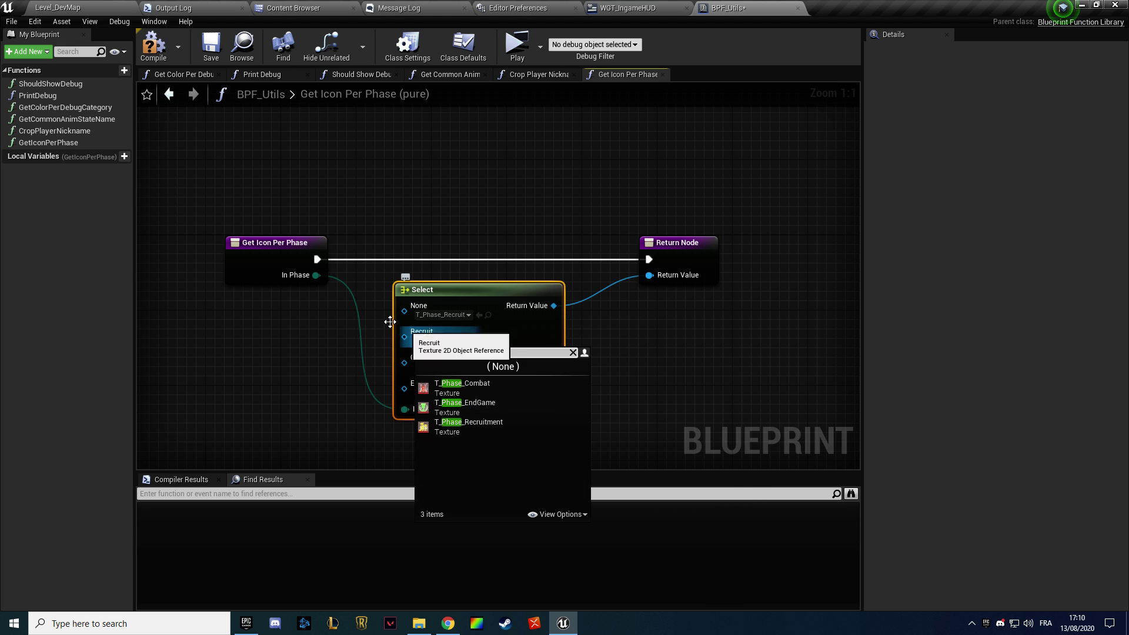
pyautogui.click(469, 426)
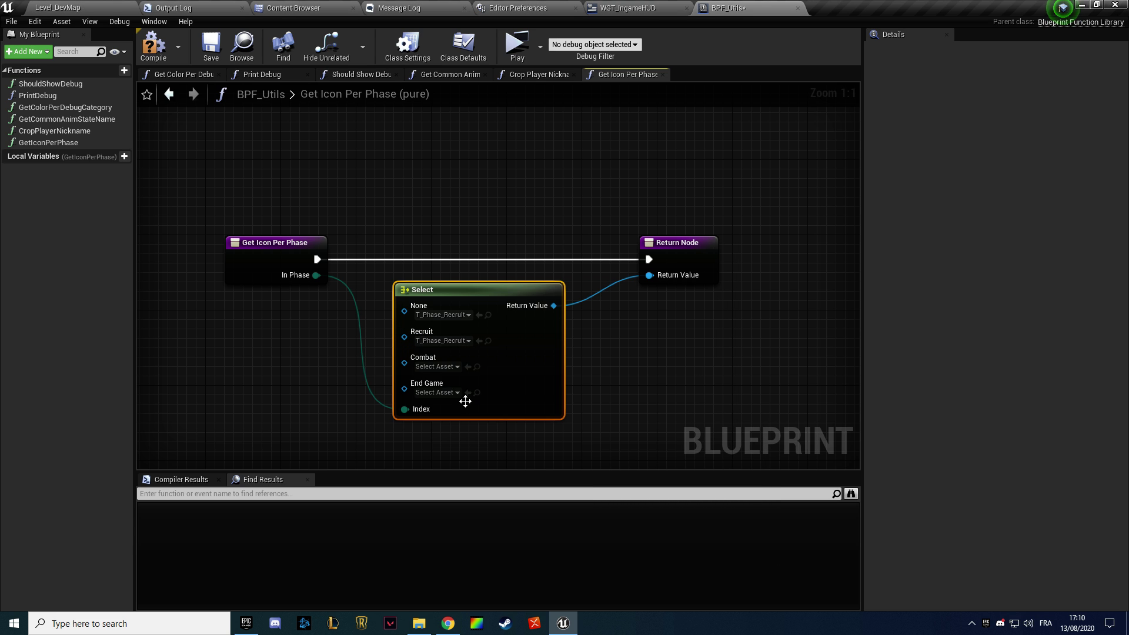
pyautogui.click(437, 366)
pyautogui.write('phase')
pyautogui.click(522, 408)
pyautogui.click(436, 393)
pyautogui.write('phase')
pyautogui.click(506, 460)
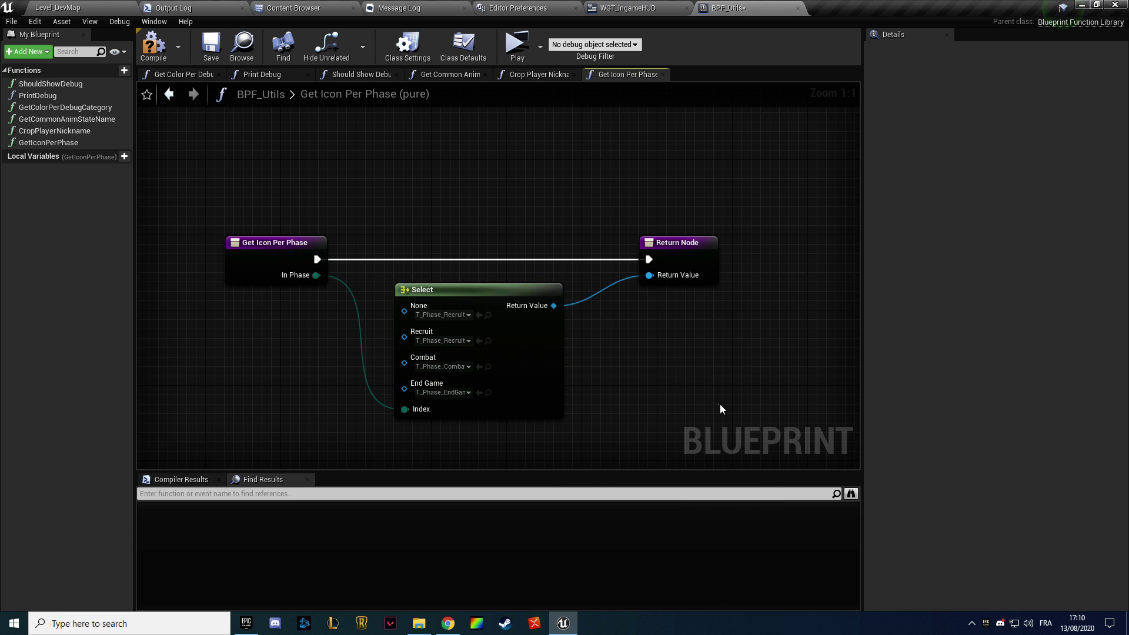
# Compile BPF_Utils and add a Get Icon Per Phase node below the SetText group in WGT_IngameHUD's On Enter New Phase graph
pyautogui.click(154, 47)
pyautogui.click(627, 8)
pyautogui.click(723, 7)
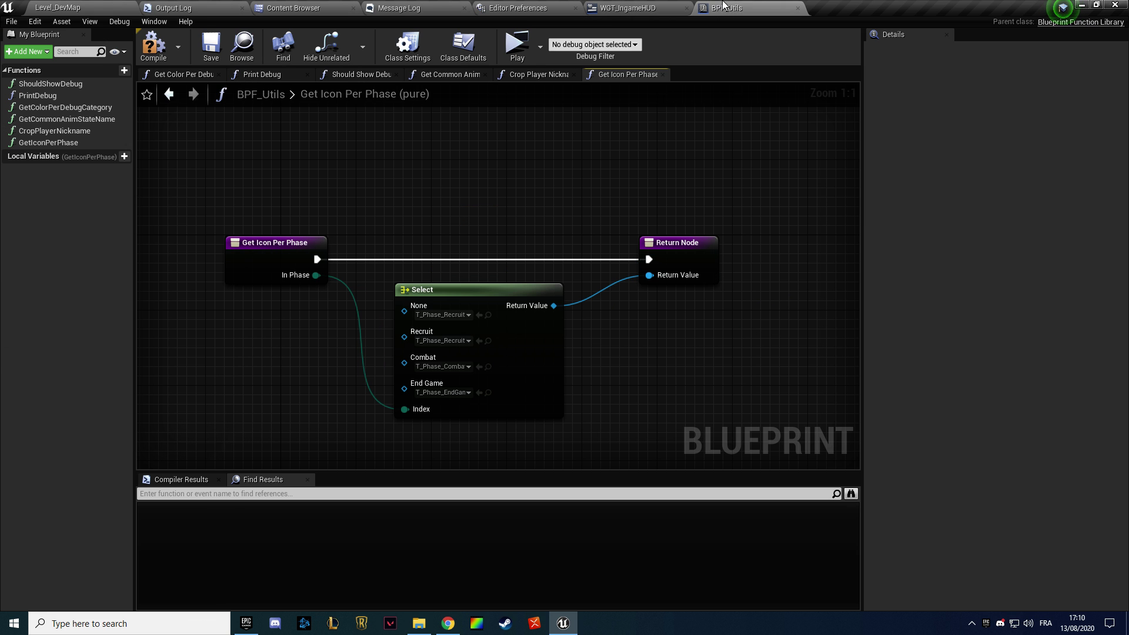
pyautogui.click(647, 8)
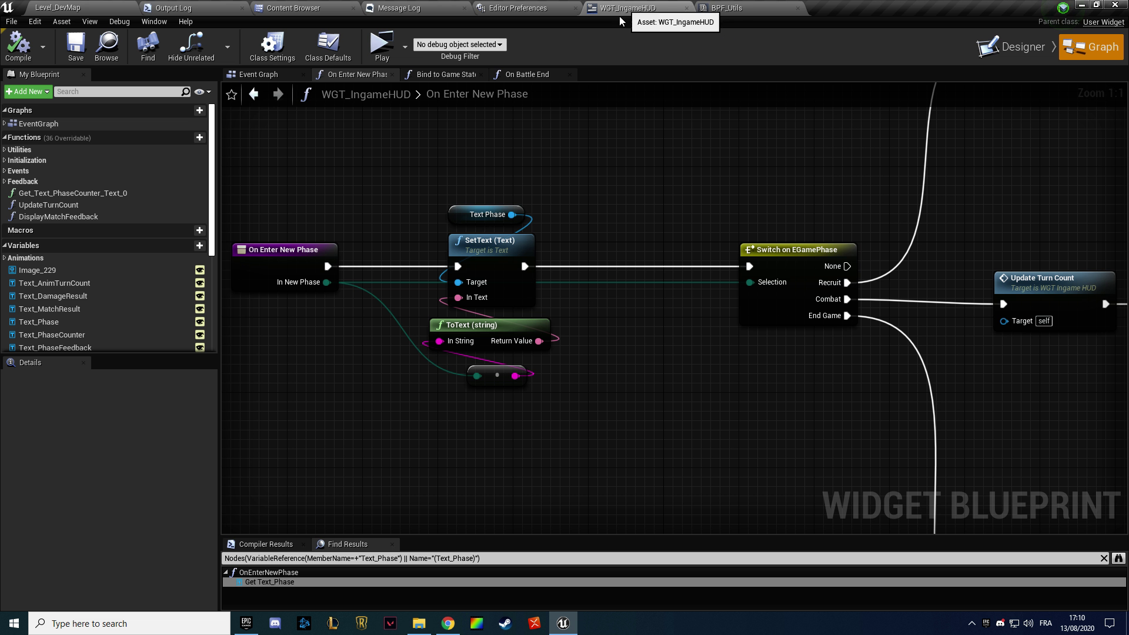
pyautogui.moveTo(486, 442); pyautogui.dragTo(632, 407, button='right')
pyautogui.rightClick(461, 346)
pyautogui.write('get icon')
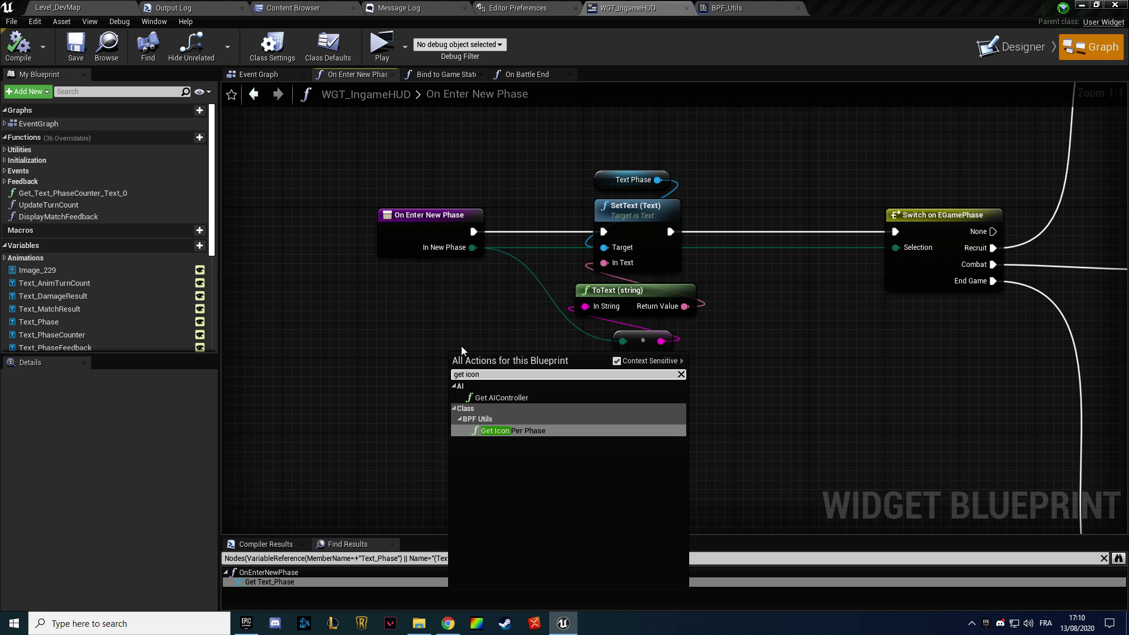
pyautogui.press('Return')
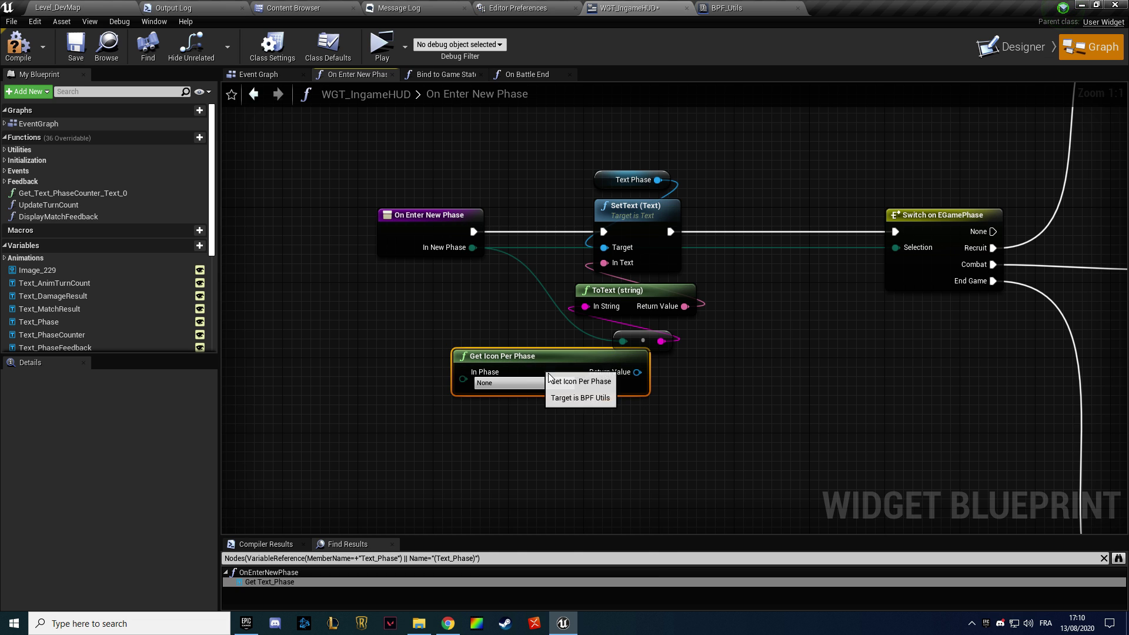
# Rename BPF_Utils' GetIconPerPhase function to GetPhaseIcon, save the library, and extend the name to GetGamePhaseIcon
pyautogui.click(751, 6)
pyautogui.click(40, 146)
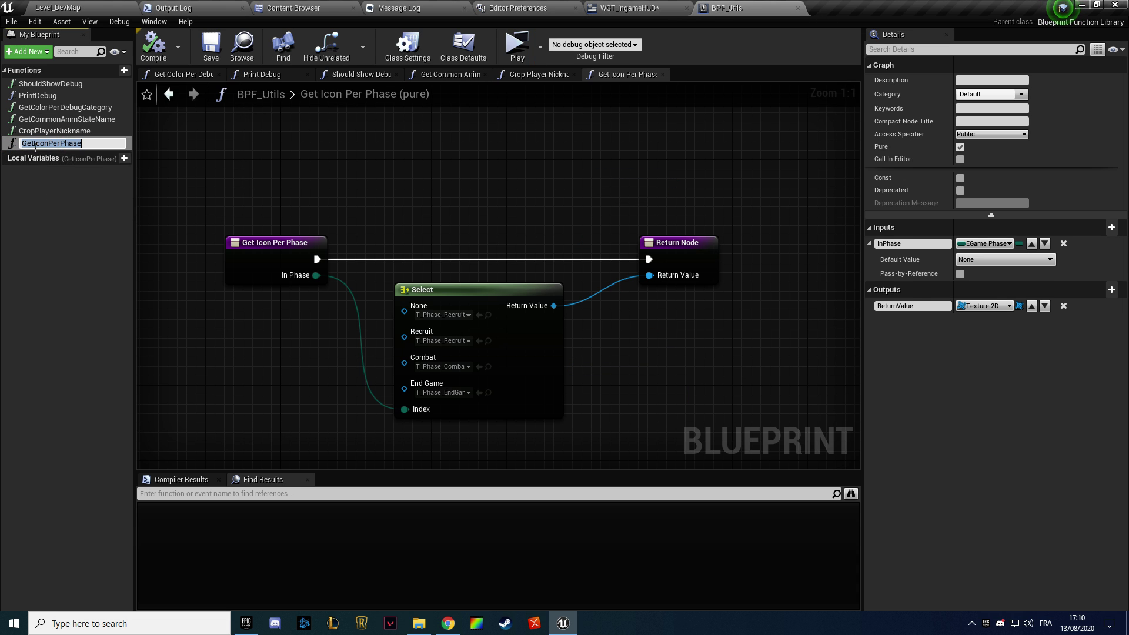
pyautogui.moveTo(34, 144); pyautogui.dragTo(199, 156)
pyautogui.write('PhaseIcon')
pyautogui.press('Return')
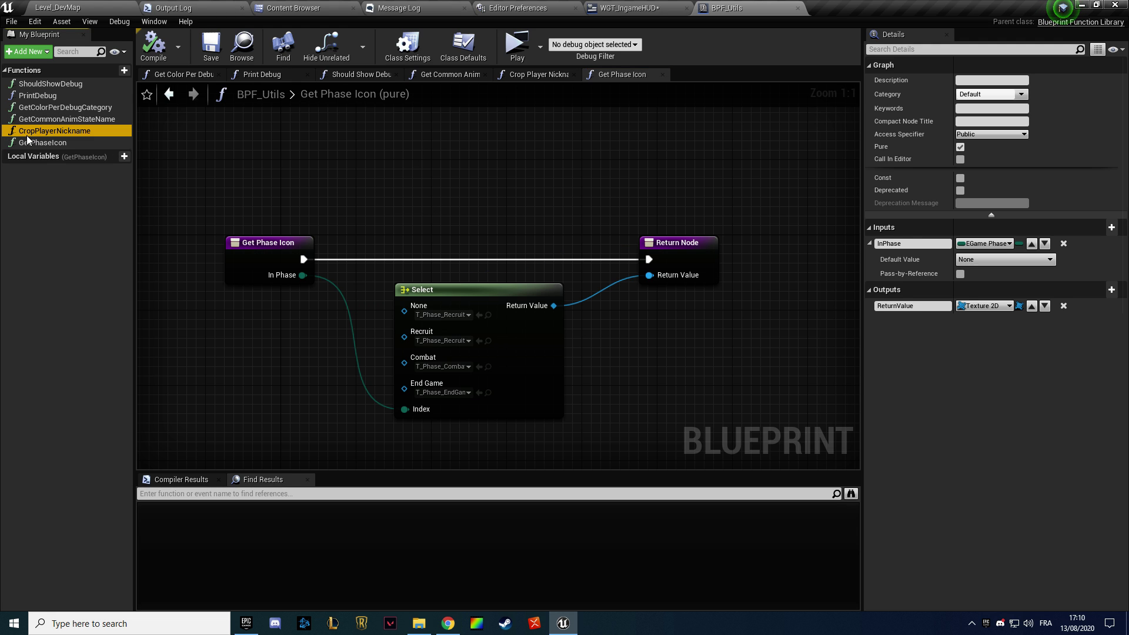
pyautogui.hotkey('ctrl', 's')
pyautogui.click(35, 143)
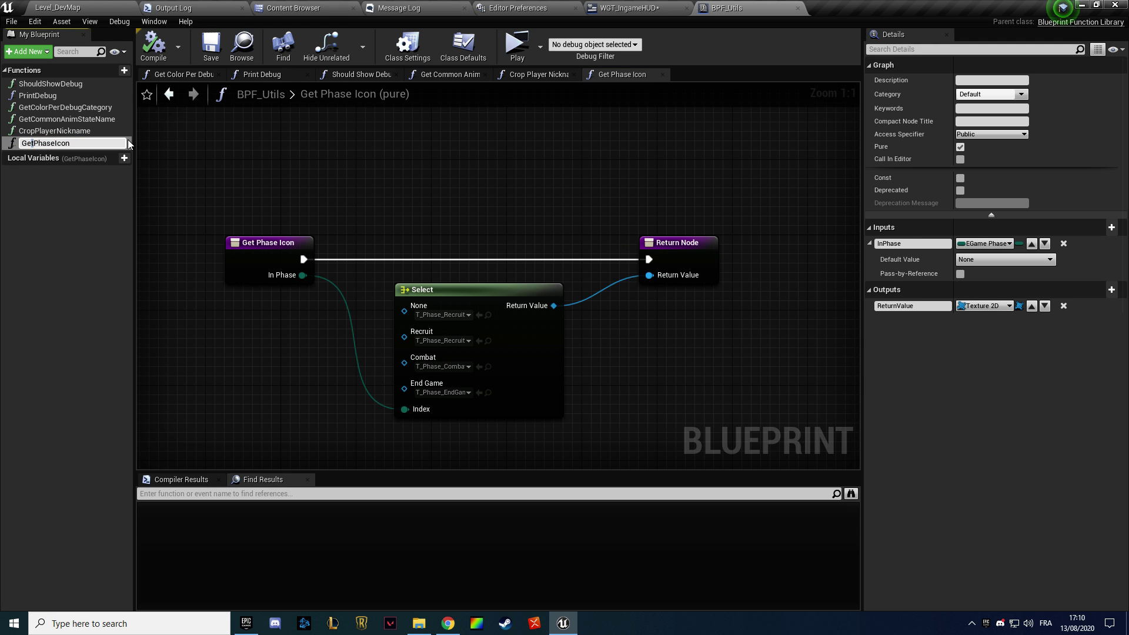
pyautogui.write('Game')
pyautogui.press('Return')
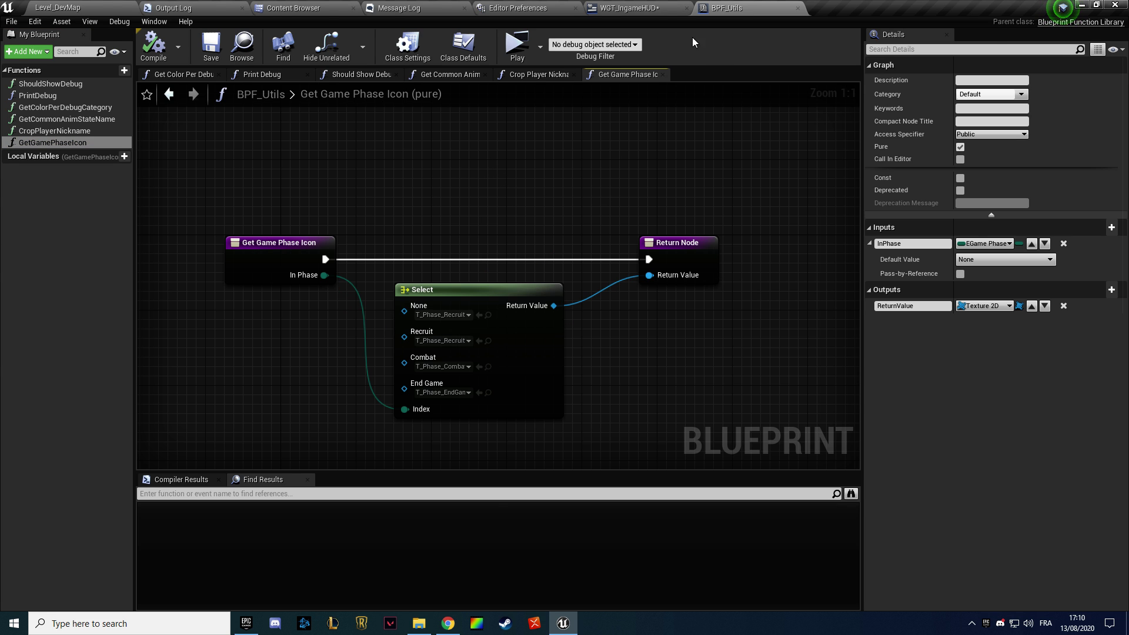
# In WGT_IngameHUD, move the On Enter New Phase entry and SetText group away from Switch on EGamePhase to free space
pyautogui.click(628, 7)
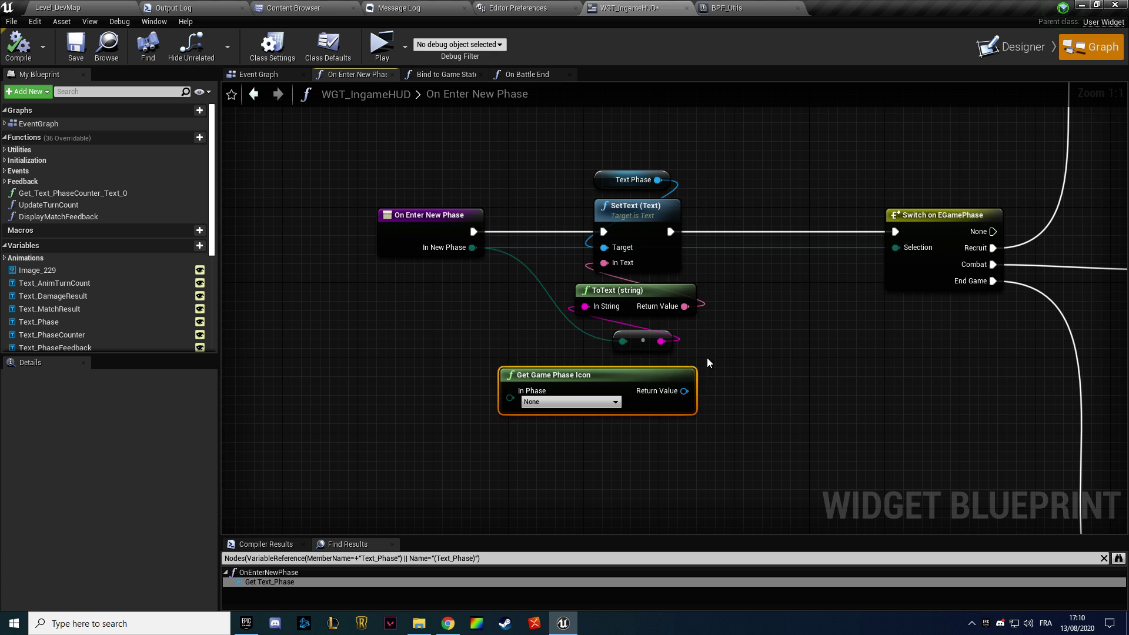
pyautogui.moveTo(406, 141); pyautogui.dragTo(720, 352)
pyautogui.moveTo(606, 244); pyautogui.dragTo(547, 239)
# Rename the phase icon image Image_229 in the WGT_IngameHUD layout to Image_GamePhaseIcon
pyautogui.click(1012, 47)
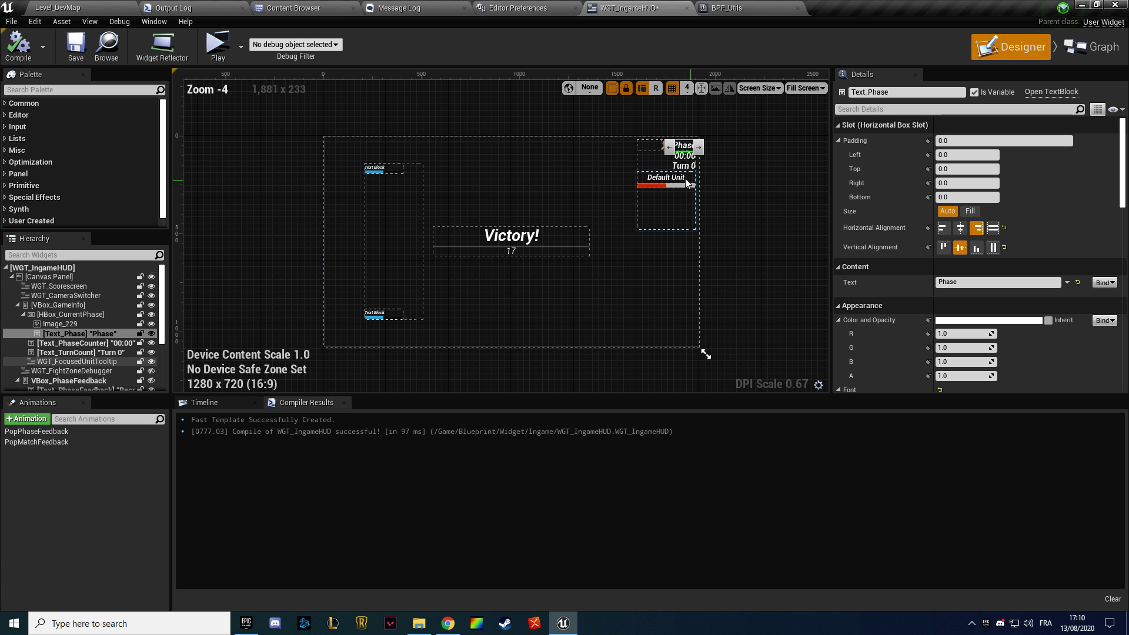
pyautogui.click(662, 146)
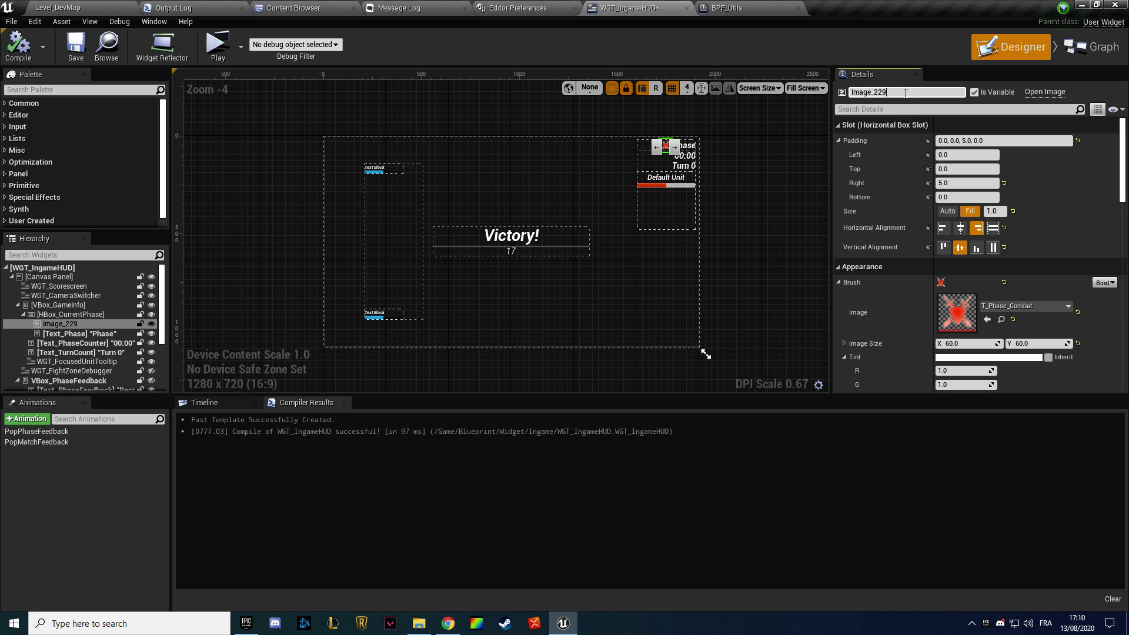
pyautogui.moveTo(906, 93); pyautogui.dragTo(728, 97)
pyautogui.write('Image_')
pyautogui.write('Phase')
pyautogui.press('BackSpace')
pyautogui.press('BackSpace')
pyautogui.press('BackSpace')
pyautogui.press('BackSpace')
pyautogui.press('BackSpace')
pyautogui.write('GamePhaseIcon')
pyautogui.press('Return')
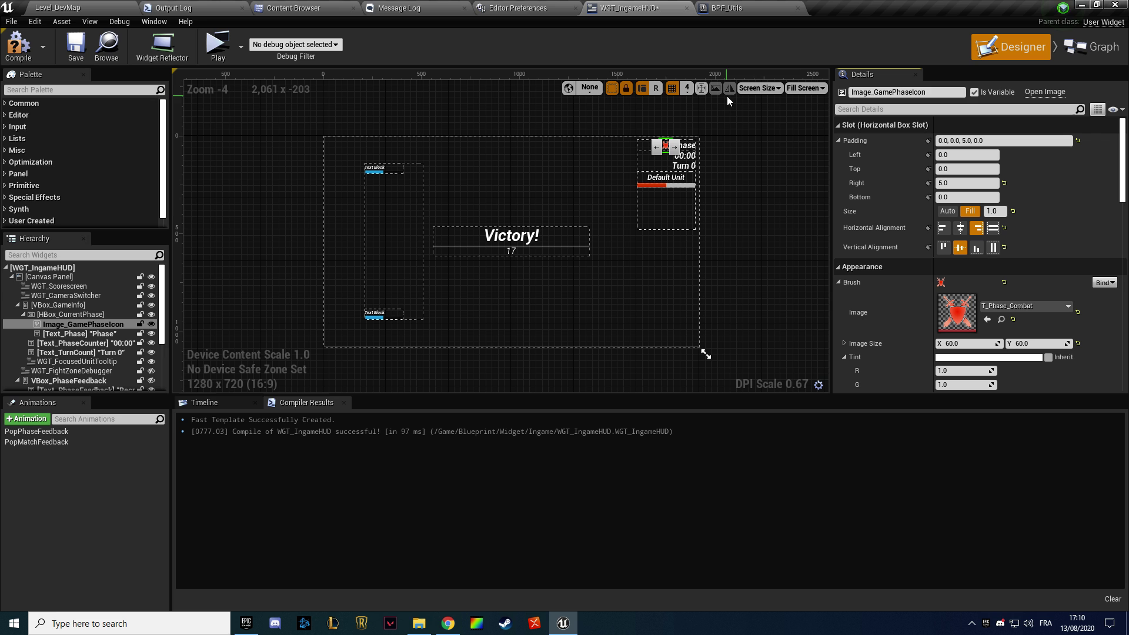
# Place a getter for Image_GamePhaseIcon above the free space before Switch on EGamePhase in the On Enter New Phase graph
pyautogui.click(1081, 56)
pyautogui.moveTo(130, 259); pyautogui.dragTo(705, 120)
# Try a Set Brush node on the Image Game Phase Icon reference and delete it
pyautogui.moveTo(791, 124); pyautogui.dragTo(702, 239)
pyautogui.write('set br')
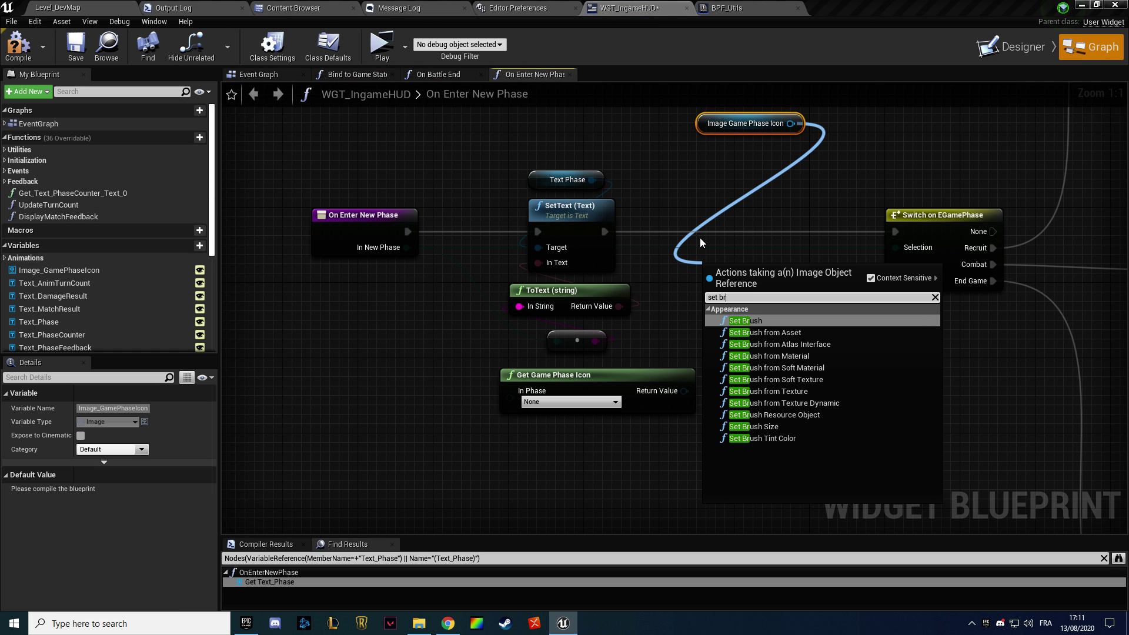
pyautogui.write('us')
pyautogui.click(760, 320)
pyautogui.moveTo(759, 279); pyautogui.dragTo(778, 232)
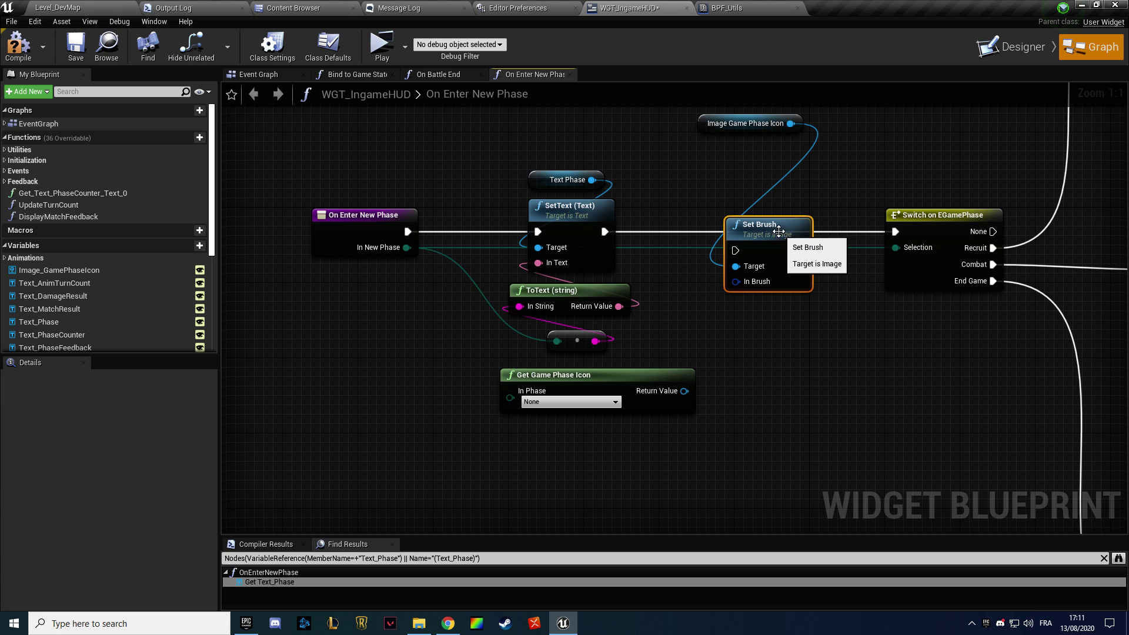
pyautogui.press('Delete')
# Add a Set Brush from Texture node targeting Image Game Phase Icon between SetText and Switch on EGamePhase
pyautogui.moveTo(791, 124); pyautogui.dragTo(751, 207)
pyautogui.write('set ima')
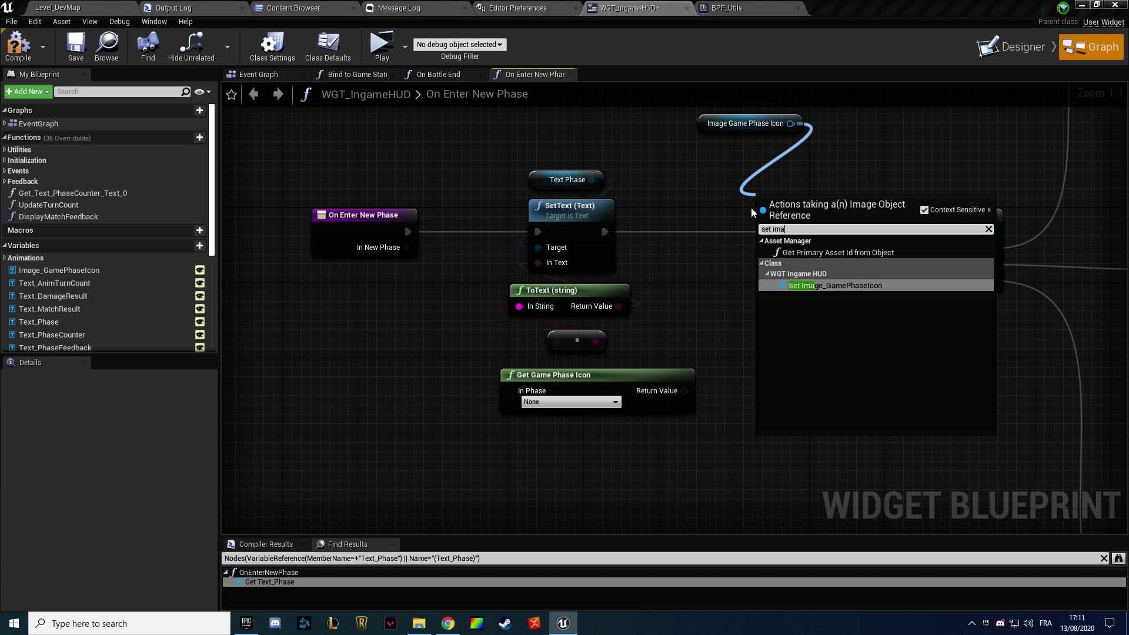
pyautogui.press('BackSpace')
pyautogui.press('BackSpace')
pyautogui.press('BackSpace')
pyautogui.write('br')
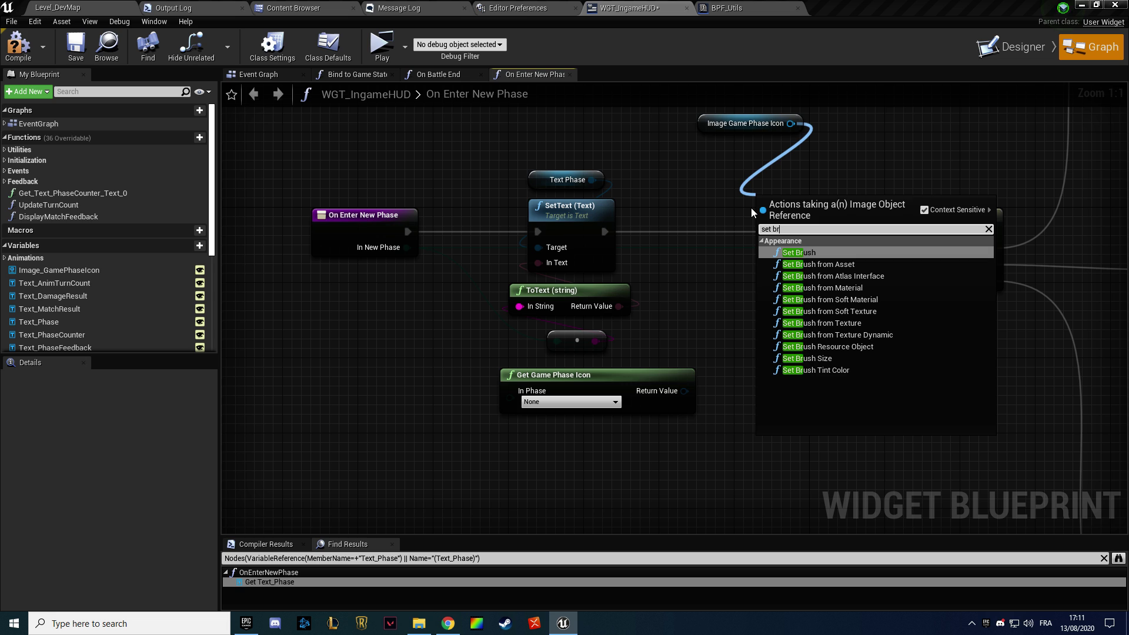
pyautogui.write('ush')
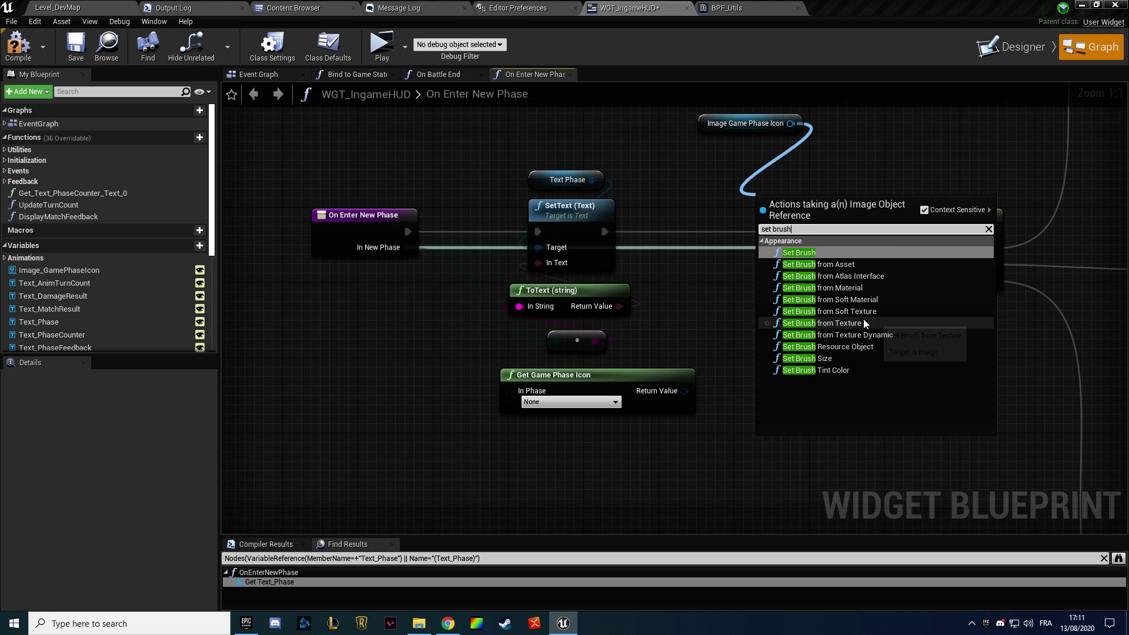
pyautogui.click(859, 322)
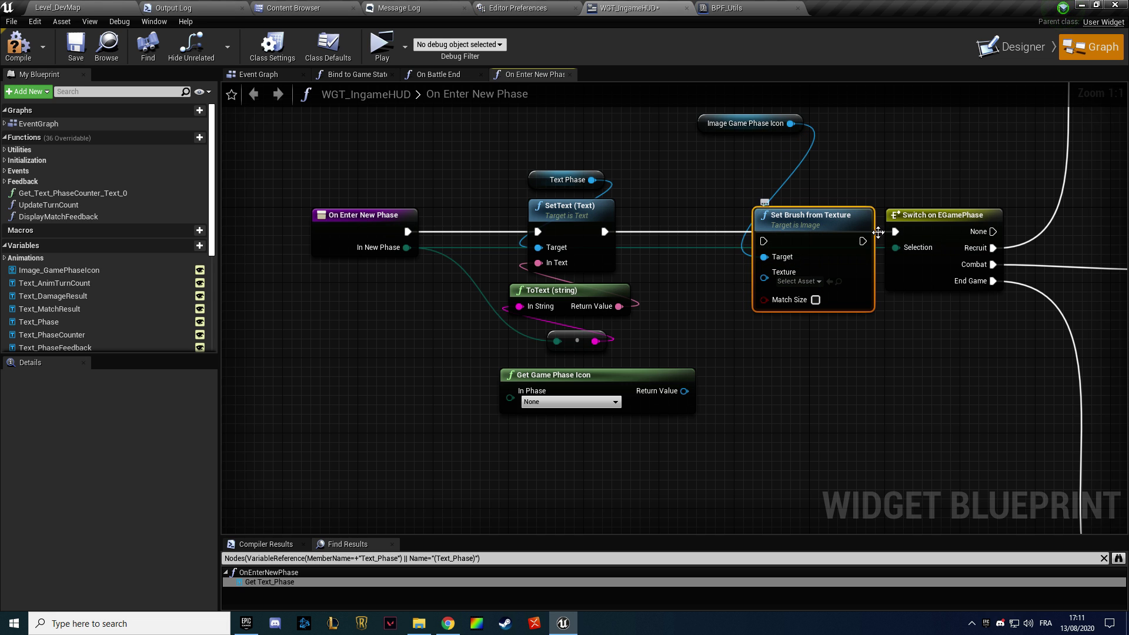
pyautogui.moveTo(811, 206); pyautogui.dragTo(783, 206)
# Wire SetText's execution into Set Brush from Texture, Get Game Phase Icon's Return Value into Texture, and In New Phase into In Phase
pyautogui.moveTo(605, 232)
pyautogui.mouseDown()
pyautogui.moveTo(781, 239)
pyautogui.moveTo(736, 233)
pyautogui.mouseUp()
pyautogui.moveTo(684, 391); pyautogui.dragTo(760, 272)
pyautogui.moveTo(408, 247); pyautogui.dragTo(512, 390)
pyautogui.moveTo(452, 338); pyautogui.dragTo(408, 315, button='right')
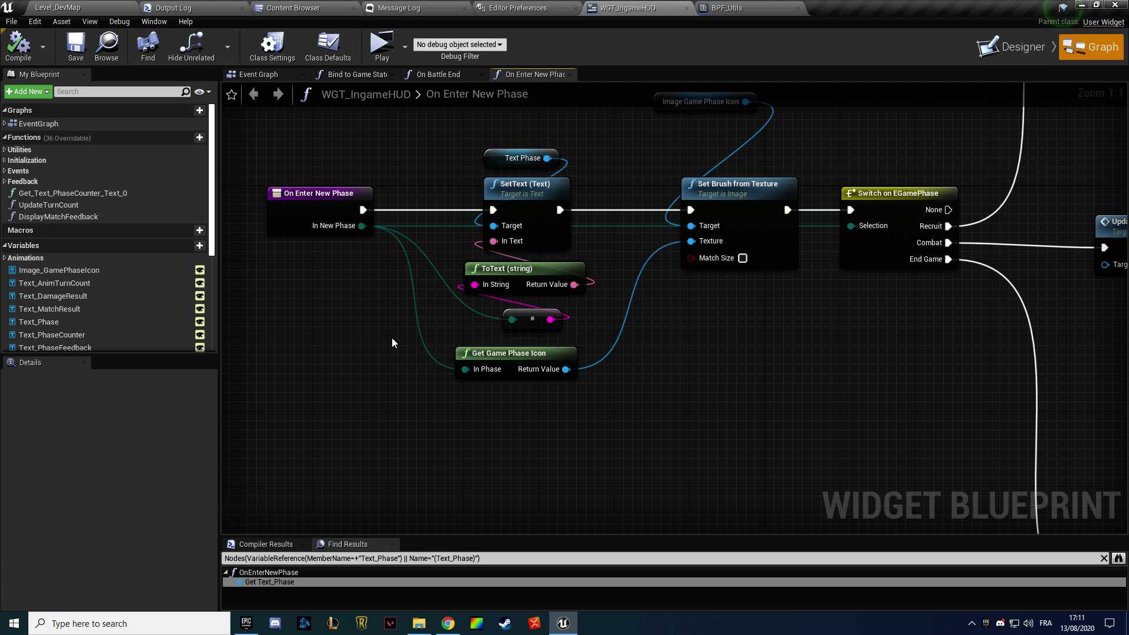
# Run the game preview twice, checking the phase icon on the server and client windows through the phase changes
pyautogui.hotkey('alt', 'p')
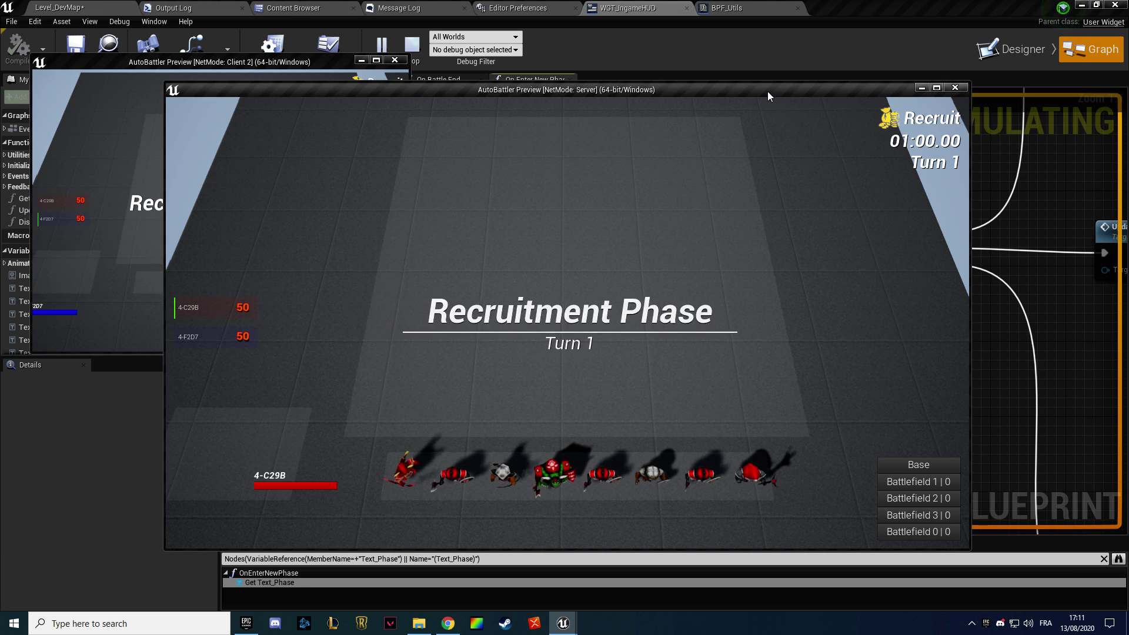
pyautogui.moveTo(768, 89); pyautogui.dragTo(868, 98)
pyautogui.click(334, 179)
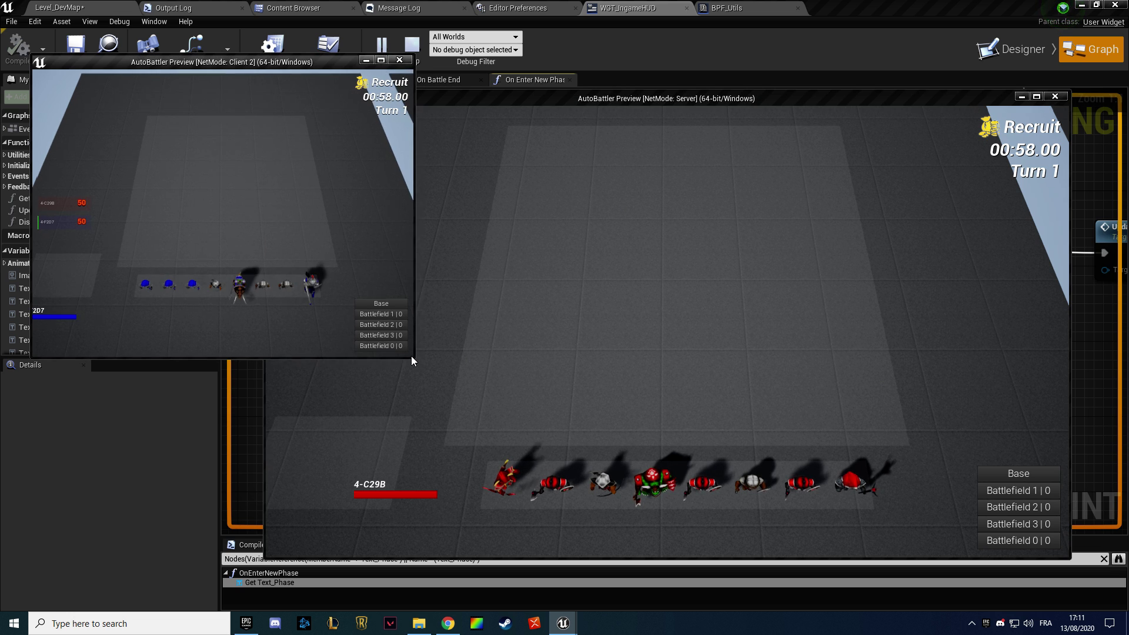
pyautogui.moveTo(411, 354); pyautogui.dragTo(583, 441)
pyautogui.click(760, 356)
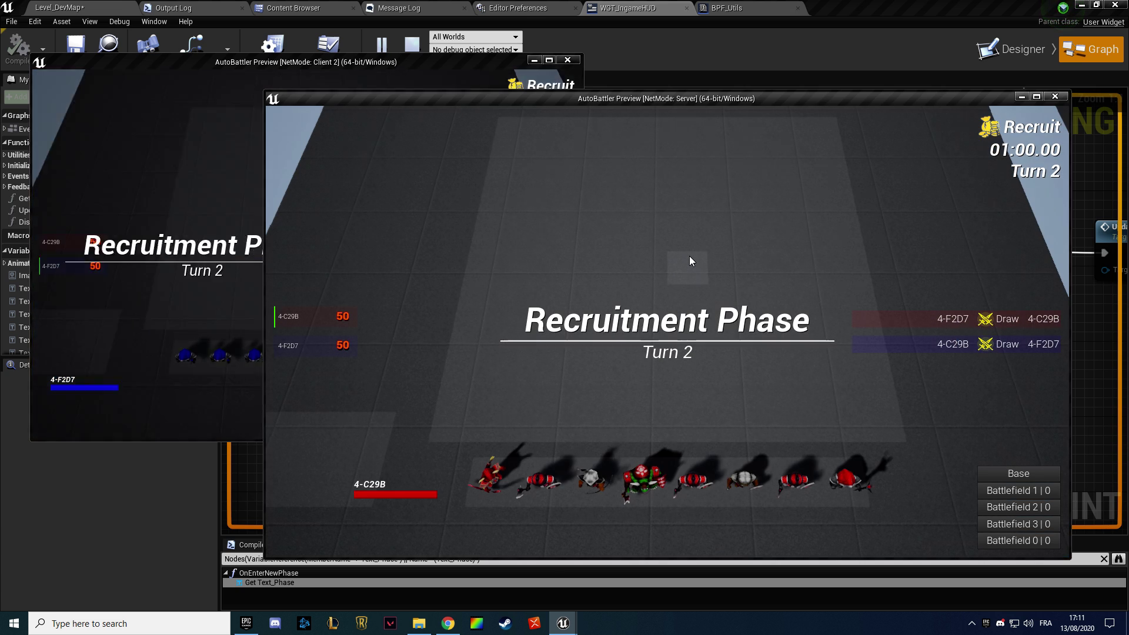
pyautogui.press('Escape')
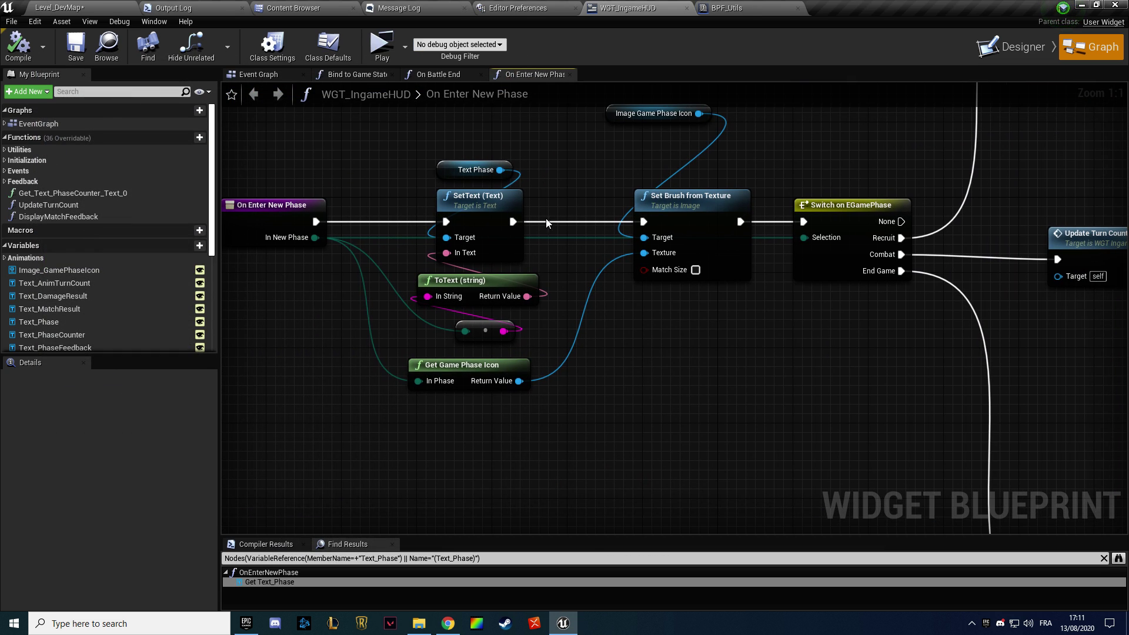
pyautogui.hotkey('alt', 'p')
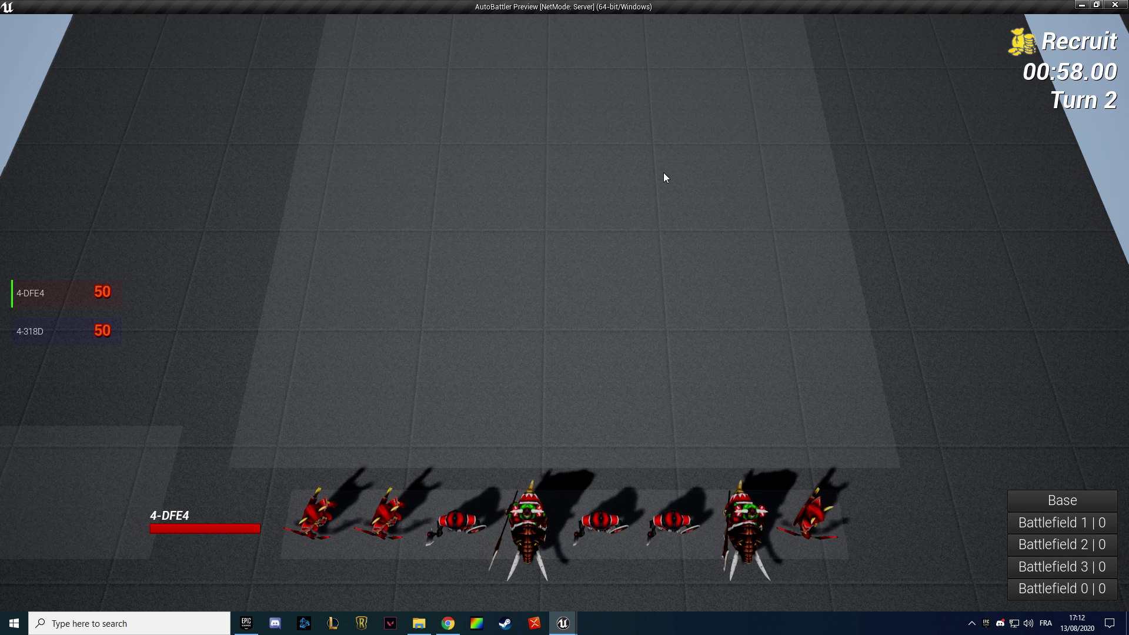
pyautogui.press('Escape')
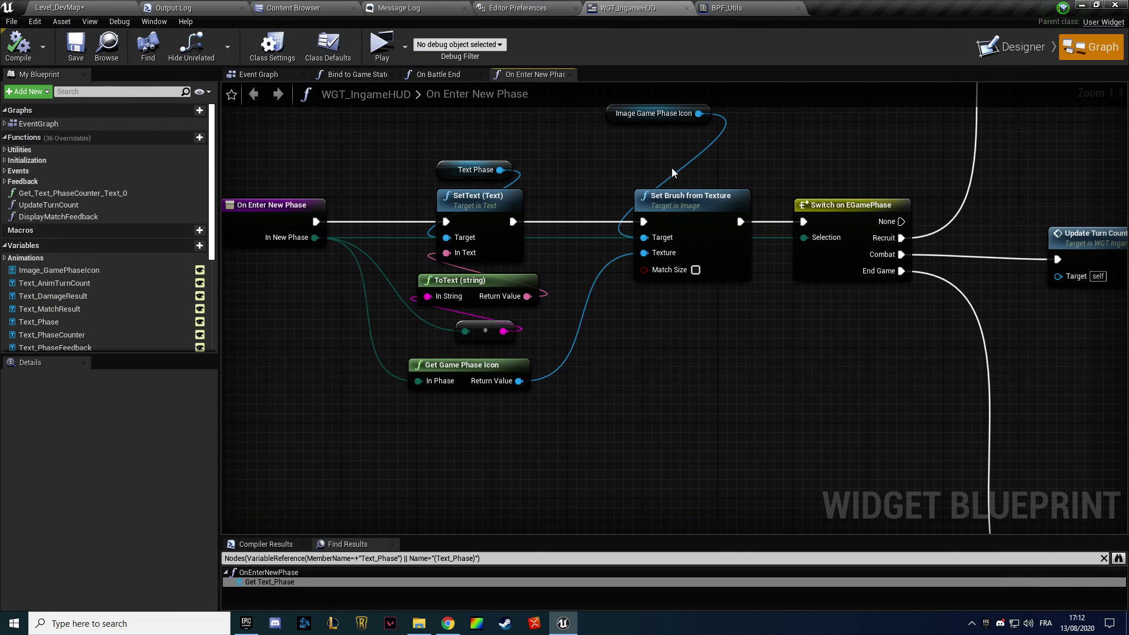
# Search the project's assets for "phase" and close the search without opening anything
pyautogui.scroll(-2, 638, 441)
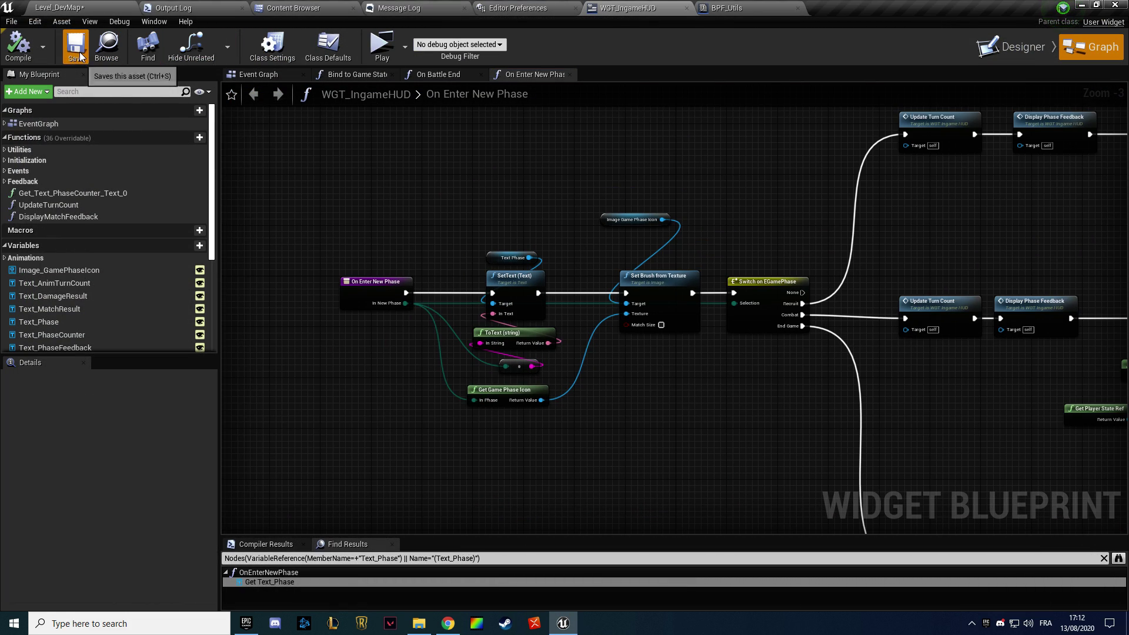
pyautogui.moveTo(308, 139); pyautogui.dragTo(702, 411)
pyautogui.scroll(1, 397, 400)
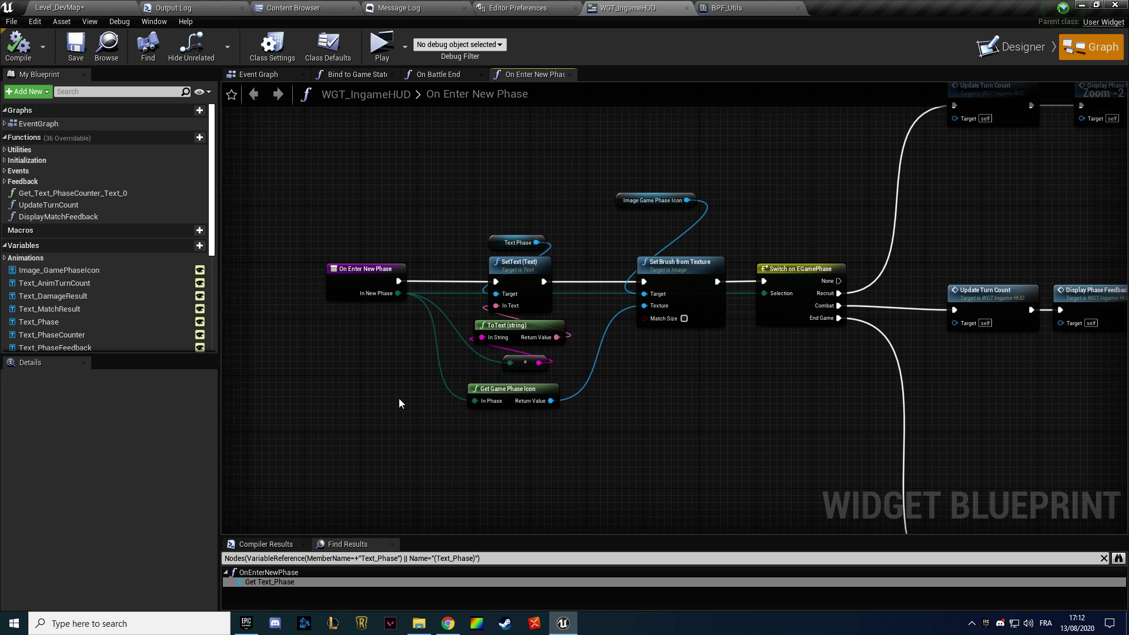
pyautogui.hotkey('ctrl', 'p')
pyautogui.write('^has')
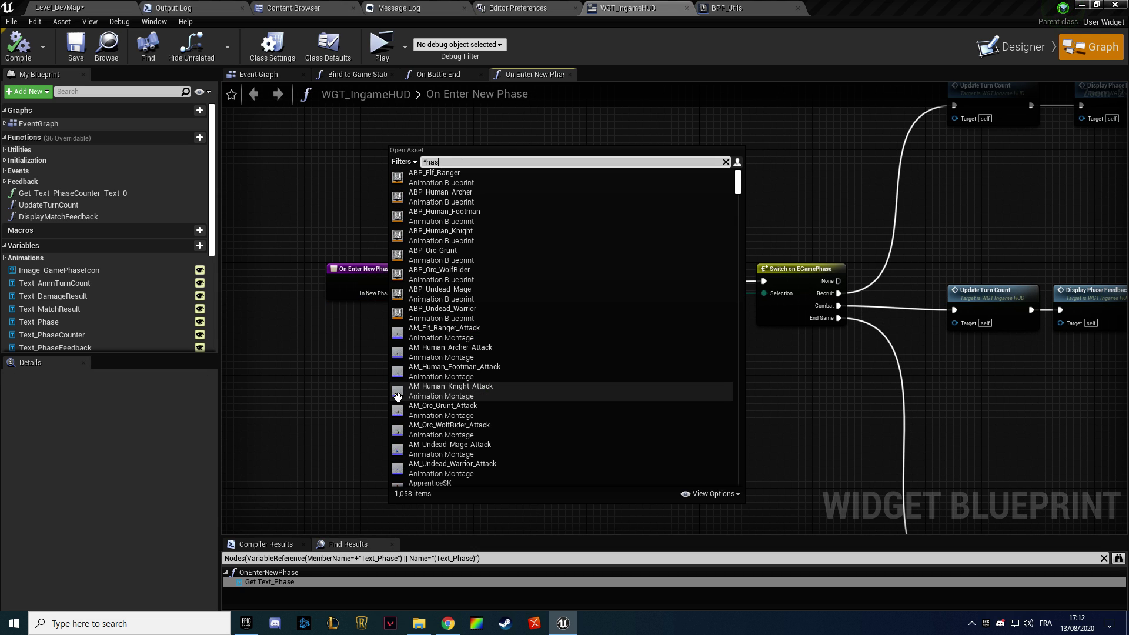
pyautogui.write('ephase')
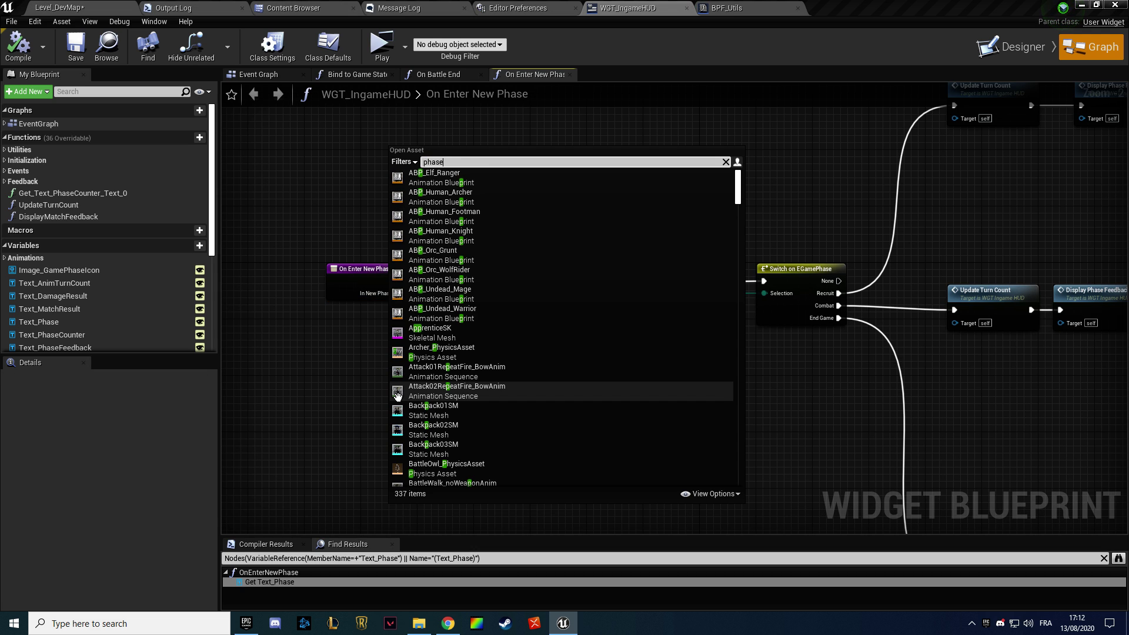
pyautogui.click(547, 94)
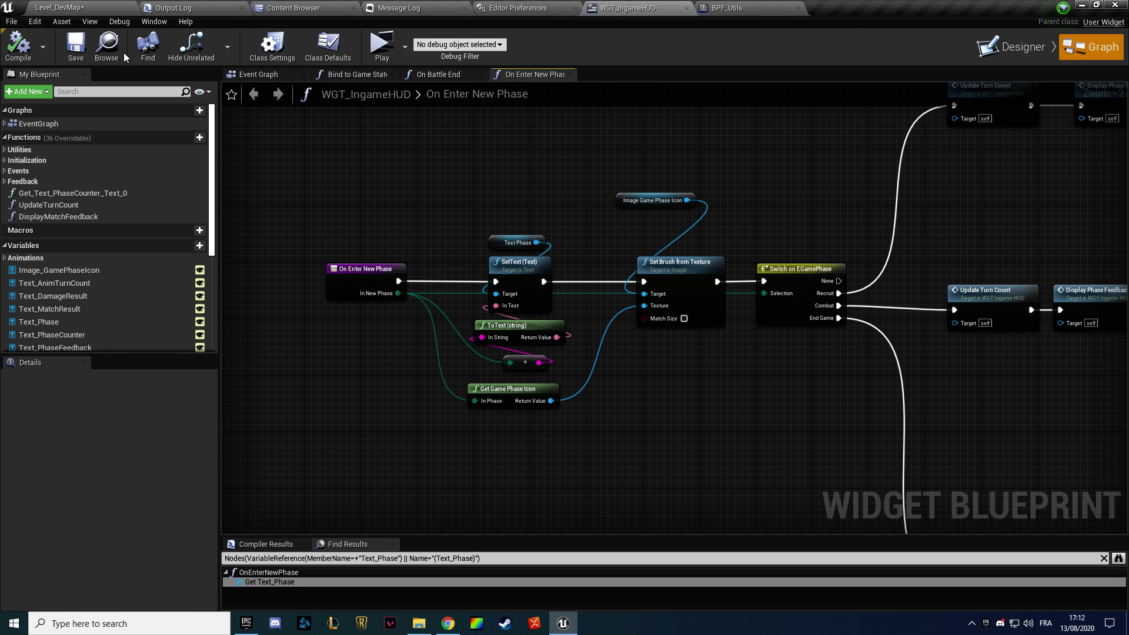
# Look through the Match and Scorescreen subfolders of the Ingame widget folder, and return to WGT_IngameHUD
pyautogui.click(124, 52)
pyautogui.click(447, 217)
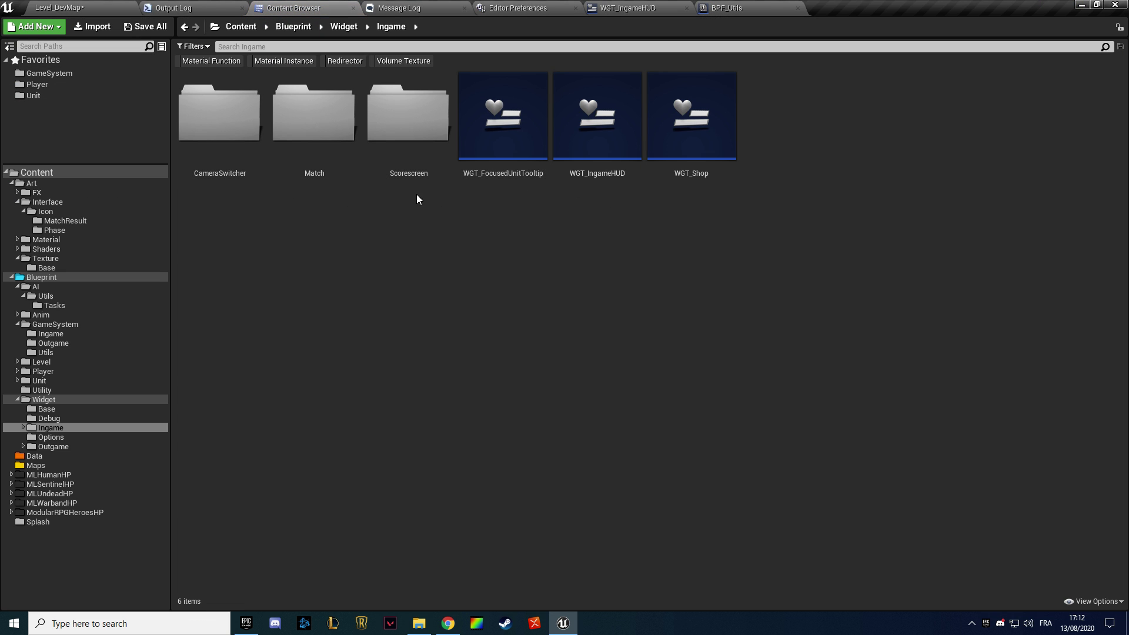
pyautogui.doubleClick(309, 176)
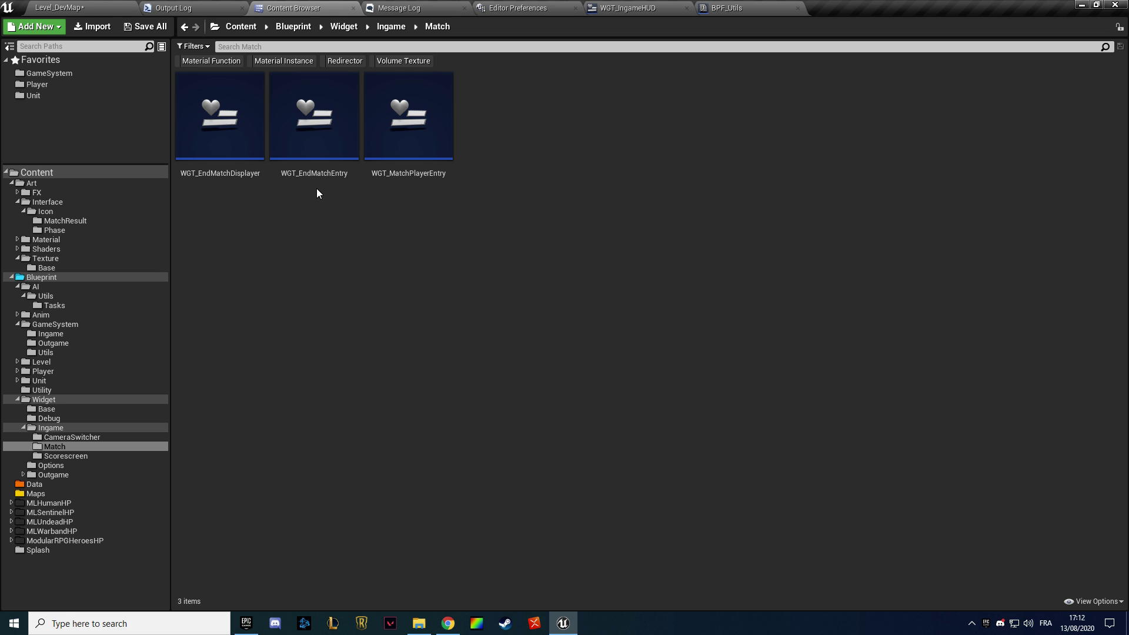
pyautogui.hotkey('alt', 'Left')
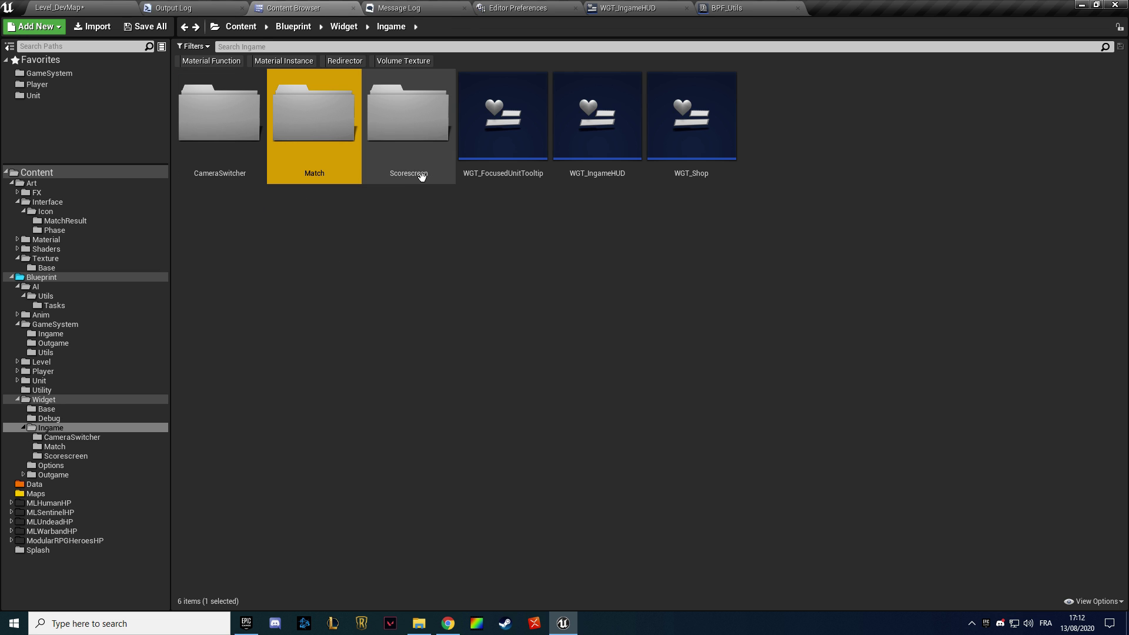
pyautogui.doubleClick(389, 173)
pyautogui.hotkey('alt', 'Left')
pyautogui.doubleClick(594, 124)
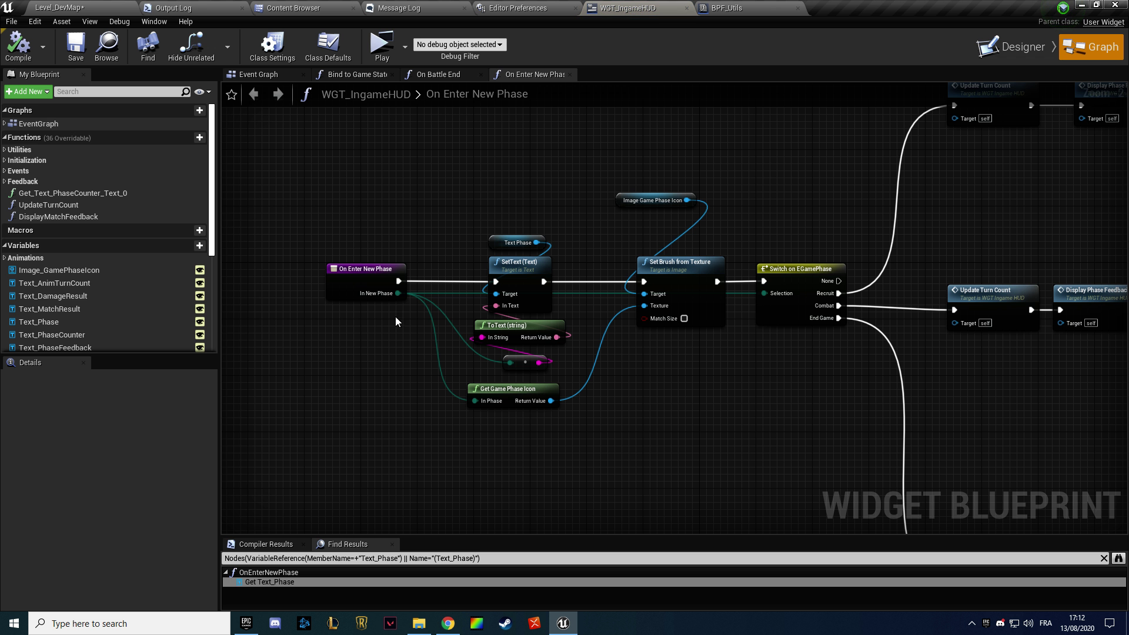
# Open the WGT_IngameHUD layout and make VBox_PhaseFeedback visible in the designer
pyautogui.click(1042, 57)
pyautogui.click(510, 236)
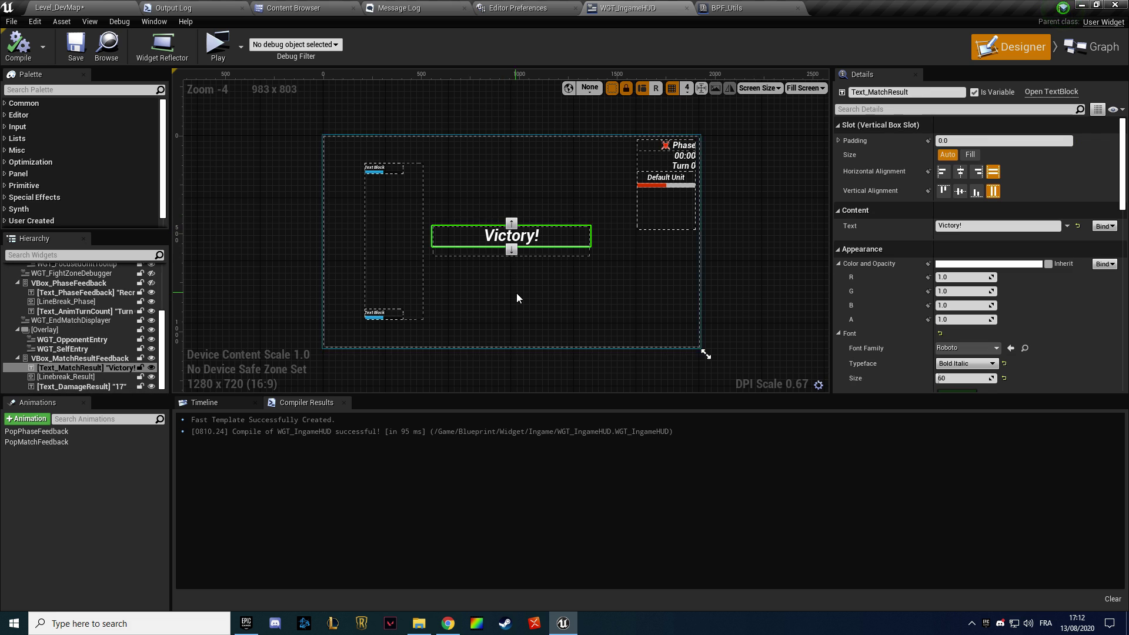
pyautogui.scroll(4, 518, 293)
pyautogui.click(67, 359)
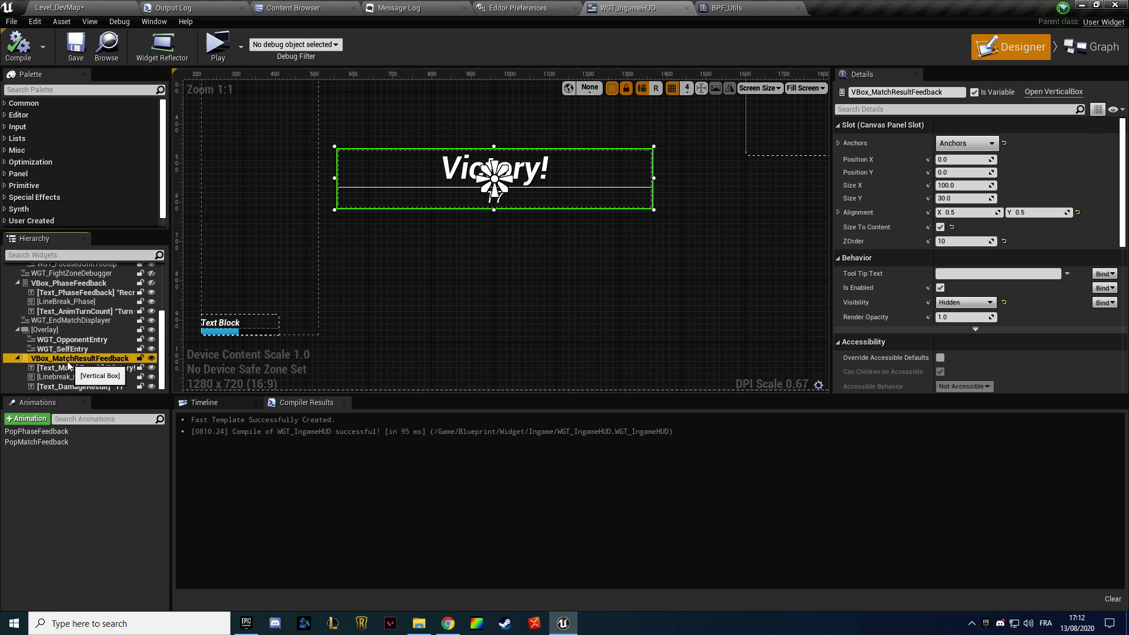
pyautogui.scroll(2, 65, 323)
pyautogui.click(74, 323)
pyautogui.scroll(-5, 417, 302)
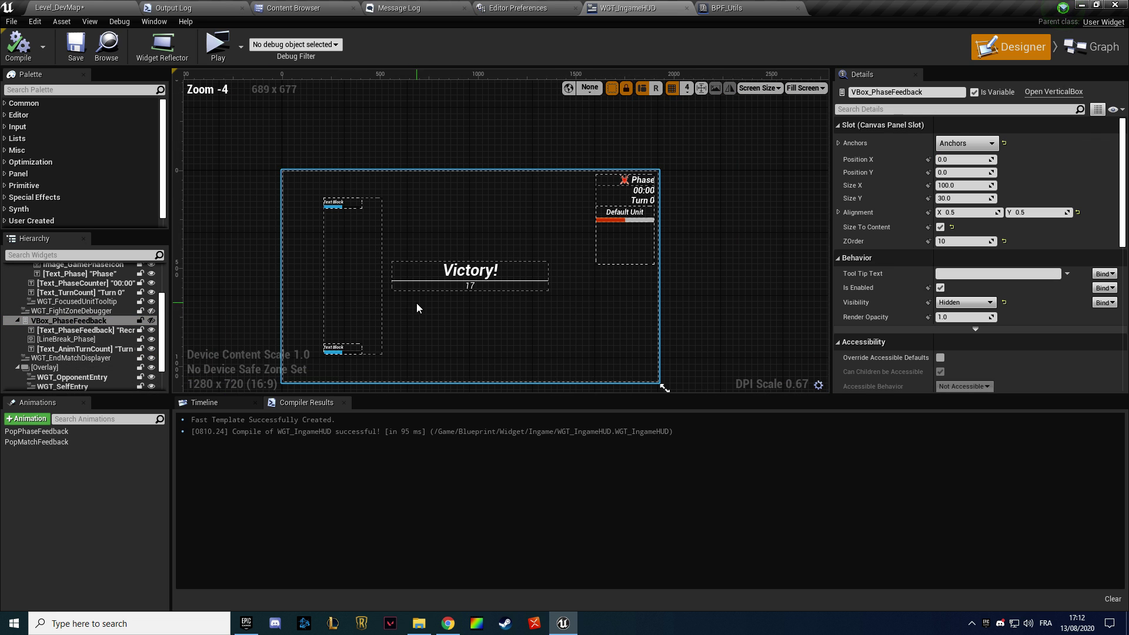
pyautogui.click(151, 322)
# Collapse the nested groups under the Canvas Panel in the widget hierarchy and hide VBox_MatchResultFeedback in the designer
pyautogui.scroll(5, 59, 306)
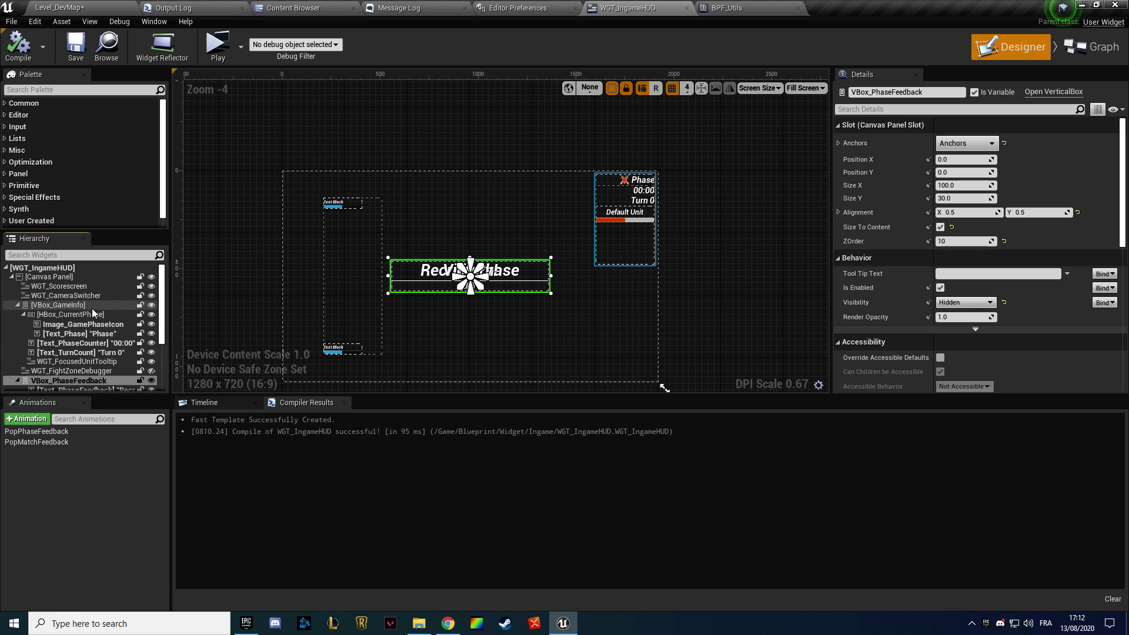
pyautogui.click(5, 268)
pyautogui.click(6, 268)
pyautogui.click(11, 277)
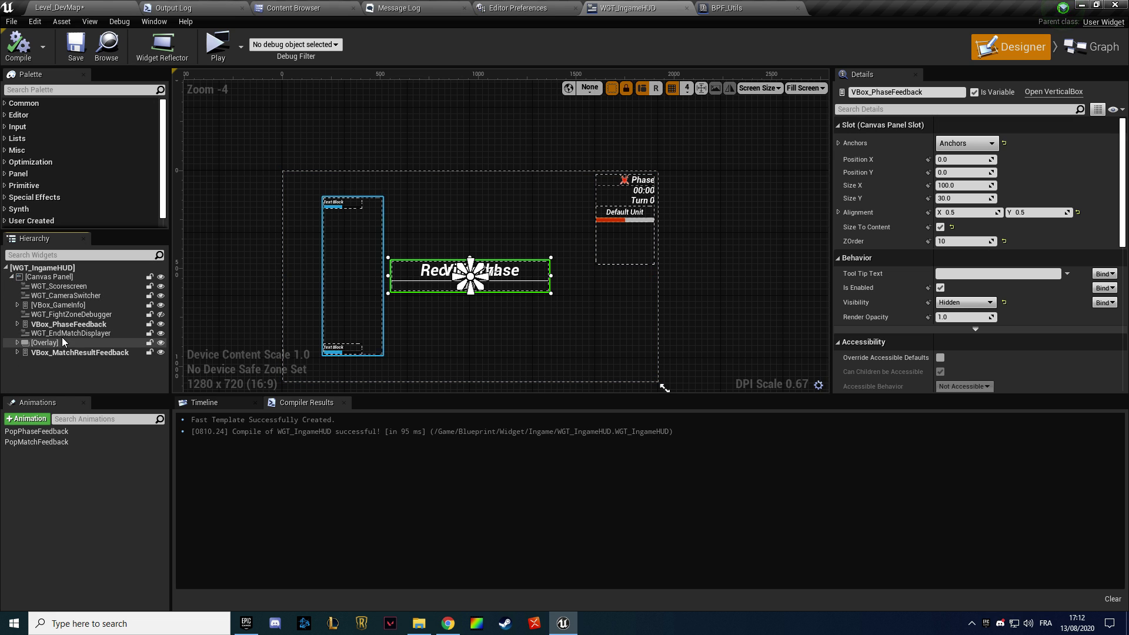
pyautogui.click(161, 314)
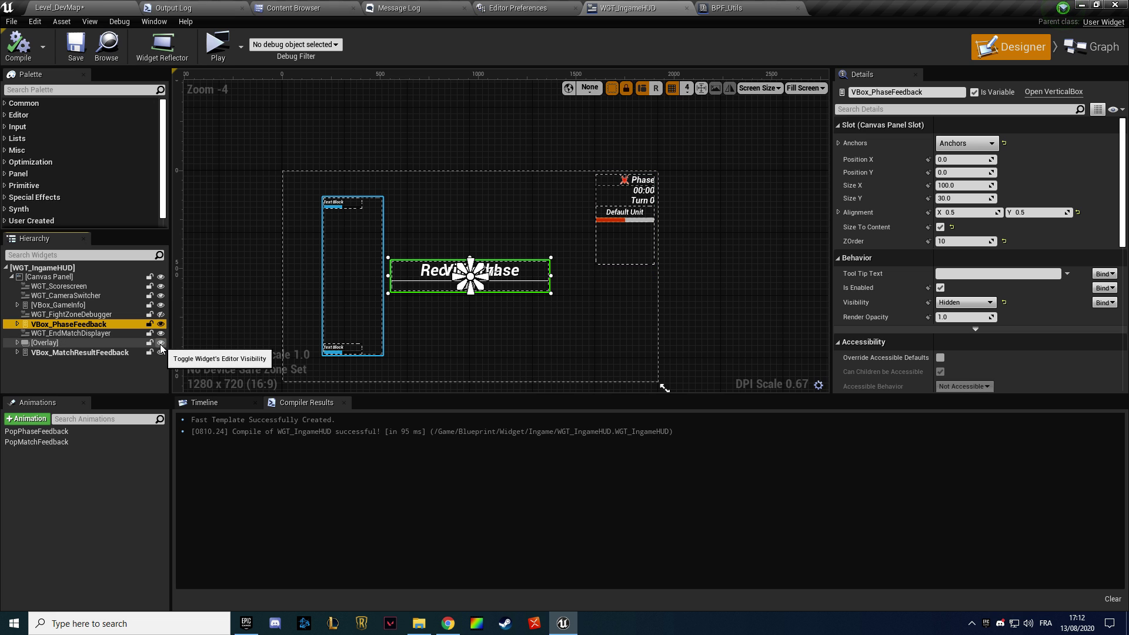
pyautogui.click(161, 352)
pyautogui.scroll(3, 470, 259)
# Wrap Text_PhaseFeedback in a new Horizontal Box above LineBreak_Phase in VBox_PhaseFeedback, and centre the box horizontally
pyautogui.click(476, 226)
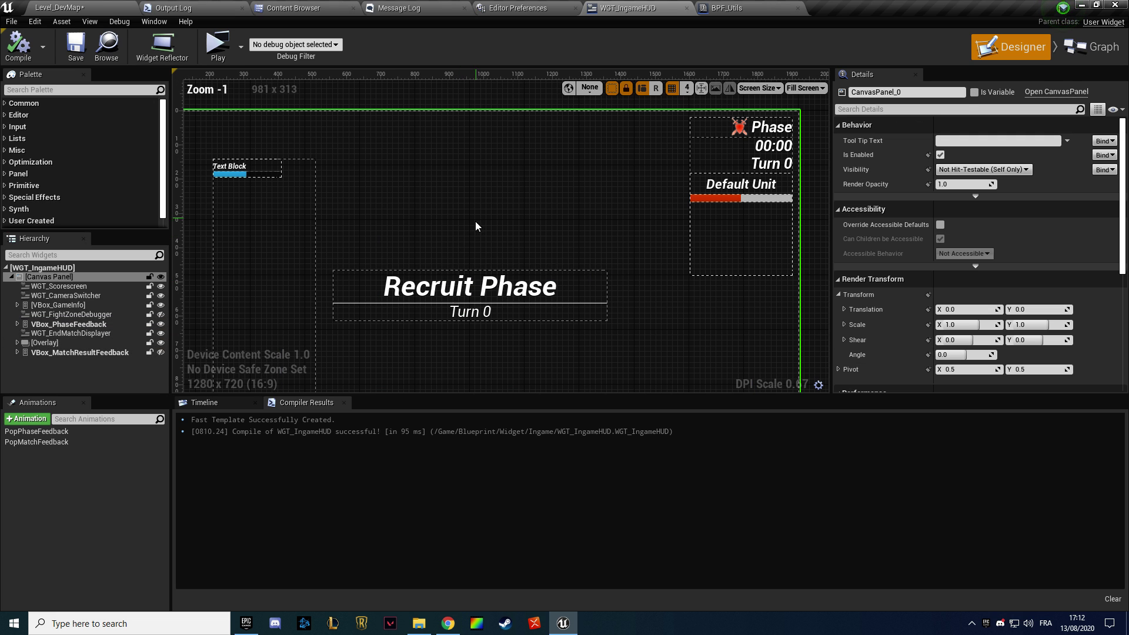
pyautogui.click(464, 303)
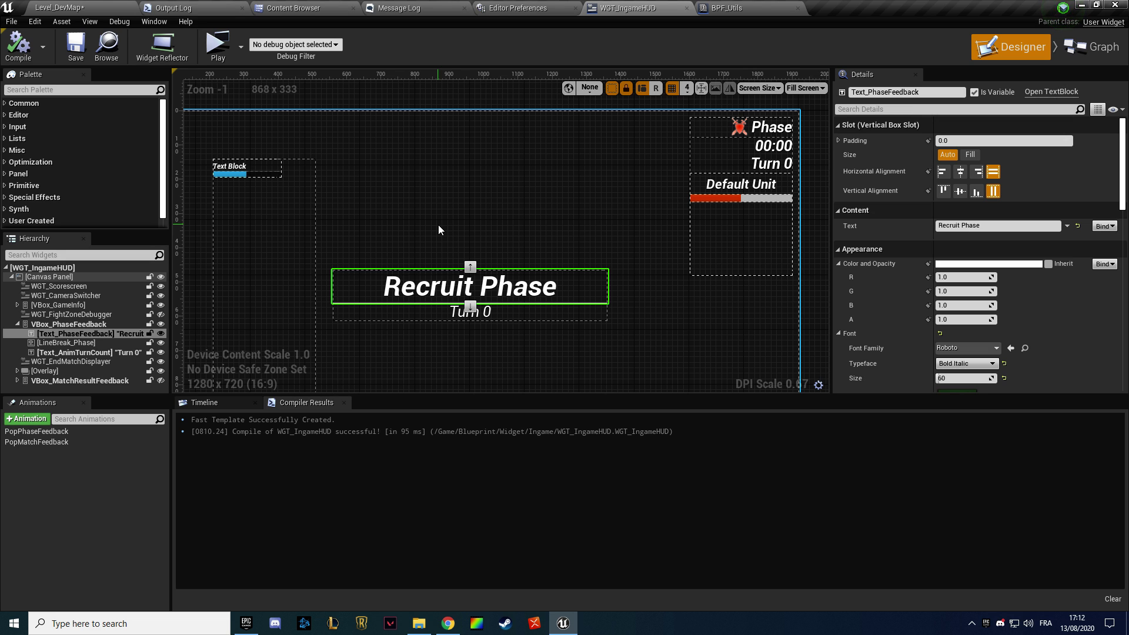
pyautogui.scroll(1, 535, 208)
pyautogui.click(454, 334)
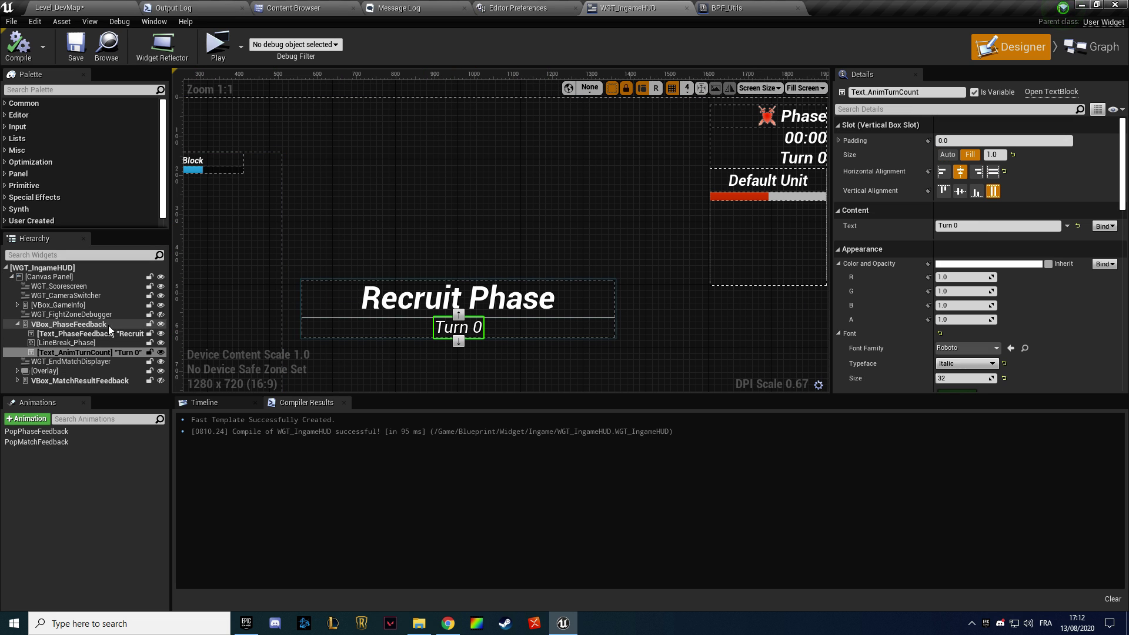
pyautogui.click(18, 304)
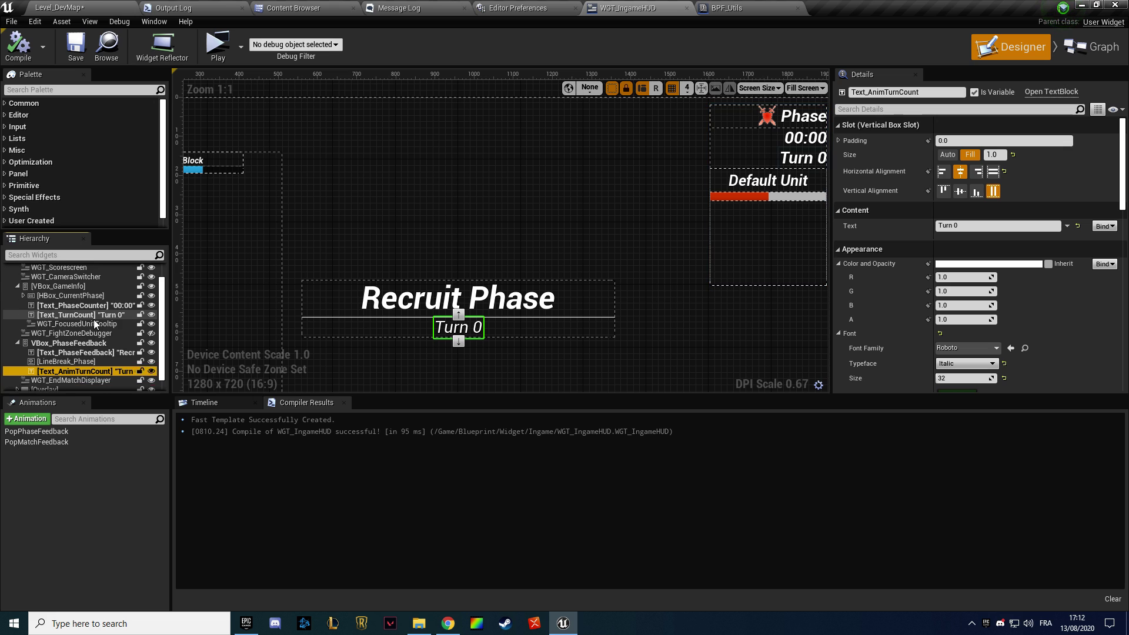
pyautogui.scroll(-1, 106, 323)
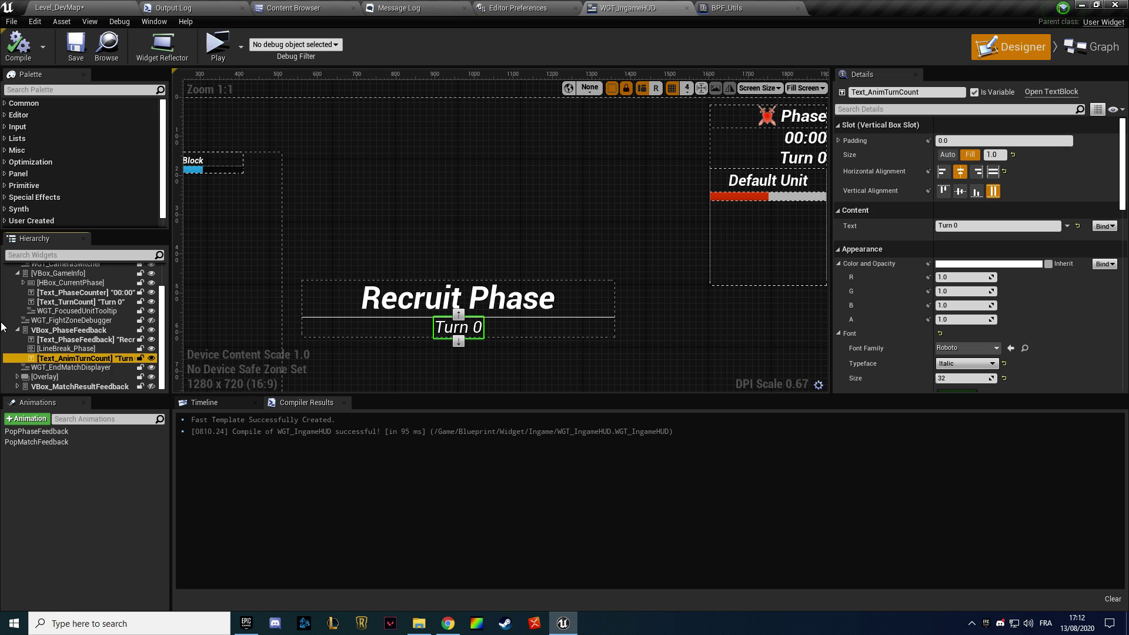
pyautogui.click(41, 88)
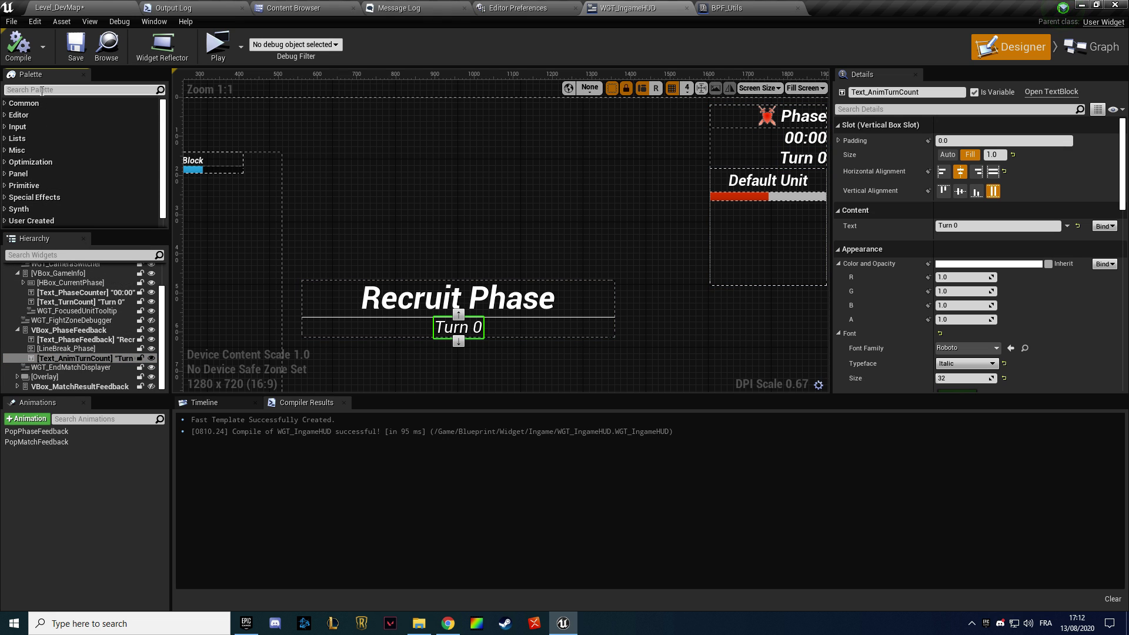
pyautogui.write('ho')
pyautogui.moveTo(57, 115); pyautogui.dragTo(69, 355)
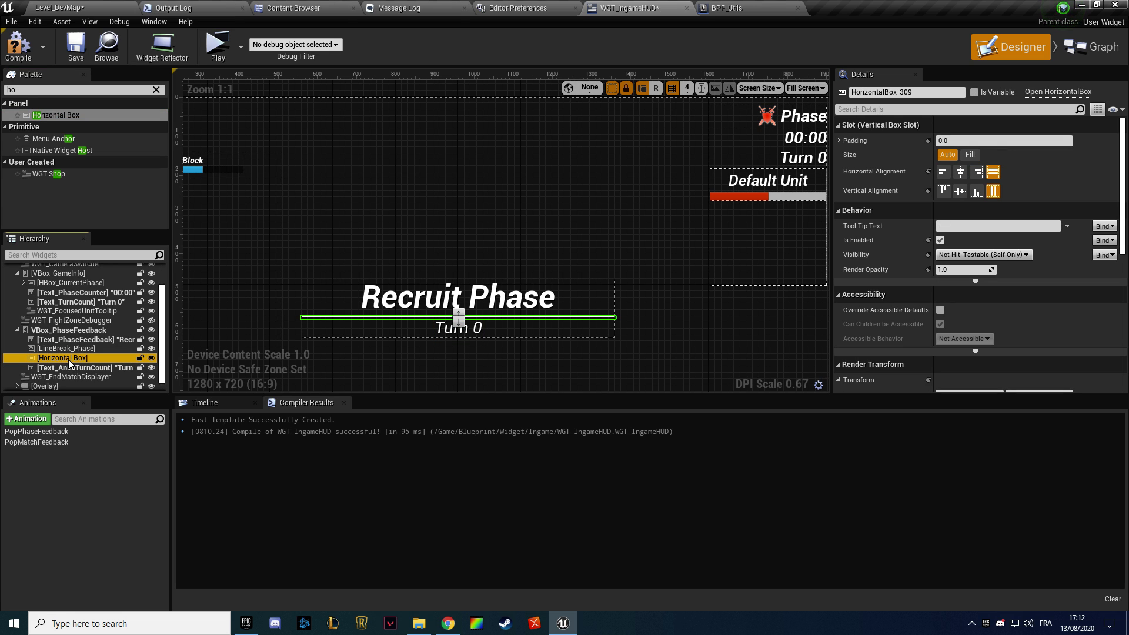
pyautogui.moveTo(68, 341); pyautogui.dragTo(68, 346)
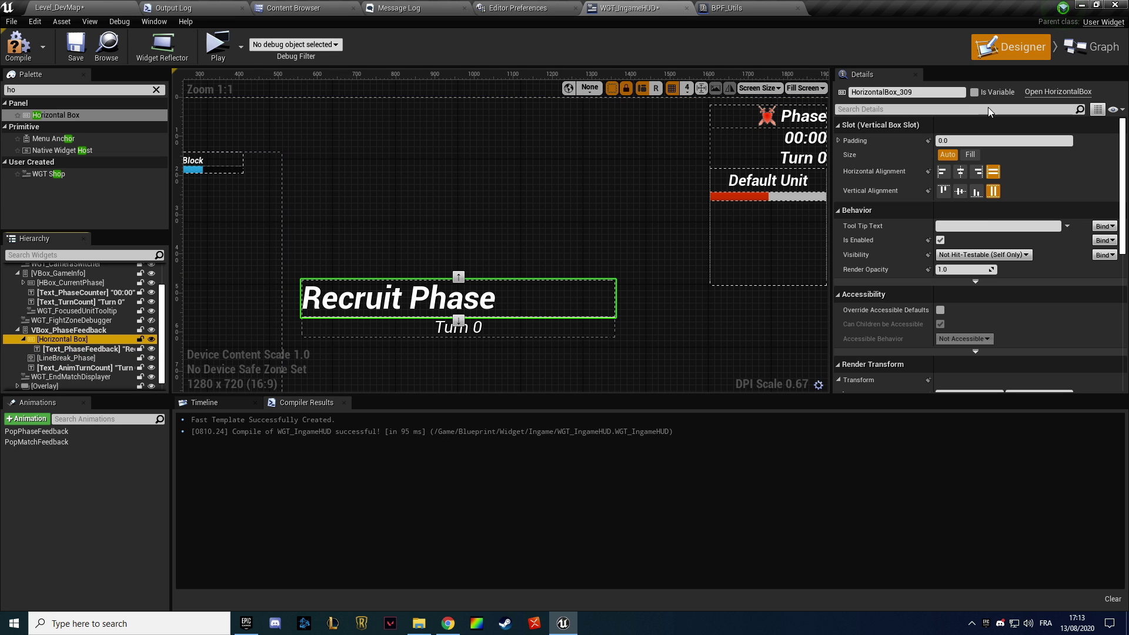
pyautogui.click(959, 174)
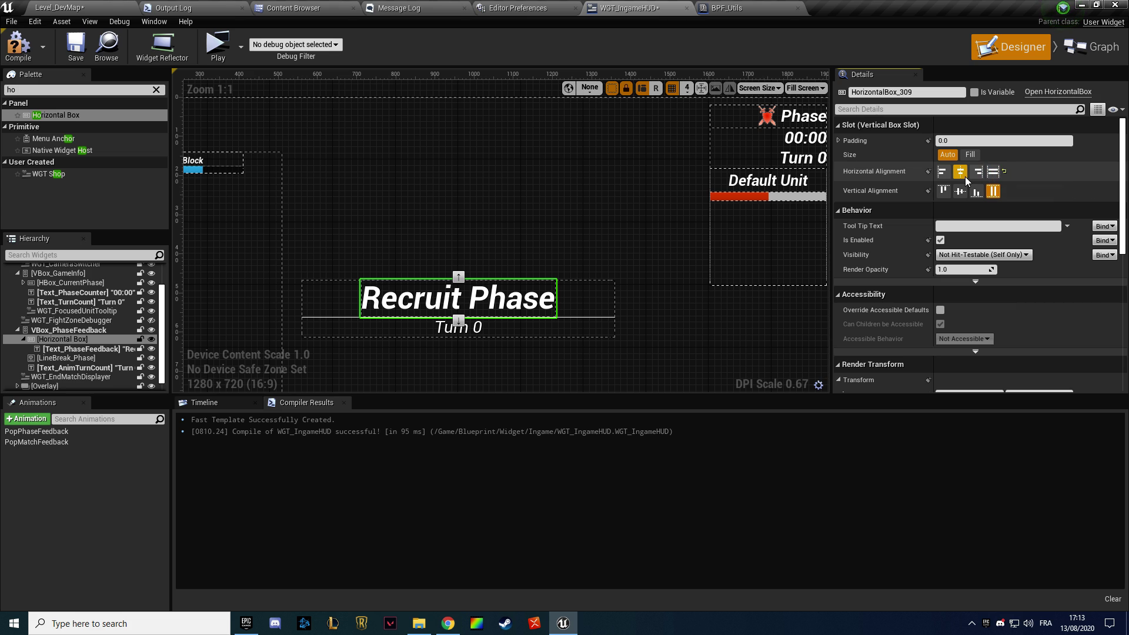
# Try Fill horizontal alignment and Fill size on the Horizontal Box around Text_PhaseFeedback, and restore its size to Auto
pyautogui.click(992, 173)
pyautogui.click(970, 154)
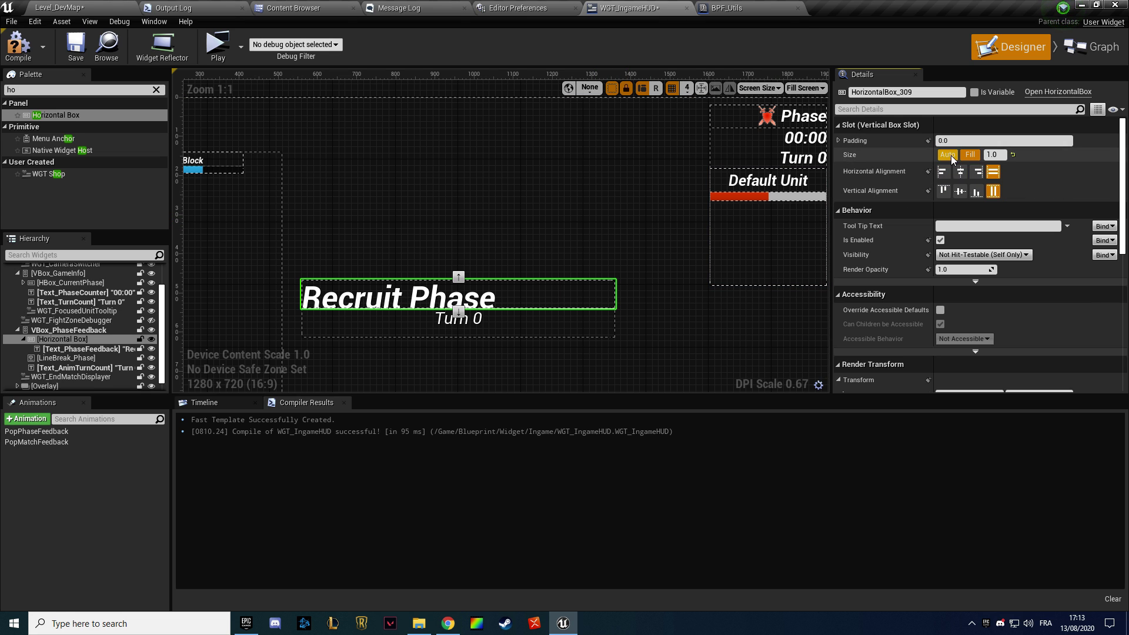
pyautogui.click(948, 156)
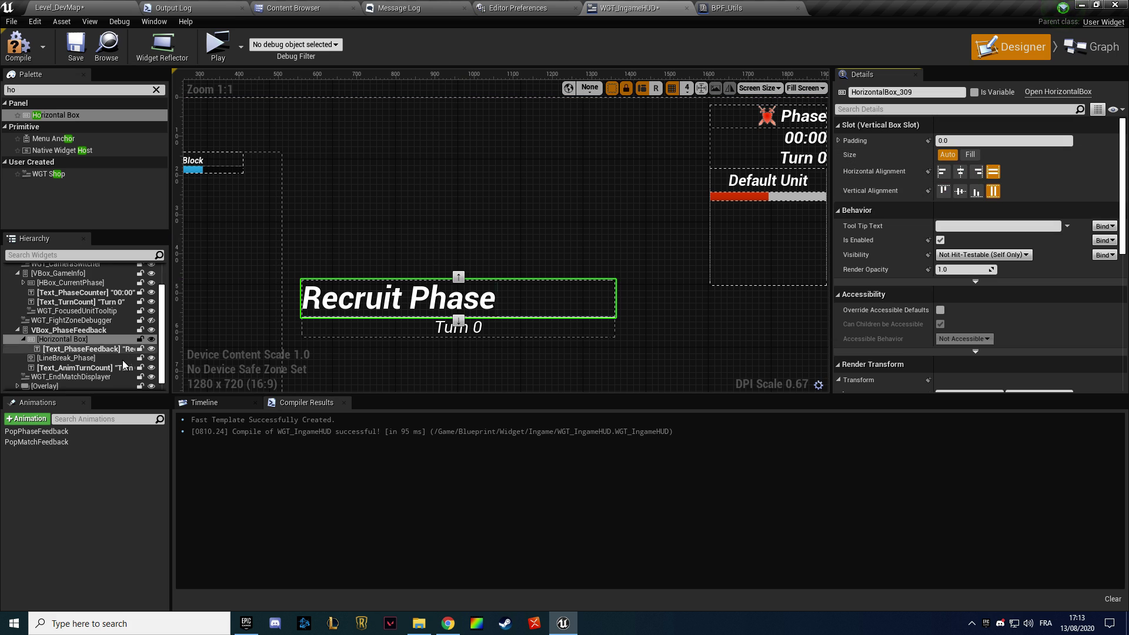
# Rename the Horizontal Box around Text_PhaseFeedback as HBox_PhaseFeedback
pyautogui.doubleClick(83, 340)
pyautogui.write('HBox_PhaseFee')
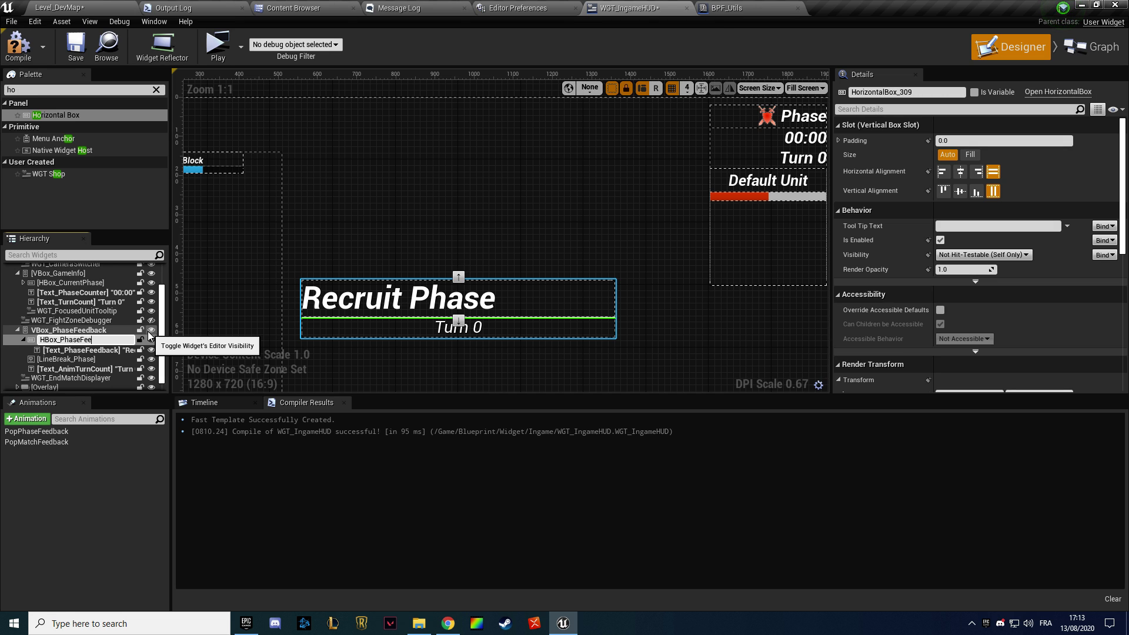
pyautogui.write('dback')
pyautogui.press('Return')
# Add an Image widget inside HBox_PhaseFeedback, placed before Text_PhaseFeedback
pyautogui.click(63, 93)
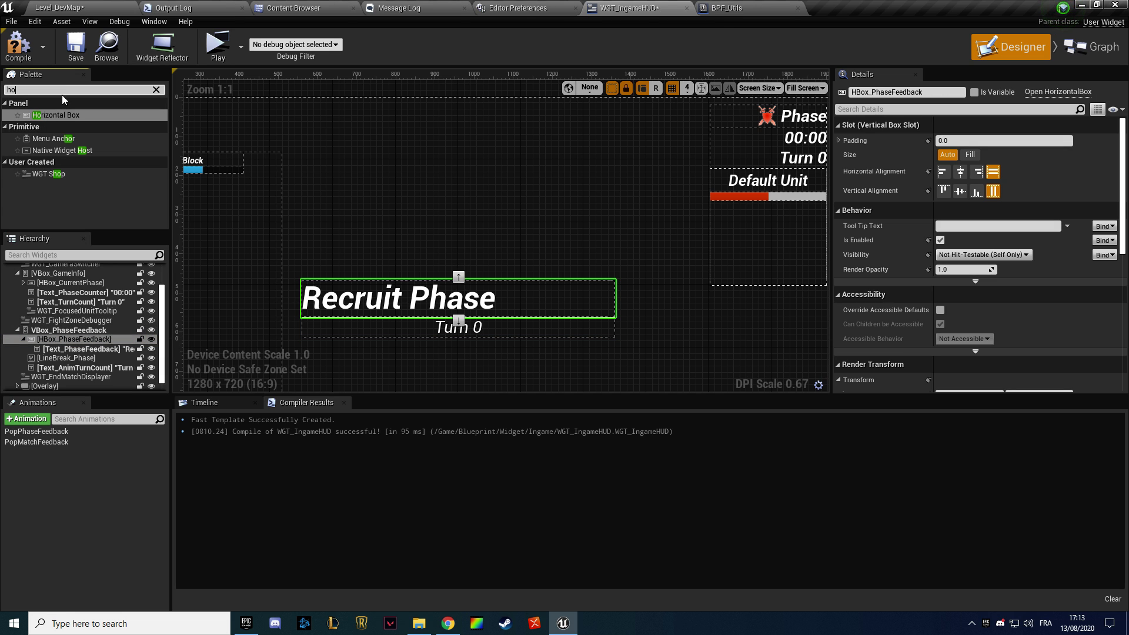
pyautogui.press('BackSpace')
pyautogui.press('BackSpace')
pyautogui.write('im')
pyautogui.moveTo(42, 115); pyautogui.dragTo(67, 352)
pyautogui.click(66, 351)
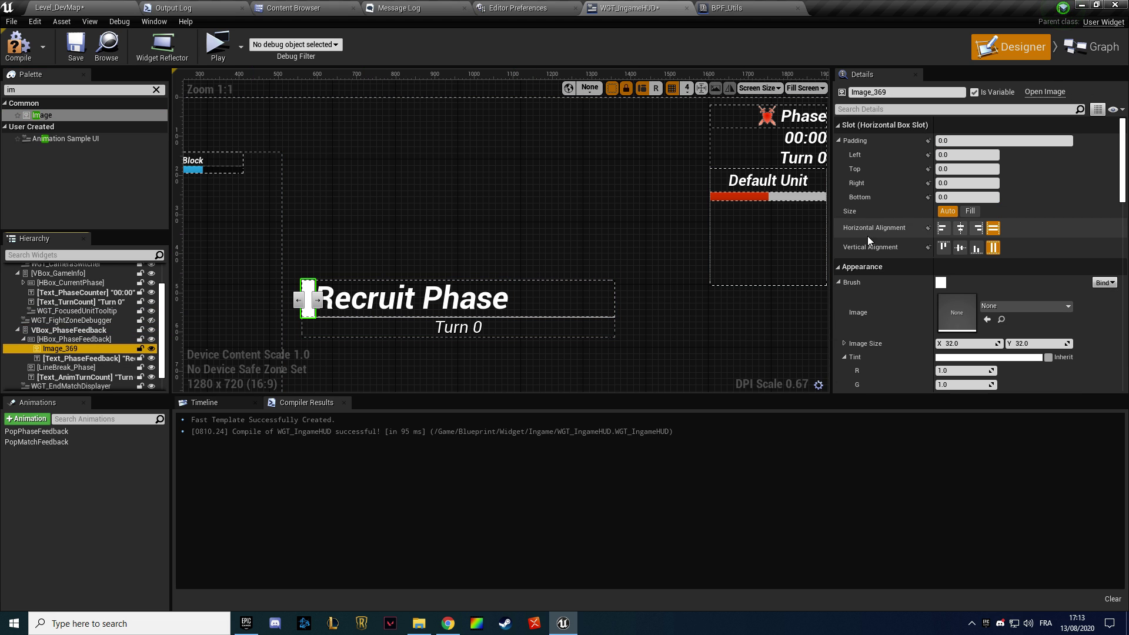
# Centre HBox_PhaseFeedback horizontally within its vertical box, and compile and save the widget
pyautogui.click(77, 340)
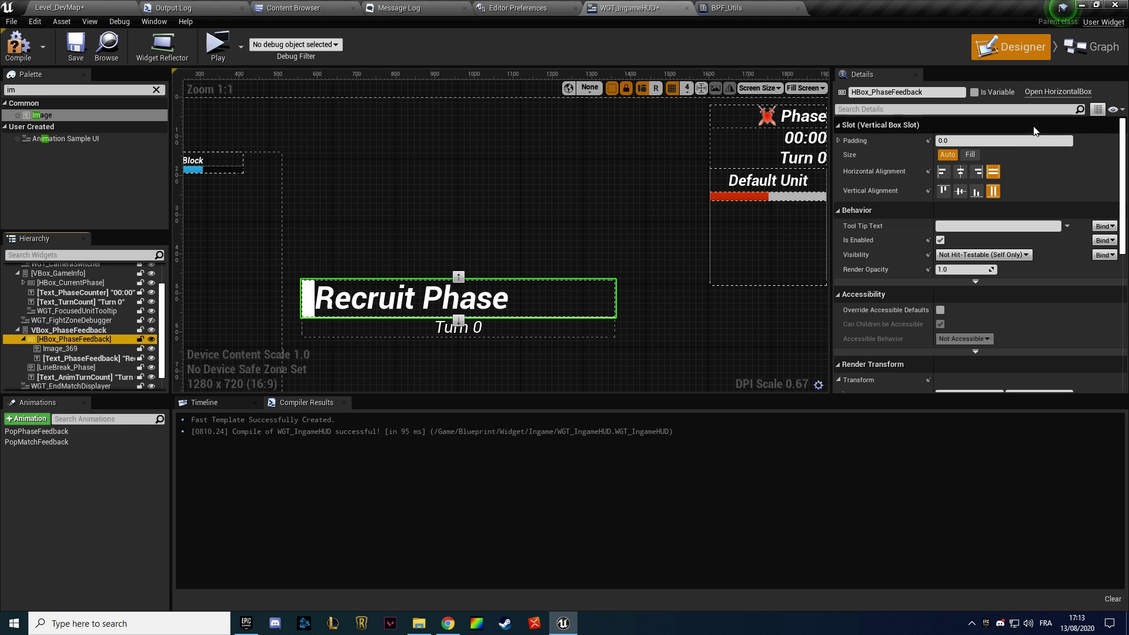
pyautogui.click(960, 171)
pyautogui.click(69, 57)
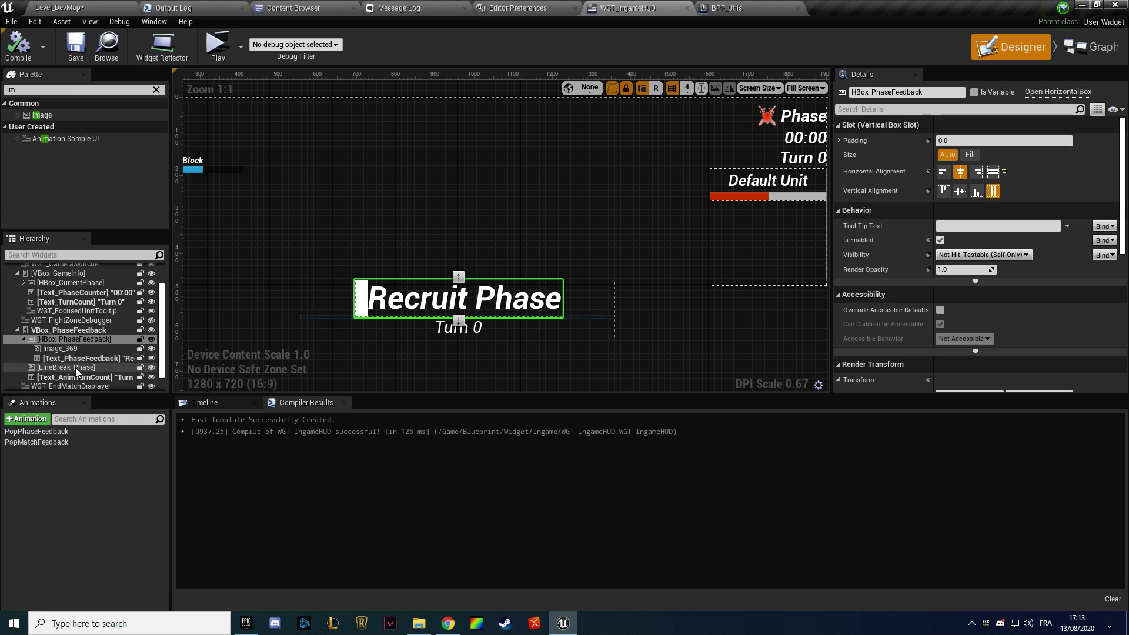
# Give the new image in HBox_PhaseFeedback a right padding of 20 and centre it vertically
pyautogui.click(60, 349)
pyautogui.click(967, 183)
pyautogui.write('20')
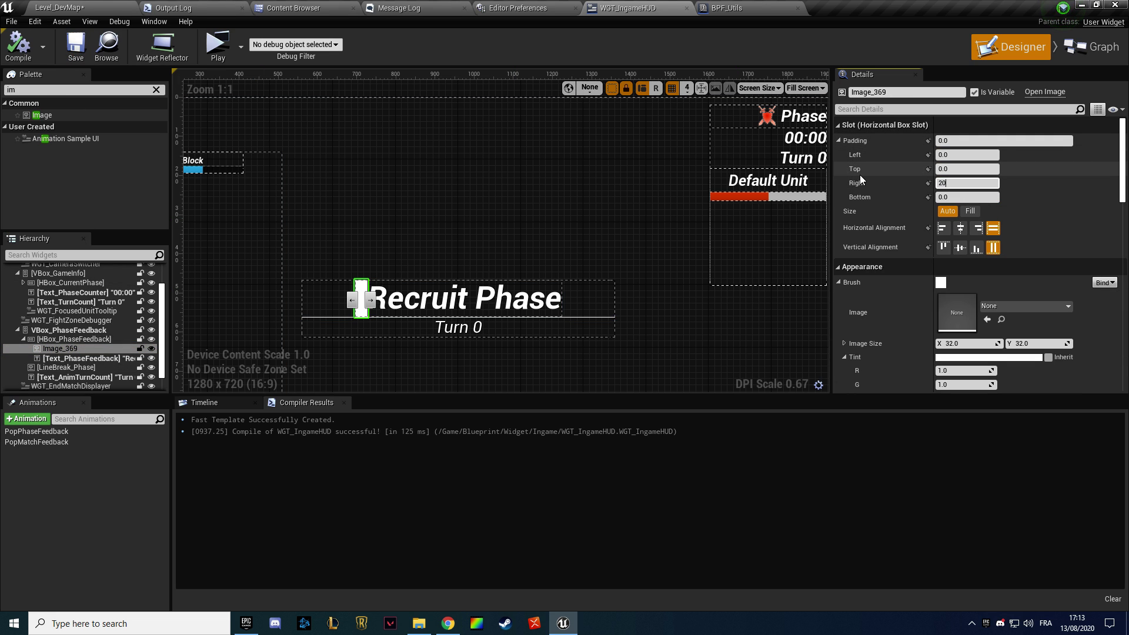
pyautogui.press('Return')
pyautogui.click(959, 247)
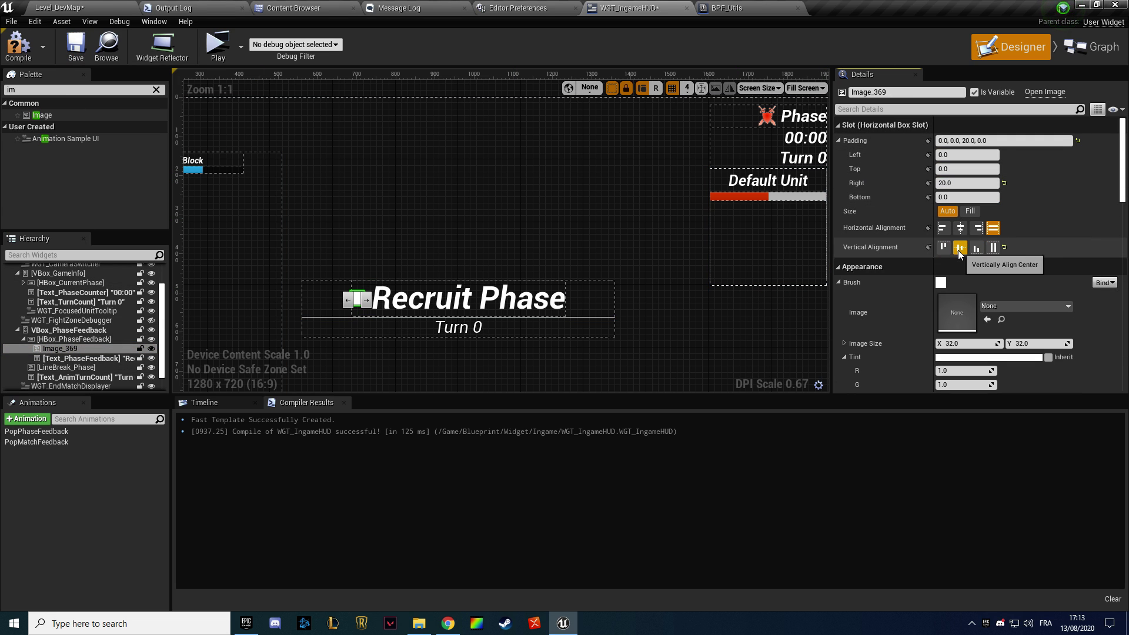
# Assign the T_Phase_Recruitment texture to the image's brush and set the image size to 128 by 128
pyautogui.click(996, 306)
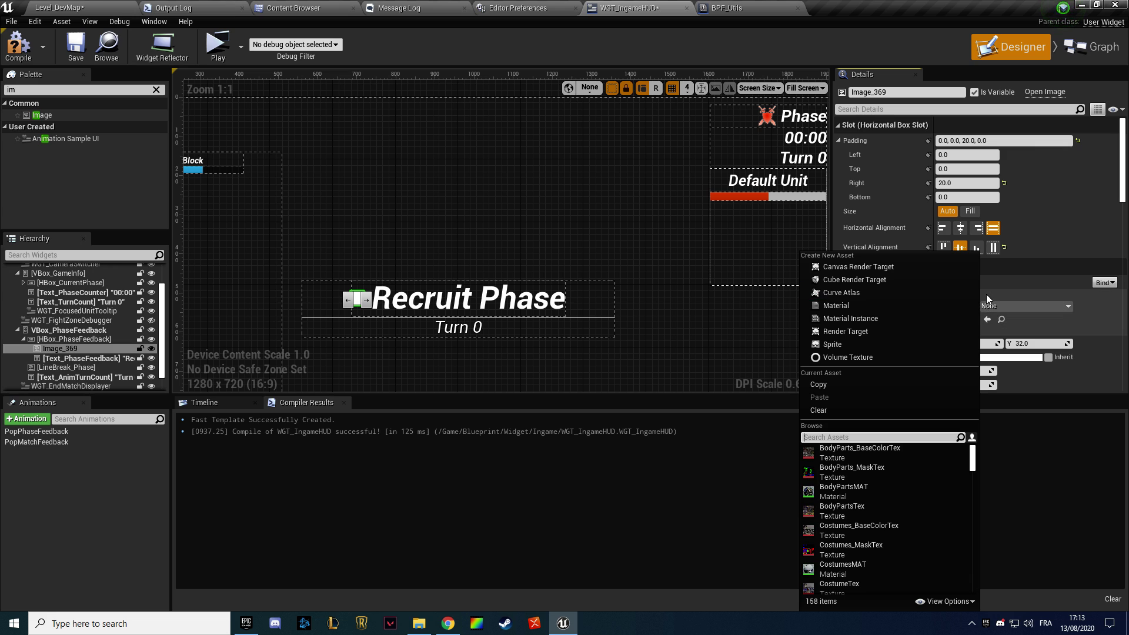
pyautogui.write('cruit')
pyautogui.click(905, 459)
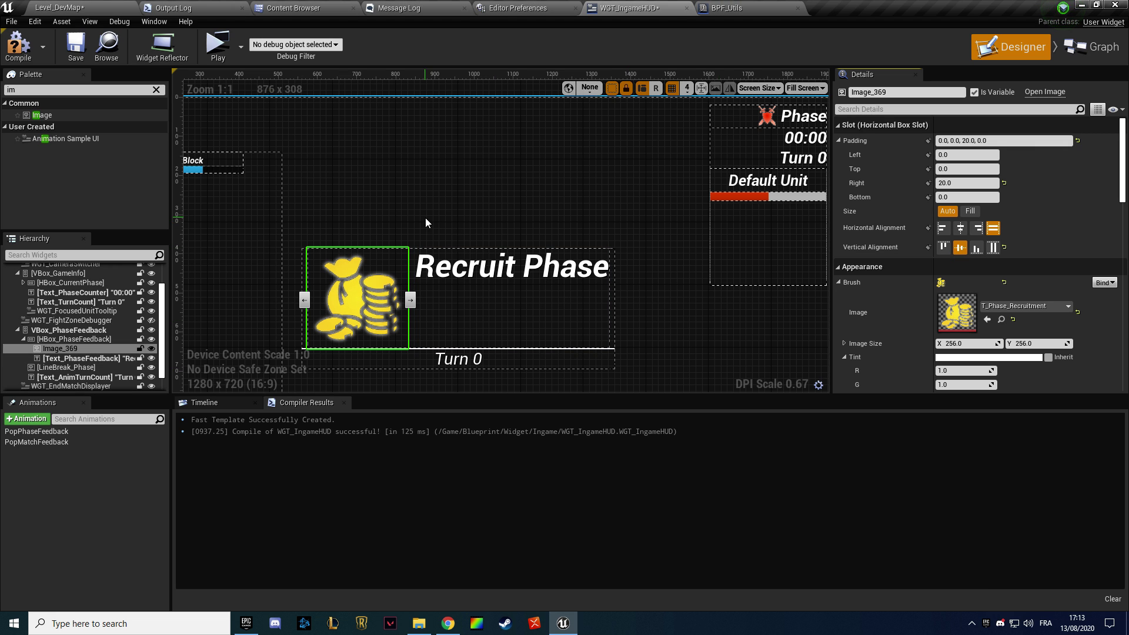
pyautogui.click(968, 342)
pyautogui.write('1')
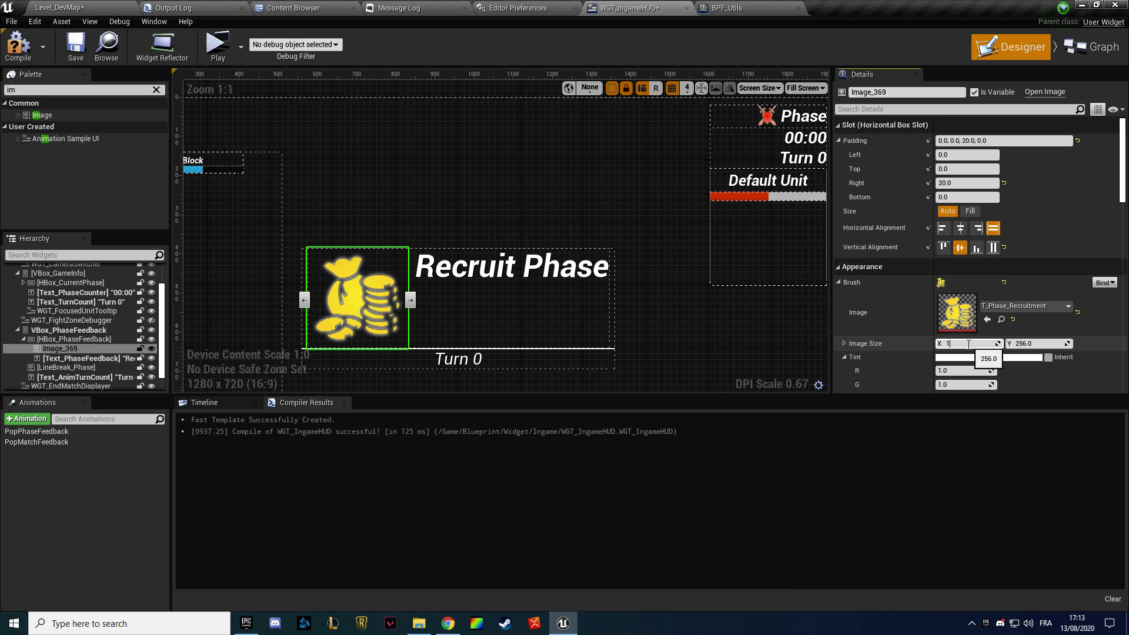
pyautogui.write('28')
pyautogui.press('Return')
pyautogui.click(1033, 343)
pyautogui.write('128')
pyautogui.press('Return')
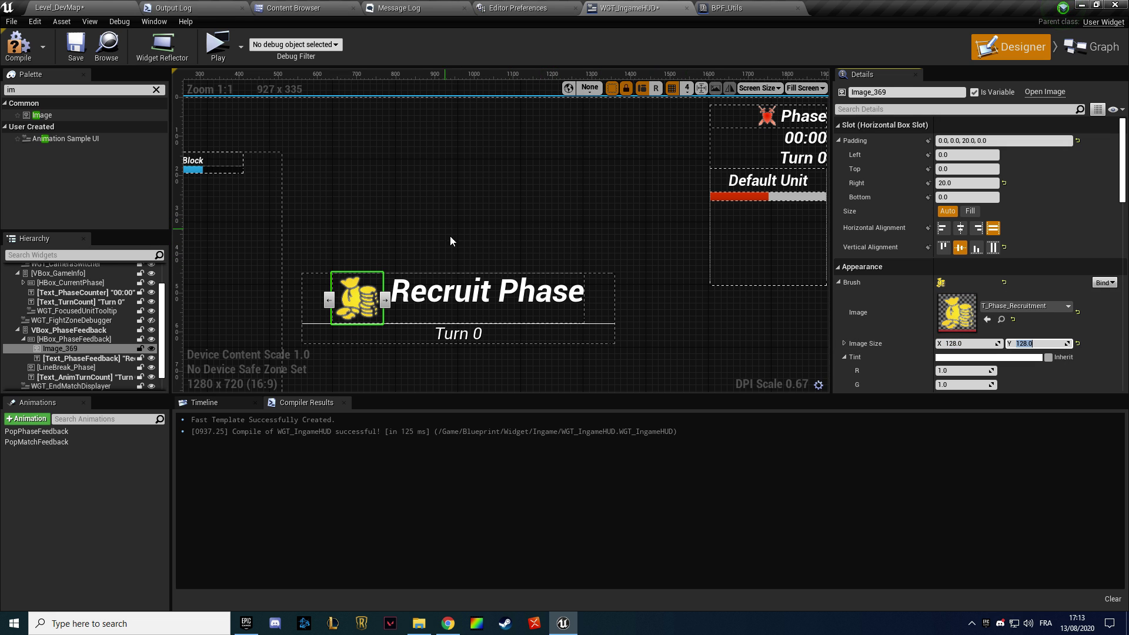
# Centre the Recruit Phase title text vertically in HBox_PhaseFeedback, and compile and save the widget
pyautogui.click(464, 290)
pyautogui.click(960, 247)
pyautogui.click(460, 196)
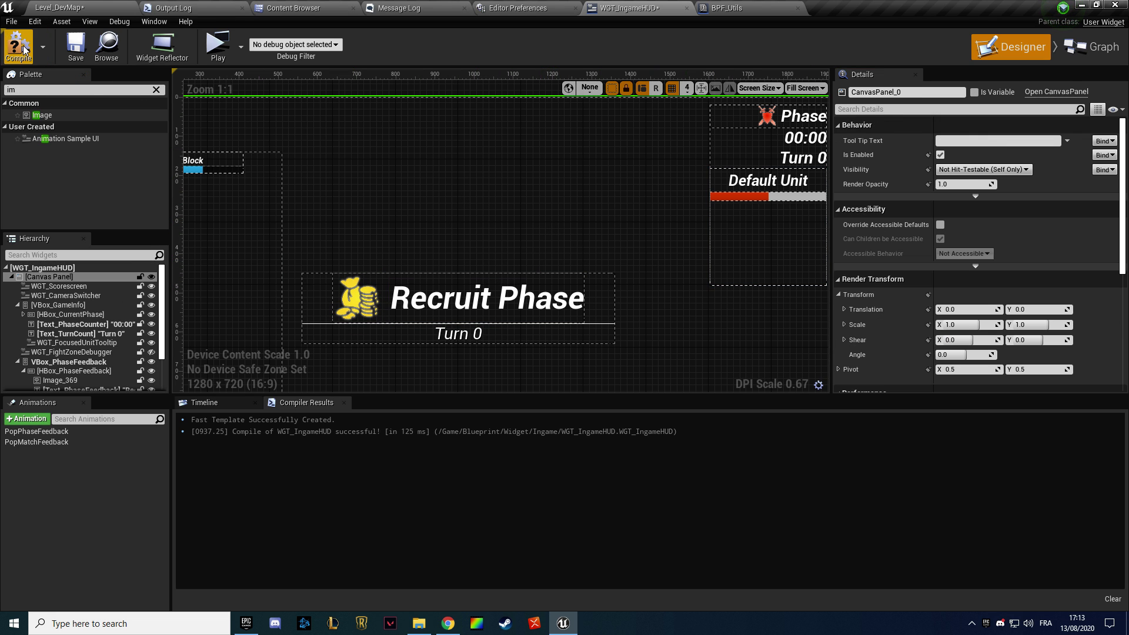
pyautogui.click(18, 47)
pyautogui.click(76, 47)
# Try adding bottom padding to the phase icon image in HBox_PhaseFeedback
pyautogui.click(368, 304)
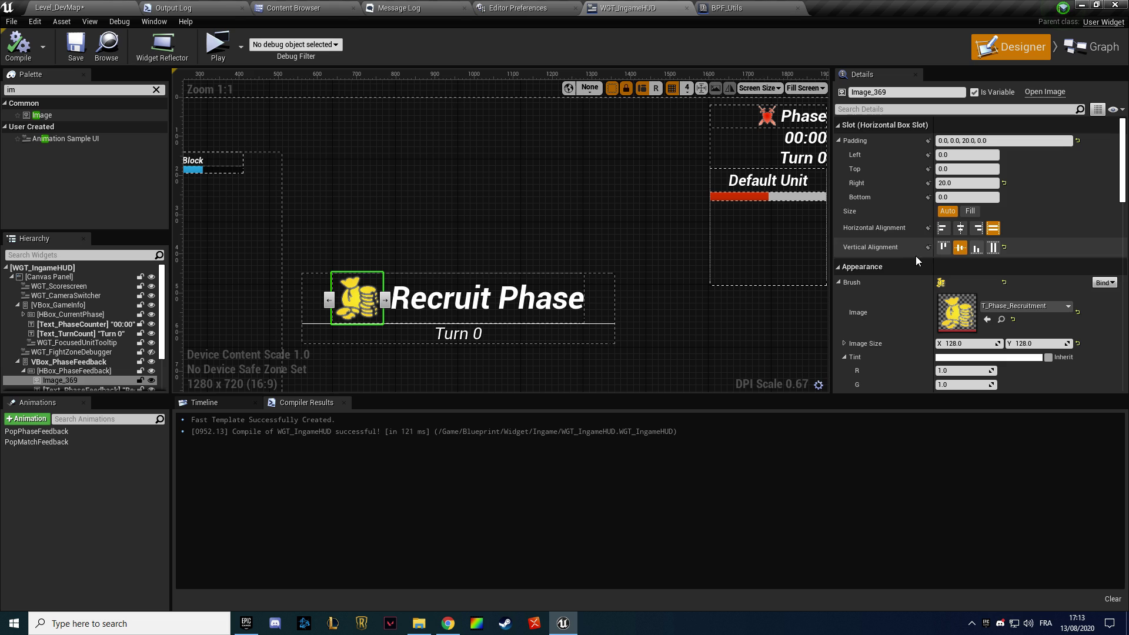
pyautogui.click(963, 197)
pyautogui.write('20')
pyautogui.press('Return')
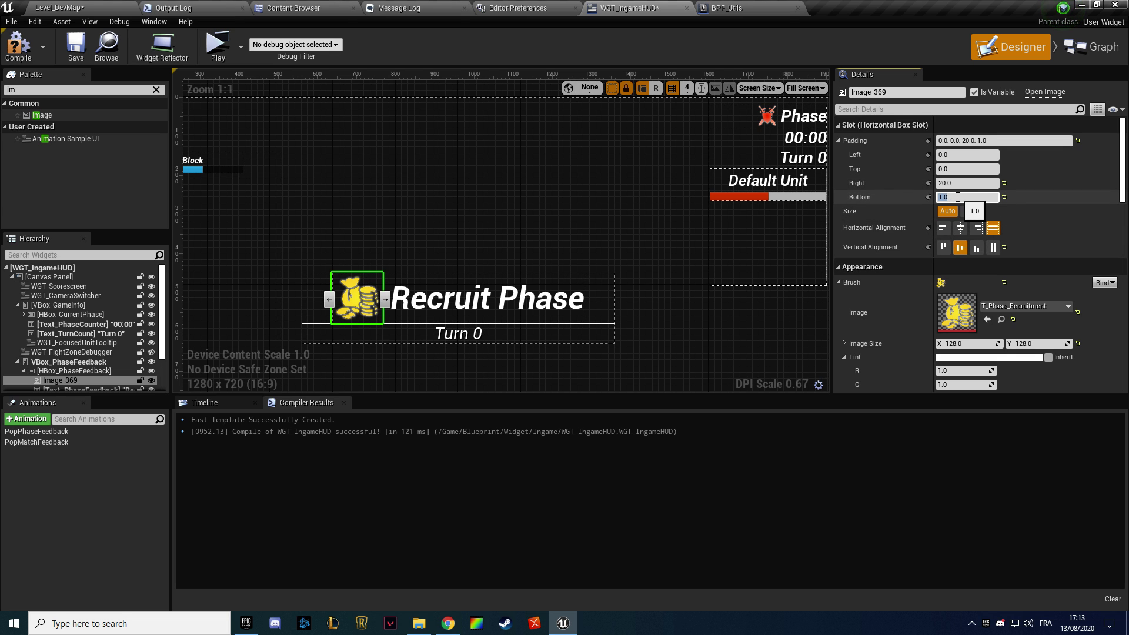
# Set the bottom padding of HBox_PhaseFeedback to 10, and compile and save the widget
pyautogui.click(84, 371)
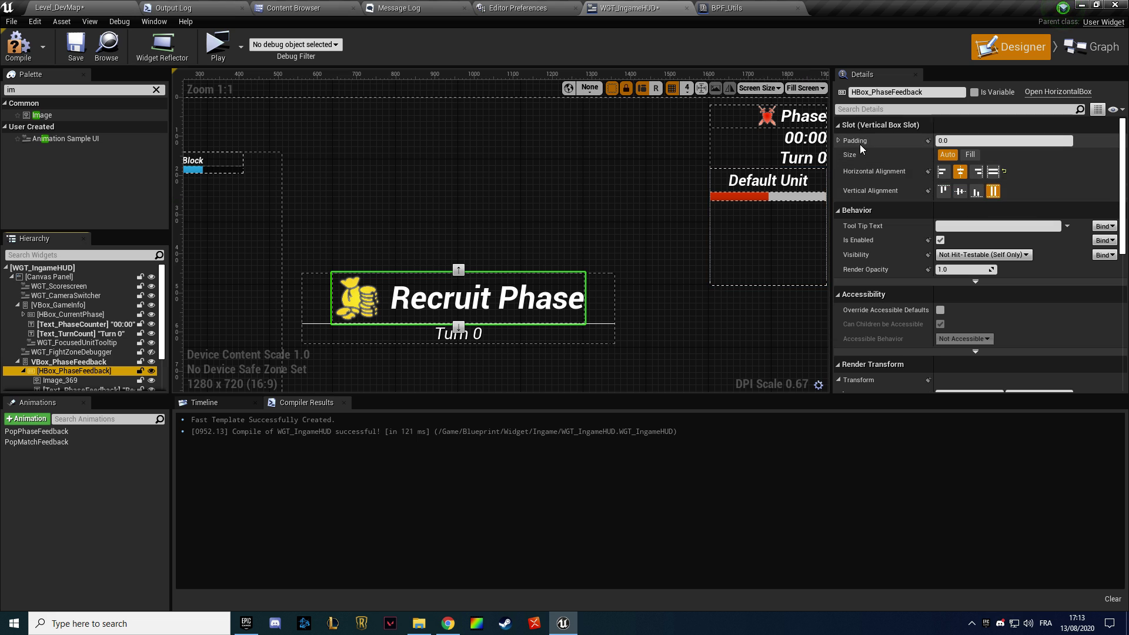
pyautogui.click(839, 140)
pyautogui.click(949, 197)
pyautogui.write('10')
pyautogui.click(494, 192)
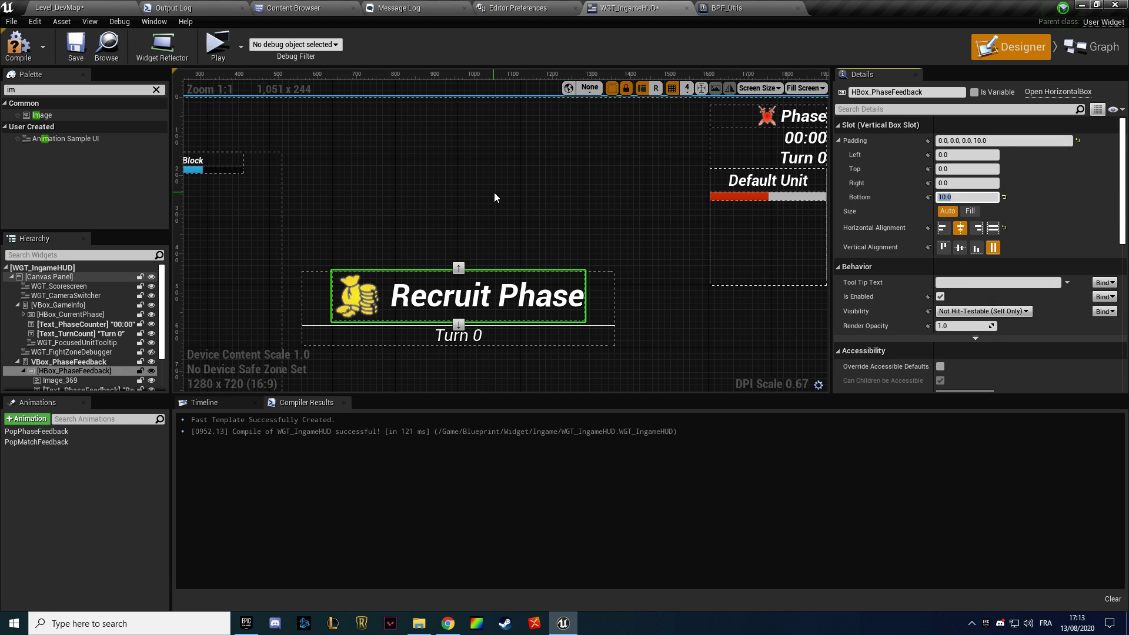
pyautogui.click(68, 45)
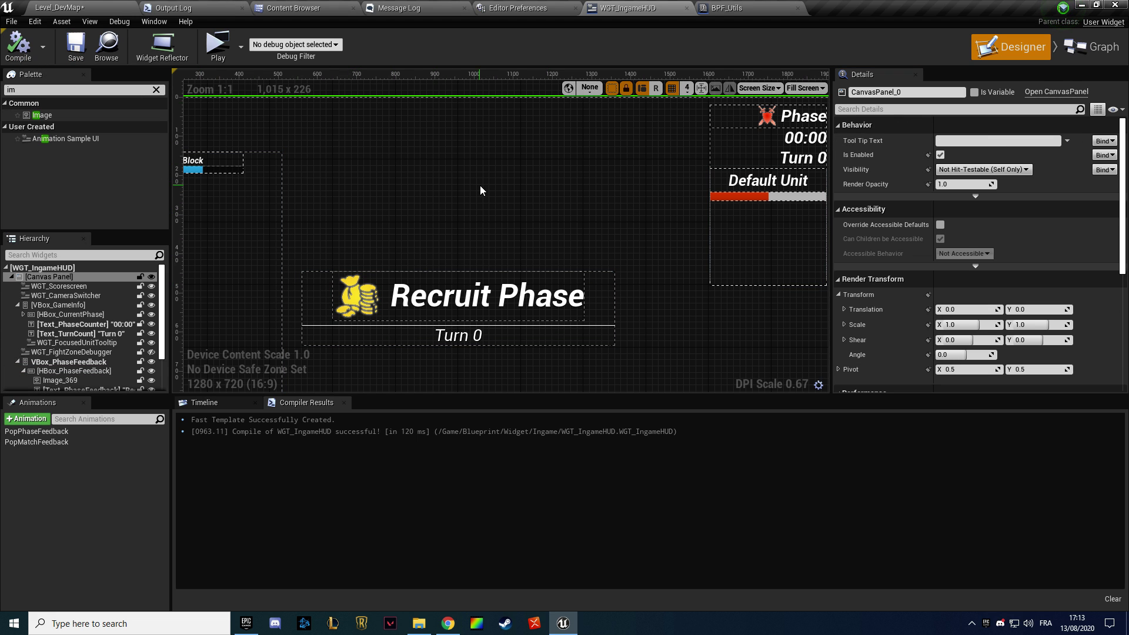
# Play-test the game to examine the icon in the central phase feedback, and stop the session
pyautogui.hotkey('alt', 'p')
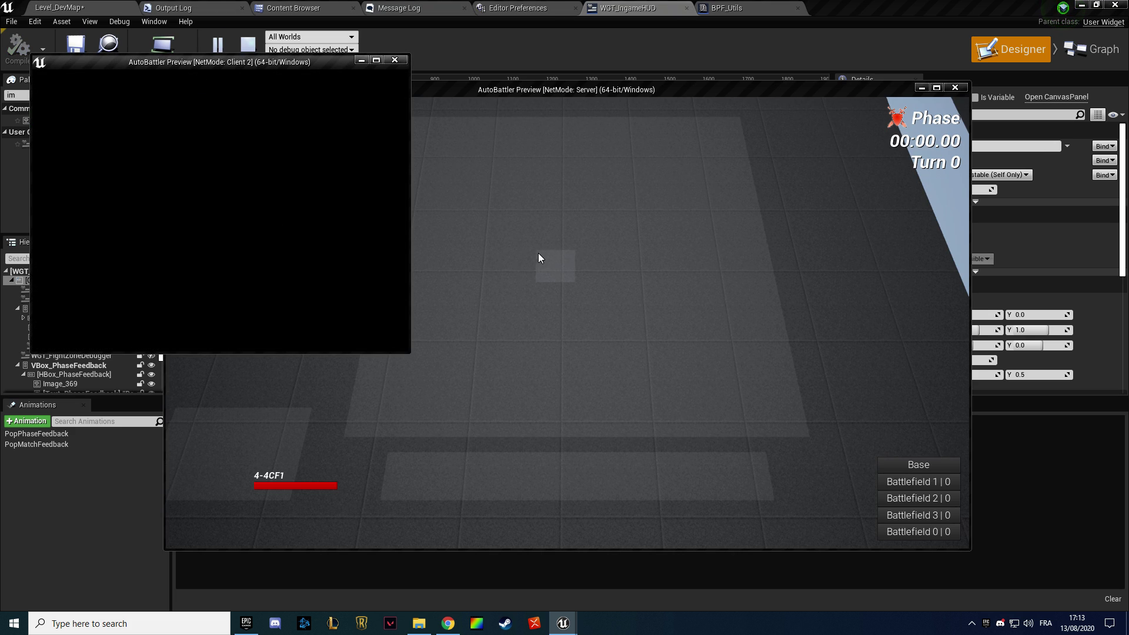
pyautogui.click(668, 233)
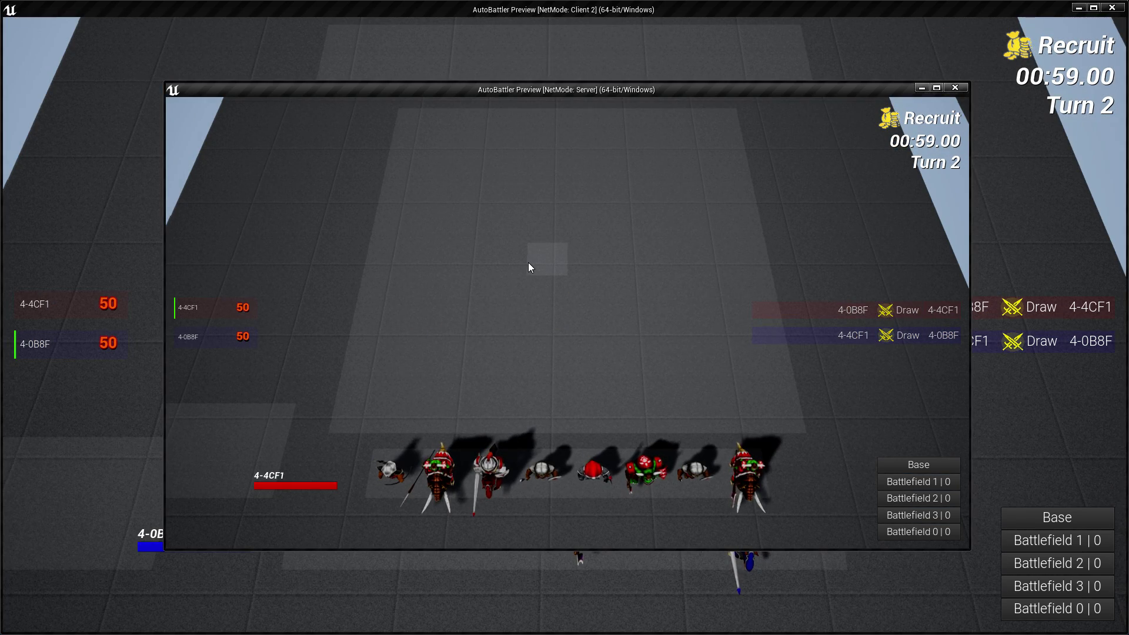
pyautogui.press('Escape')
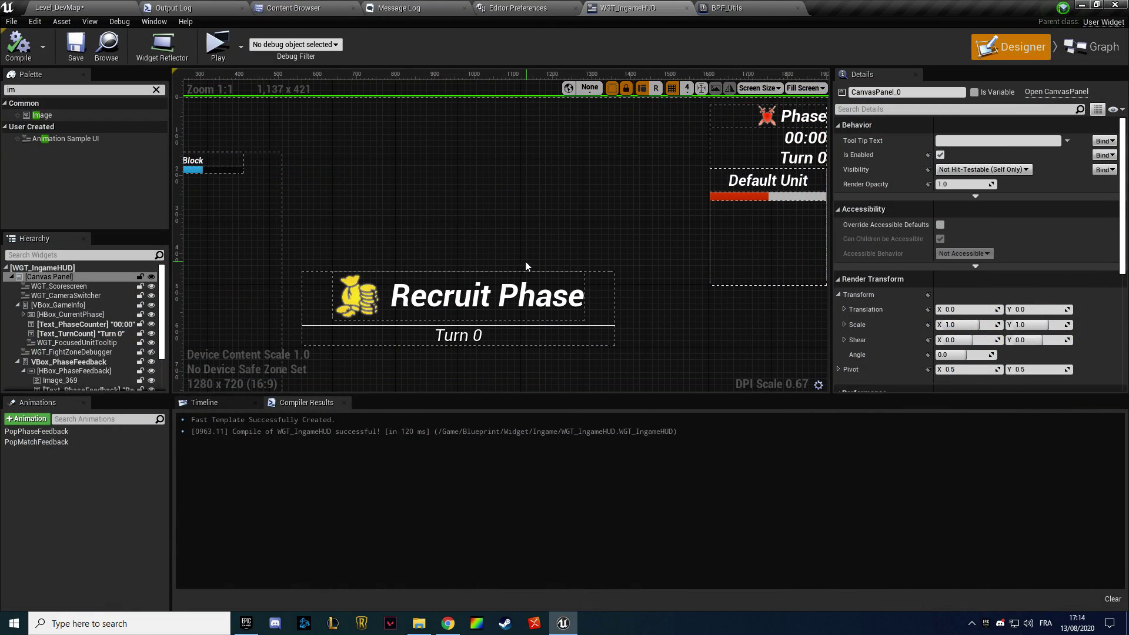
# Set the right padding of the icon image in HBox_PhaseFeedback to 10, and compile and save the widget
pyautogui.click(358, 295)
pyautogui.click(967, 183)
pyautogui.write('10')
pyautogui.press('Return')
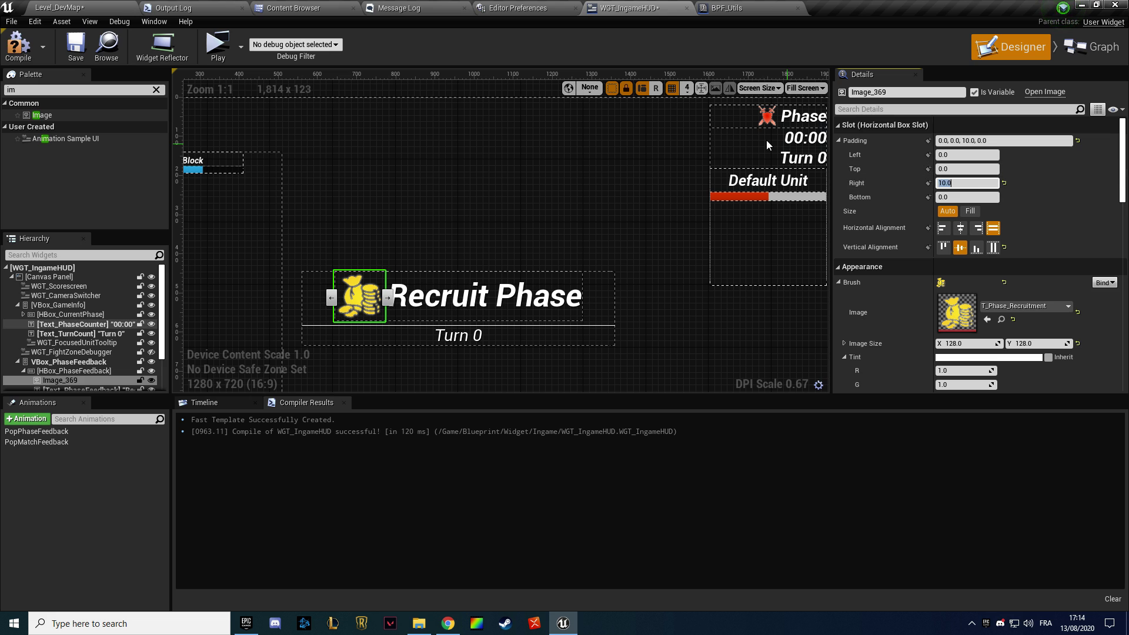
pyautogui.click(21, 52)
pyautogui.click(75, 52)
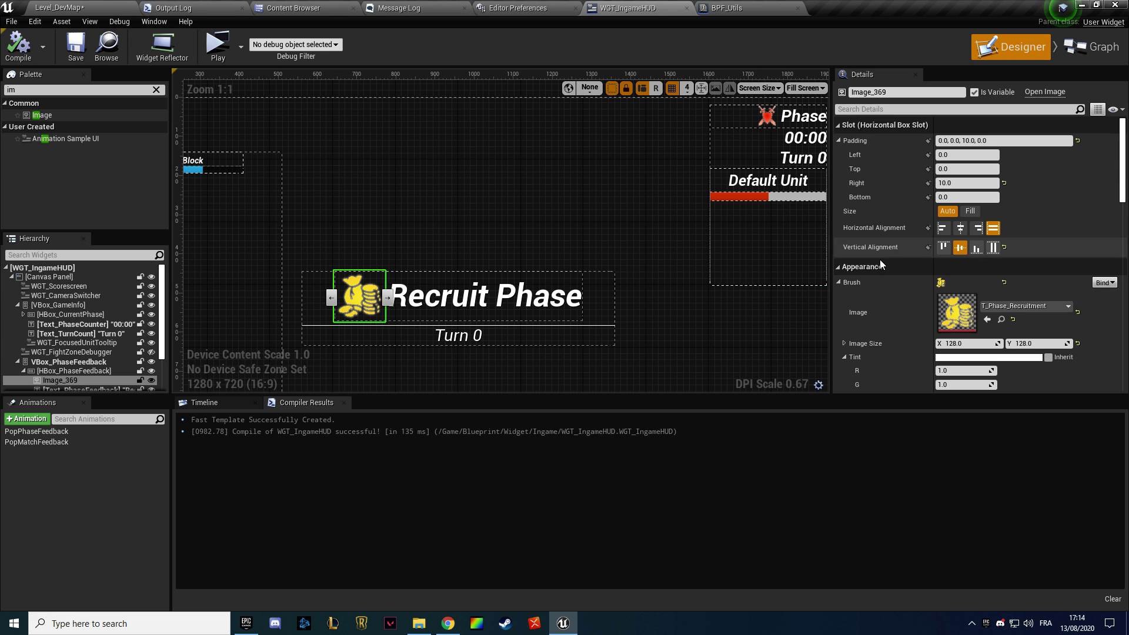
# Set the size of the icon image beside the Recruit Phase title to 100 by 100, and compile and save
pyautogui.click(976, 343)
pyautogui.write('100')
pyautogui.press('Return')
pyautogui.write('100')
pyautogui.press('Return')
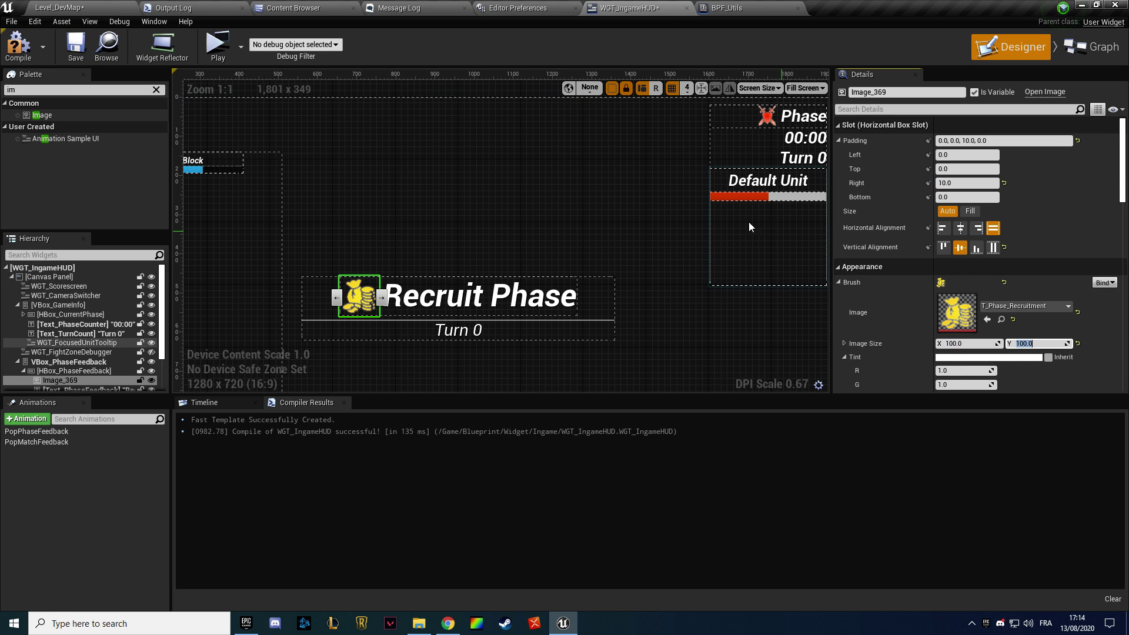
pyautogui.click(18, 44)
pyautogui.click(76, 46)
pyautogui.click(504, 192)
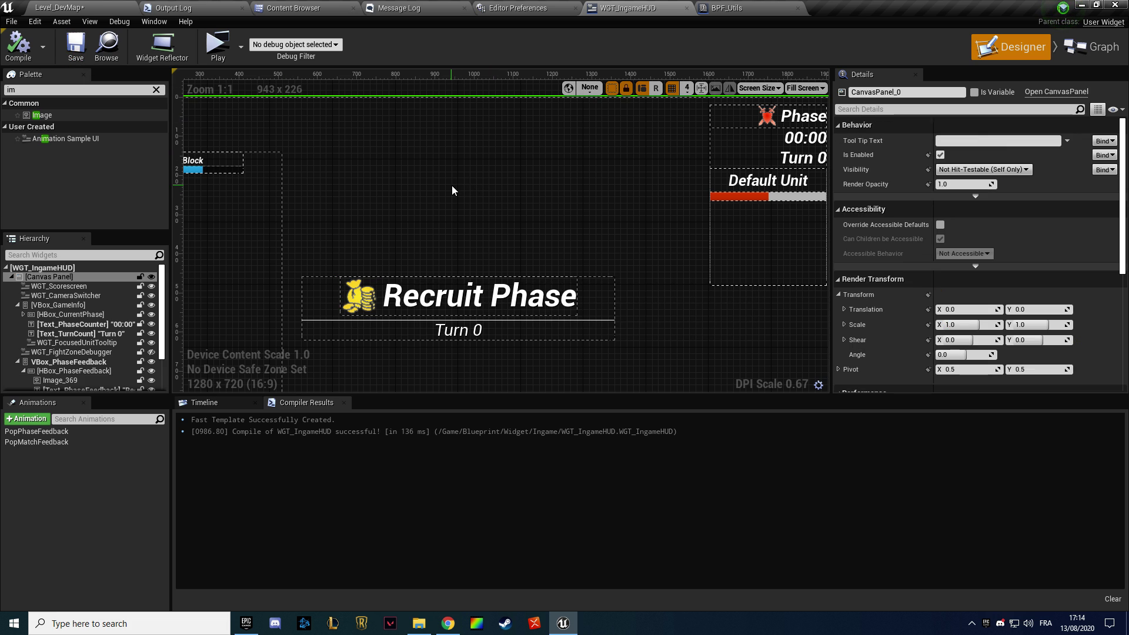
# Rename the icon image beside the Recruit Phase title as Image_GamePhaseFeedback
pyautogui.scroll(-2, 497, 216)
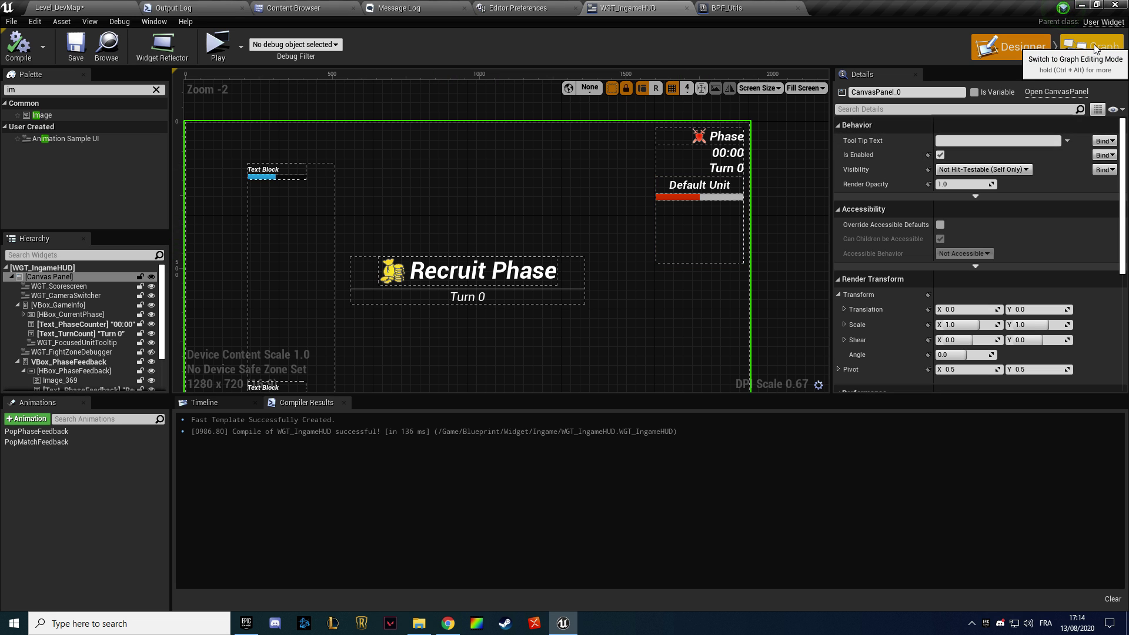
pyautogui.click(391, 272)
pyautogui.moveTo(957, 93); pyautogui.dragTo(741, 88)
pyautogui.write('Image_Ga')
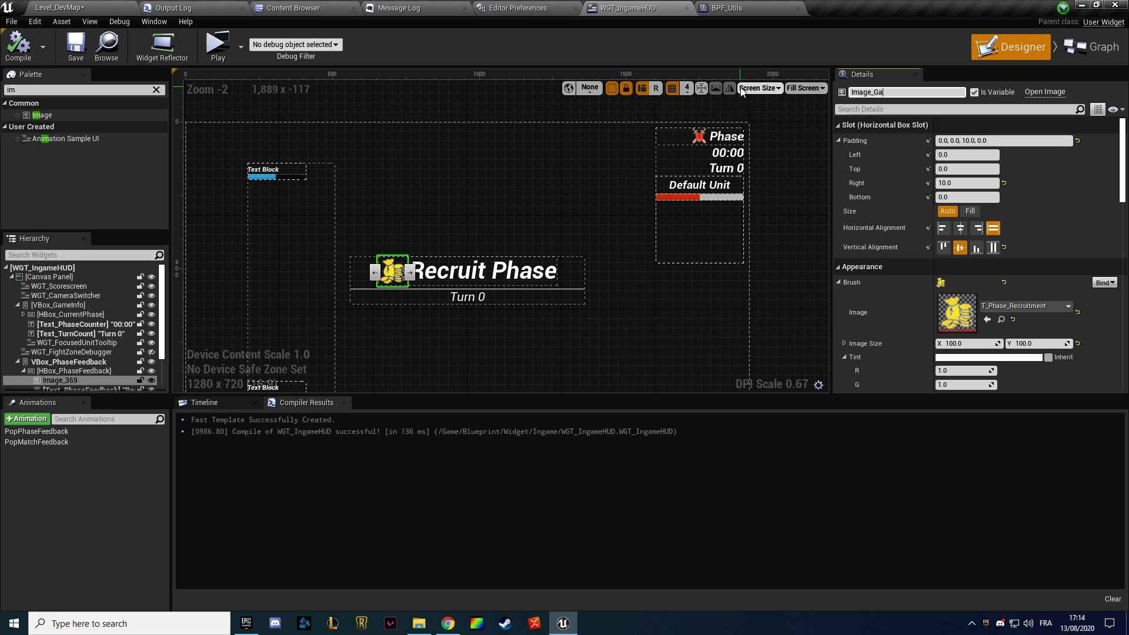
pyautogui.write('mePhaseFeedback')
pyautogui.press('Return')
# Add an Image_GamePhaseFeedback reference in the On Enter New Phase function and connect it to the Set Brush from Texture target
pyautogui.click(1092, 48)
pyautogui.moveTo(669, 167); pyautogui.dragTo(558, 203, button='right')
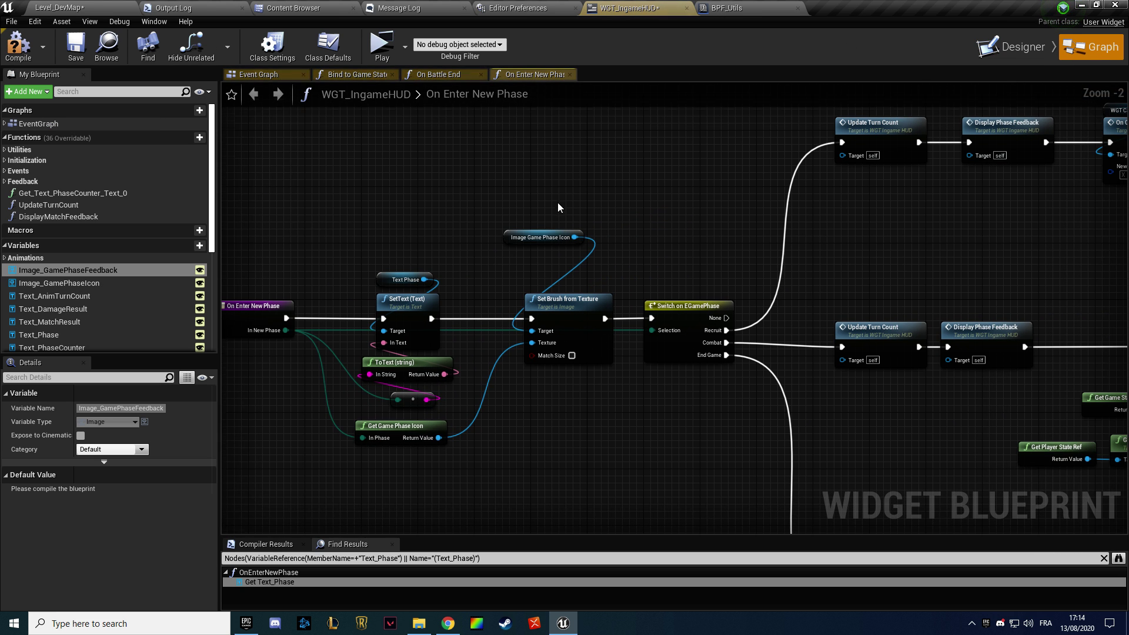
pyautogui.moveTo(84, 270); pyautogui.dragTo(524, 265)
pyautogui.click(453, 194)
pyautogui.moveTo(452, 194); pyautogui.dragTo(320, 178, button='right')
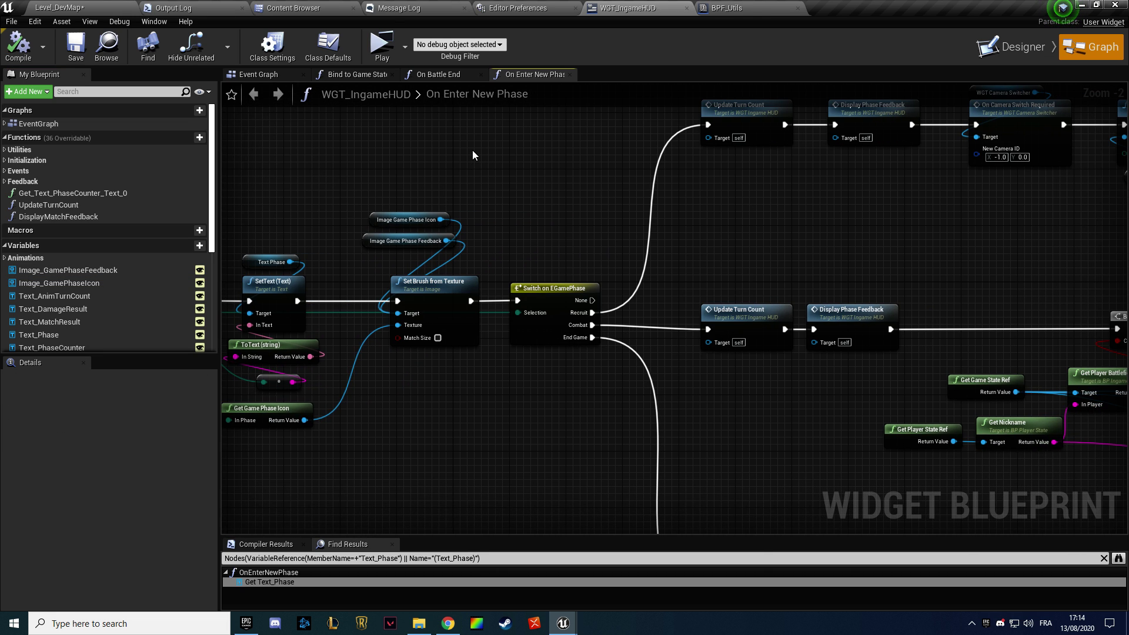
# Play the level and enlarge the Client 2 preview to about the server preview's size to check the phase icons in both
pyautogui.hotkey('alt', 'p')
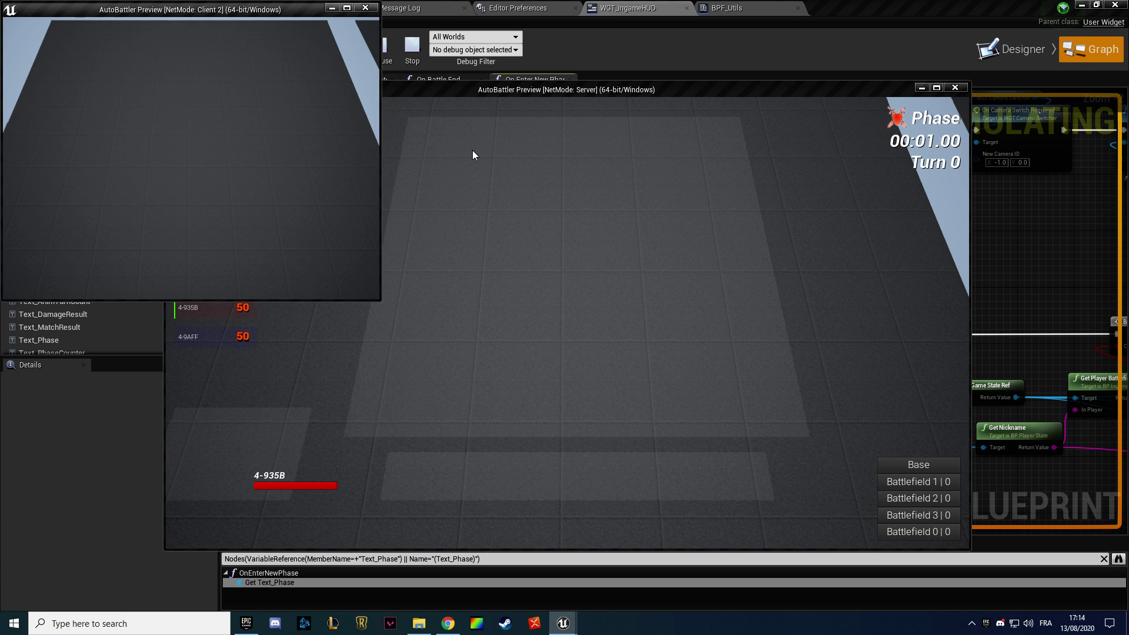
pyautogui.click(472, 155)
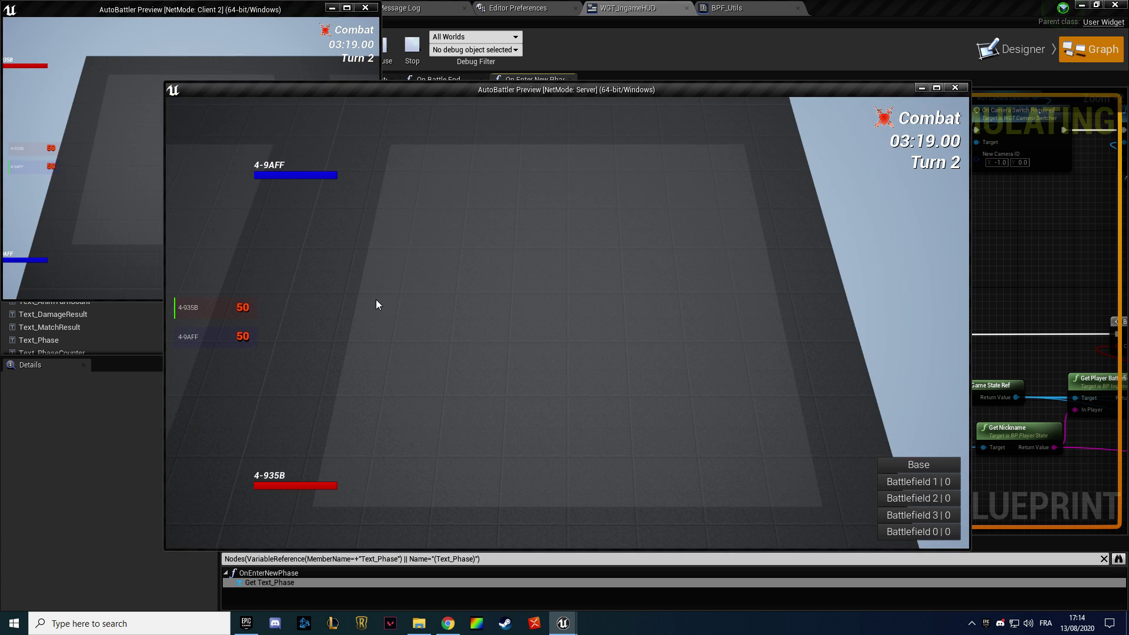
pyautogui.click(76, 226)
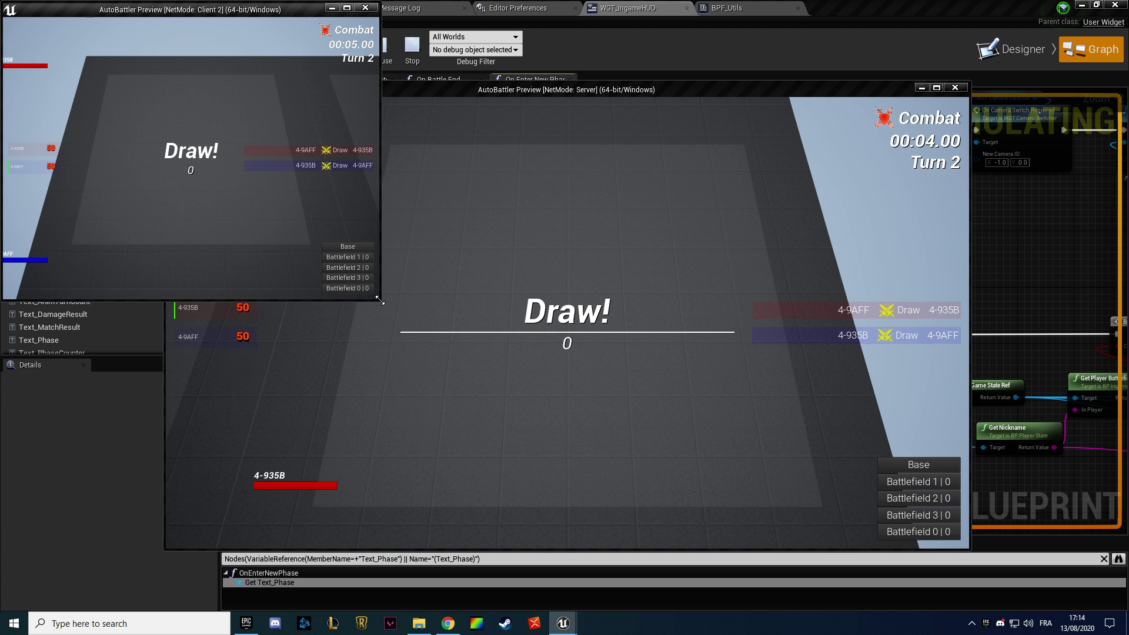
pyautogui.moveTo(380, 300); pyautogui.dragTo(755, 470)
pyautogui.click(805, 471)
pyautogui.click(533, 66)
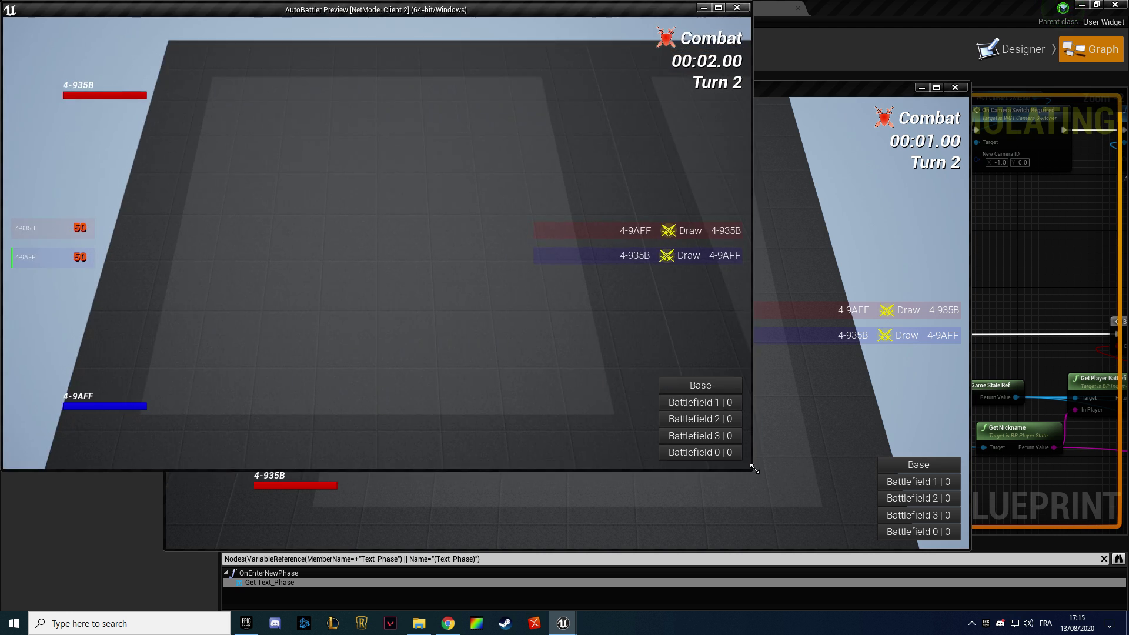
pyautogui.click(755, 470)
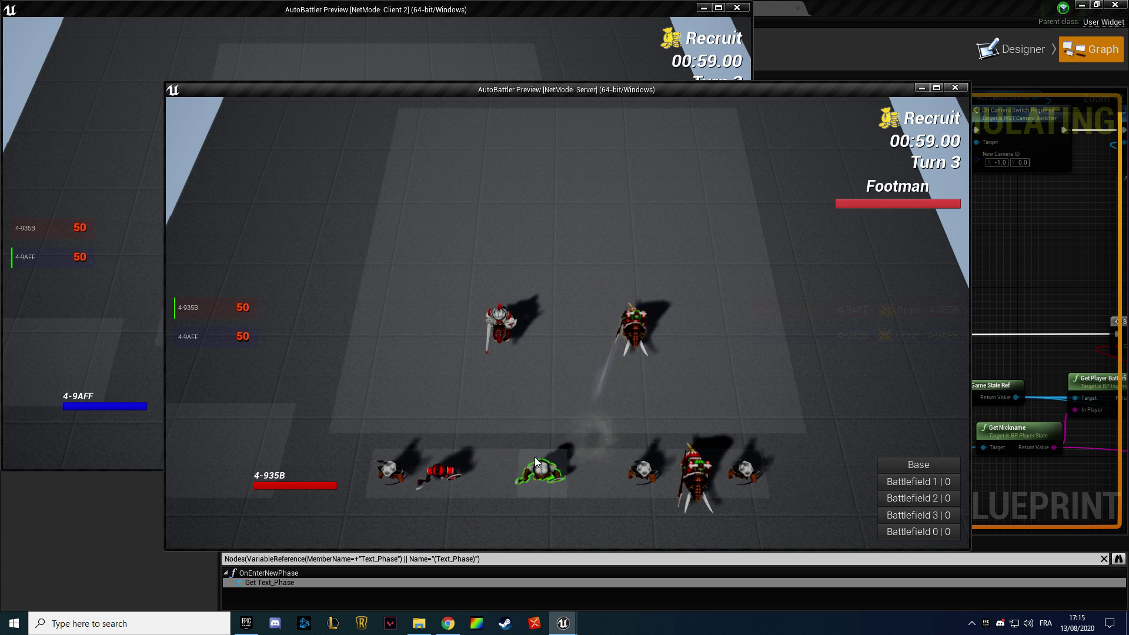
# In the server preview, move the Footman from the bench onto the board, advance to combat and check the phase icons in both previews
pyautogui.moveTo(535, 457); pyautogui.dragTo(588, 359)
pyautogui.press('space')
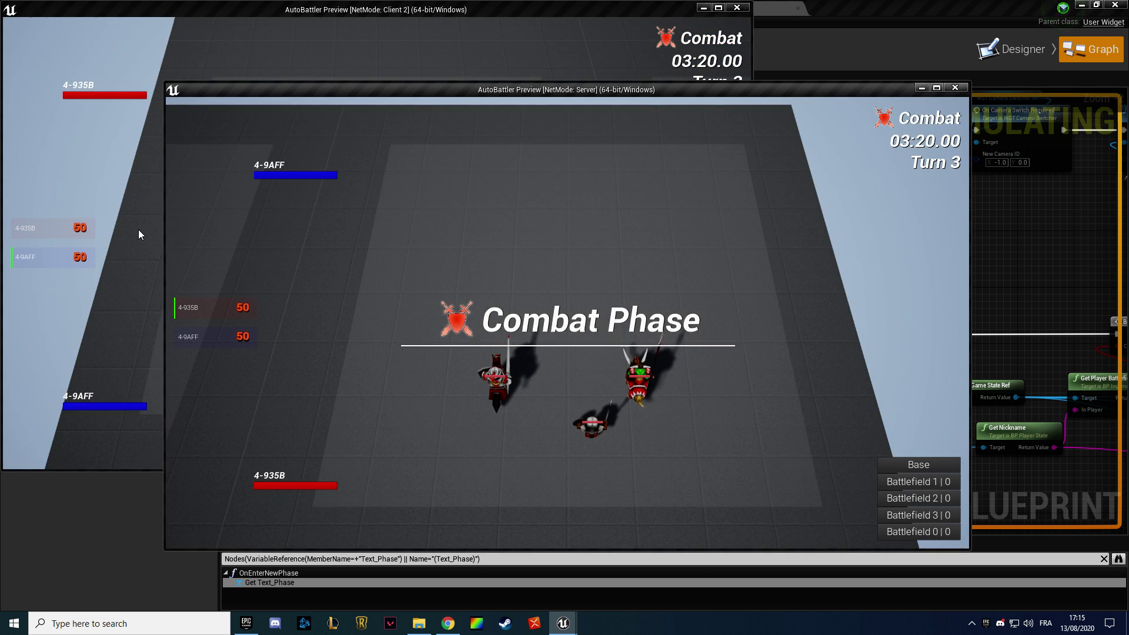
pyautogui.click(138, 229)
pyautogui.click(773, 239)
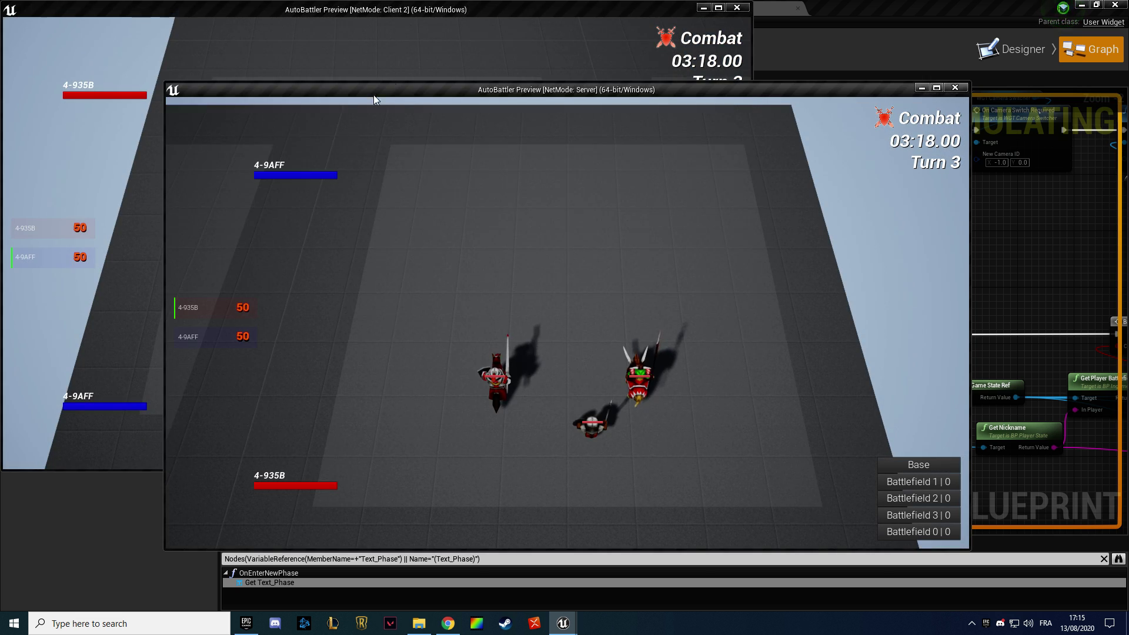
pyautogui.click(620, 46)
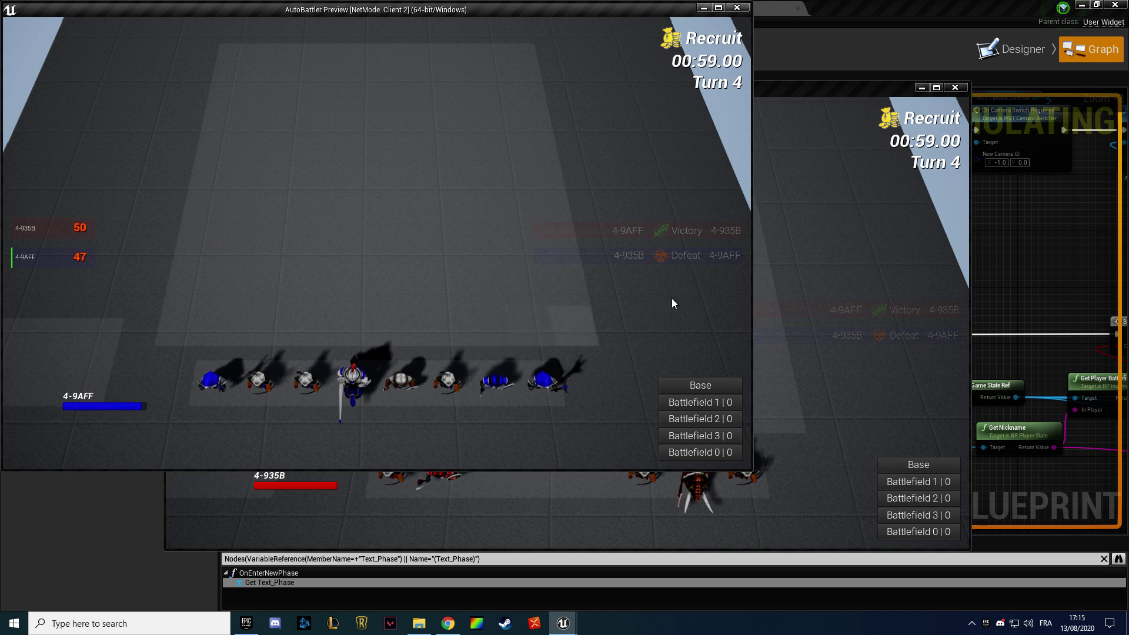
# Advance turn 4 to combat in the server preview to check the icon beside the phase title, and end the play session
pyautogui.click(767, 250)
pyautogui.press('space')
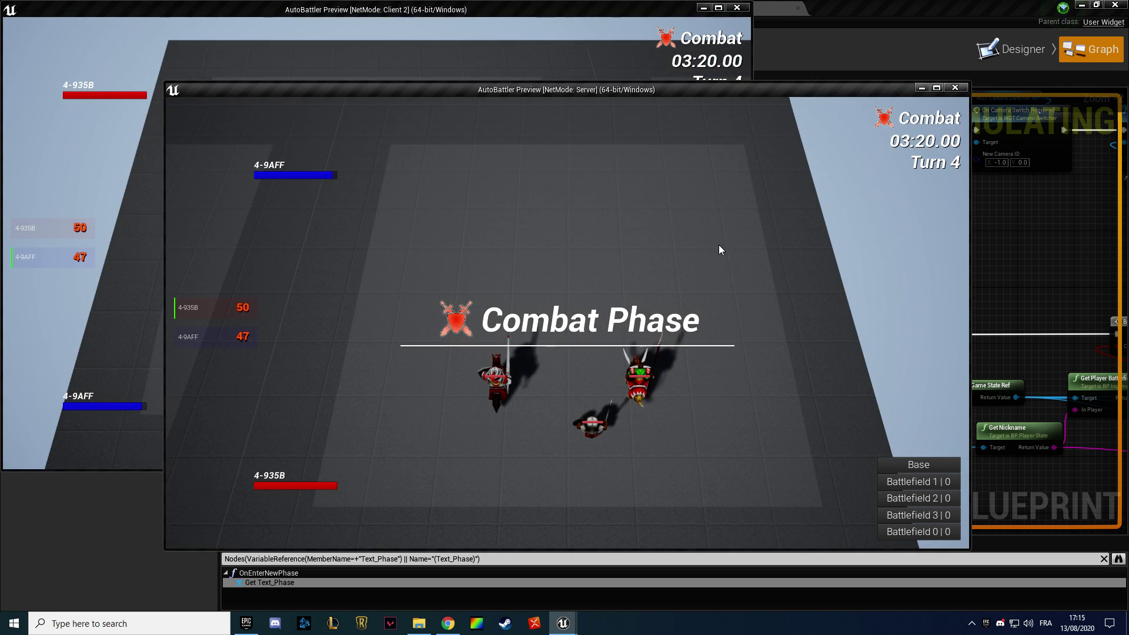
pyautogui.click(954, 88)
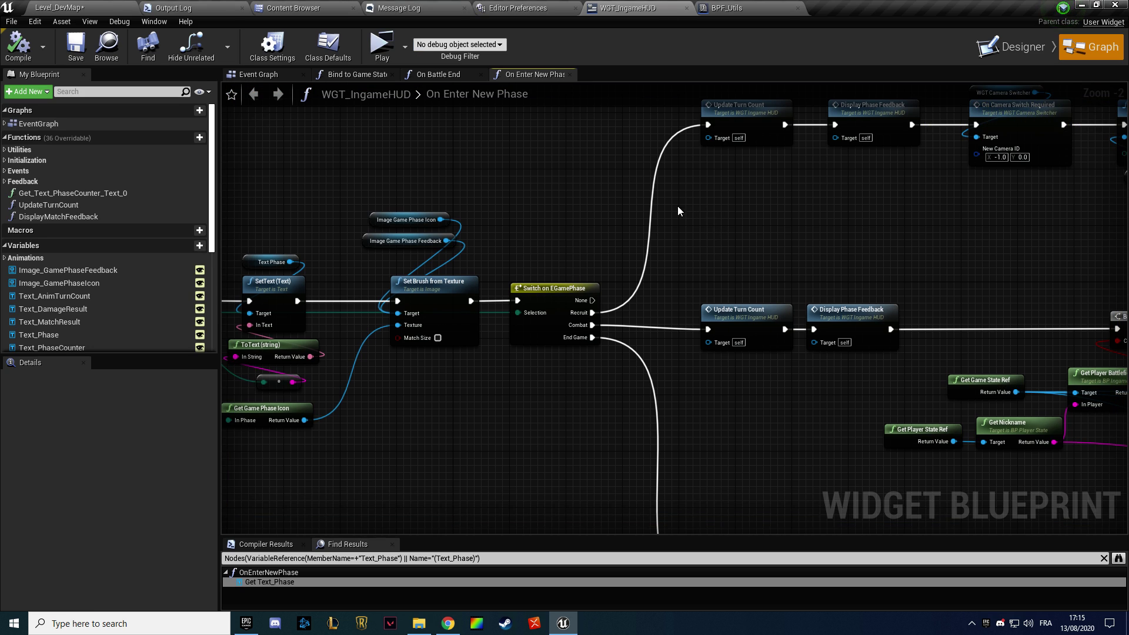
pyautogui.moveTo(677, 206); pyautogui.dragTo(691, 318, button='right')
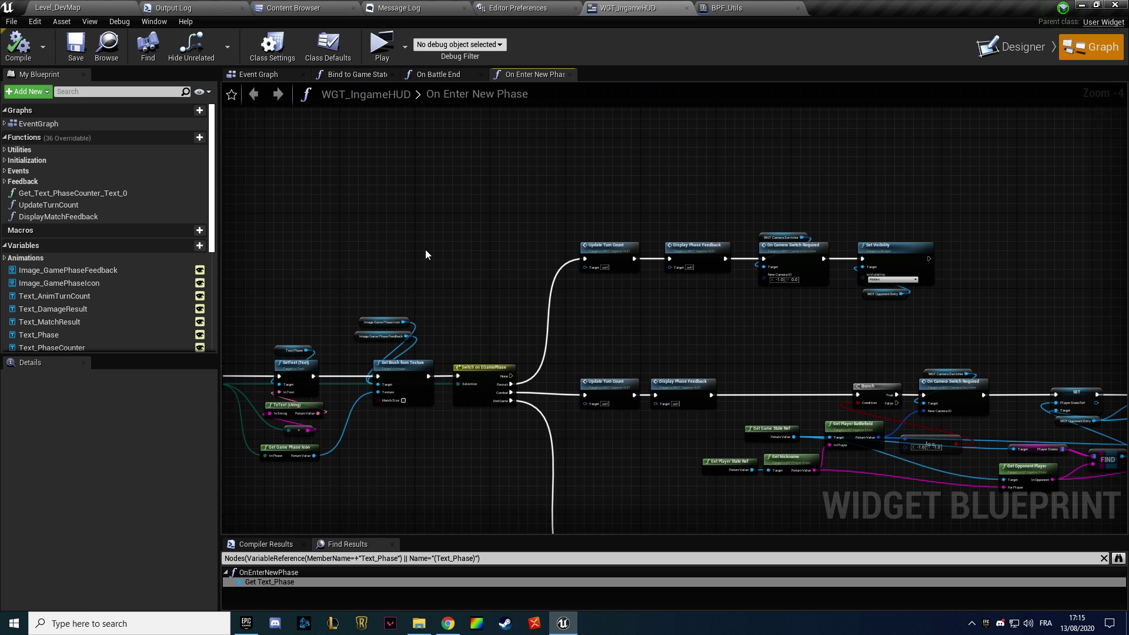